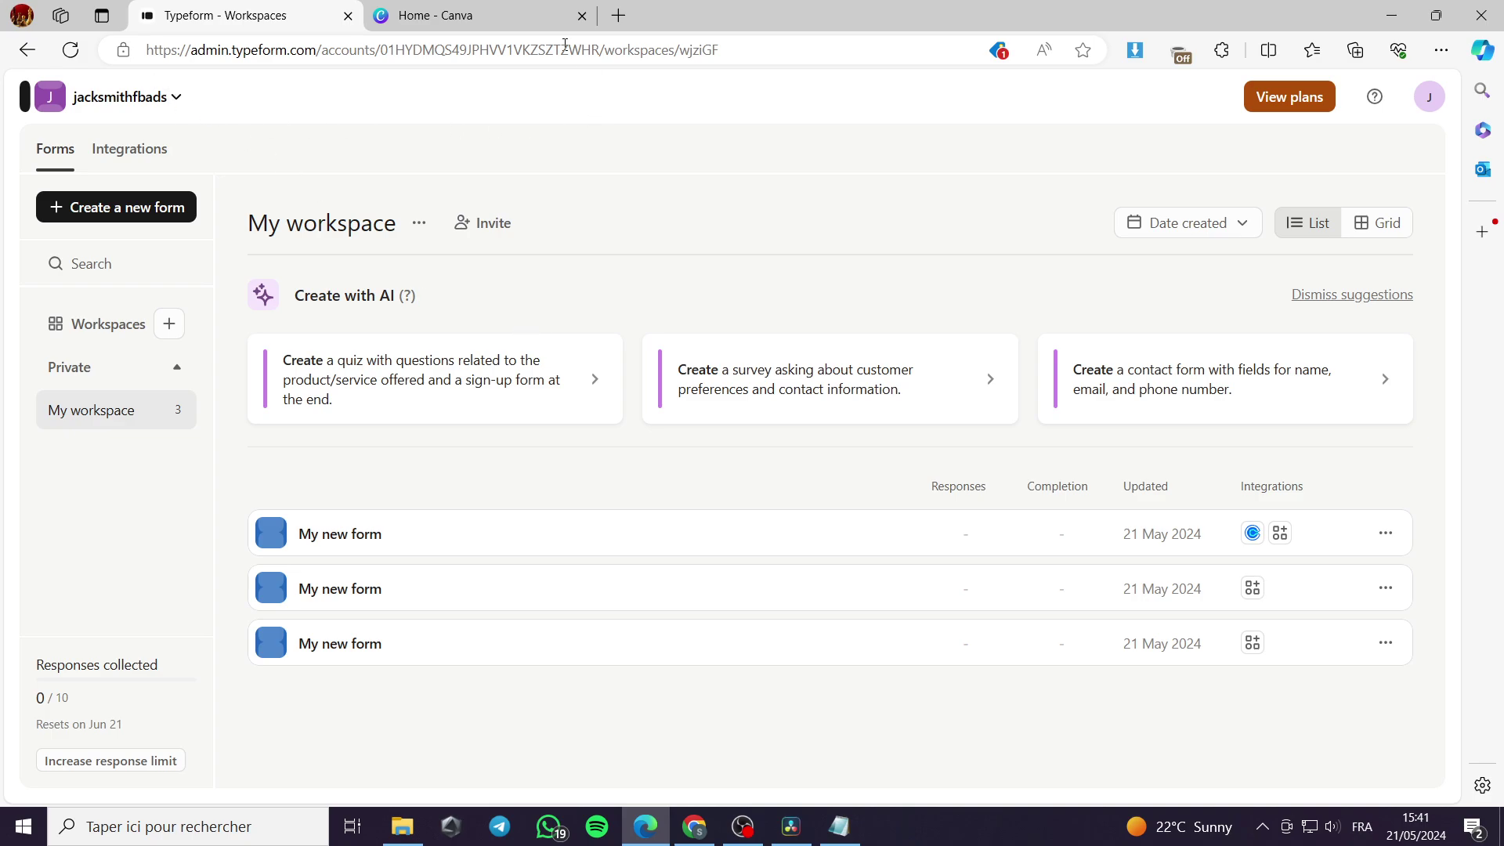
- Look over the Canva home page, then return to the Typeform workspace
click(467, 22)
scroll(471, 685, down, 7)
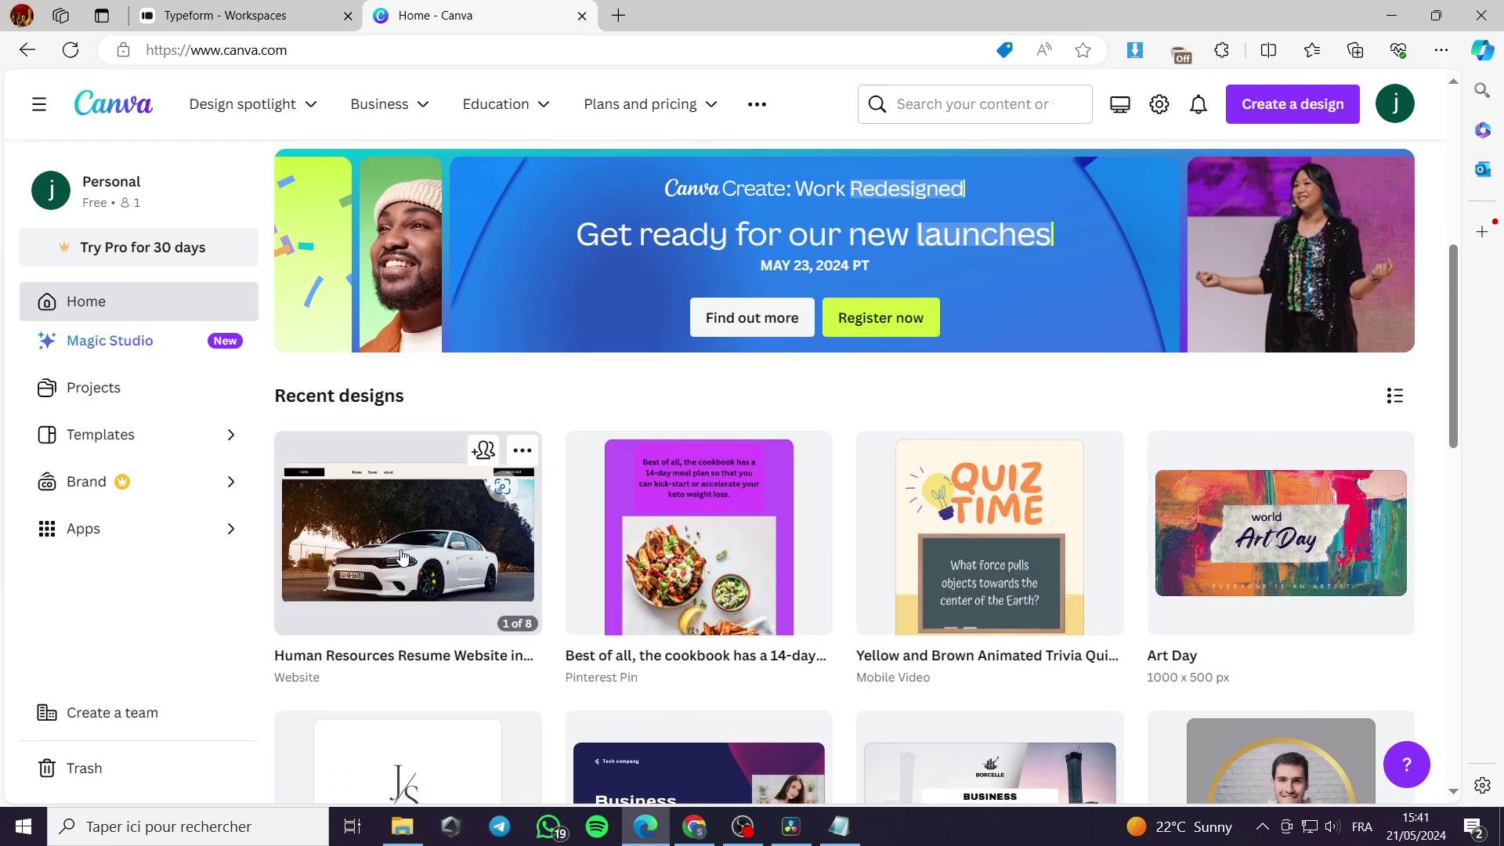
click(235, 16)
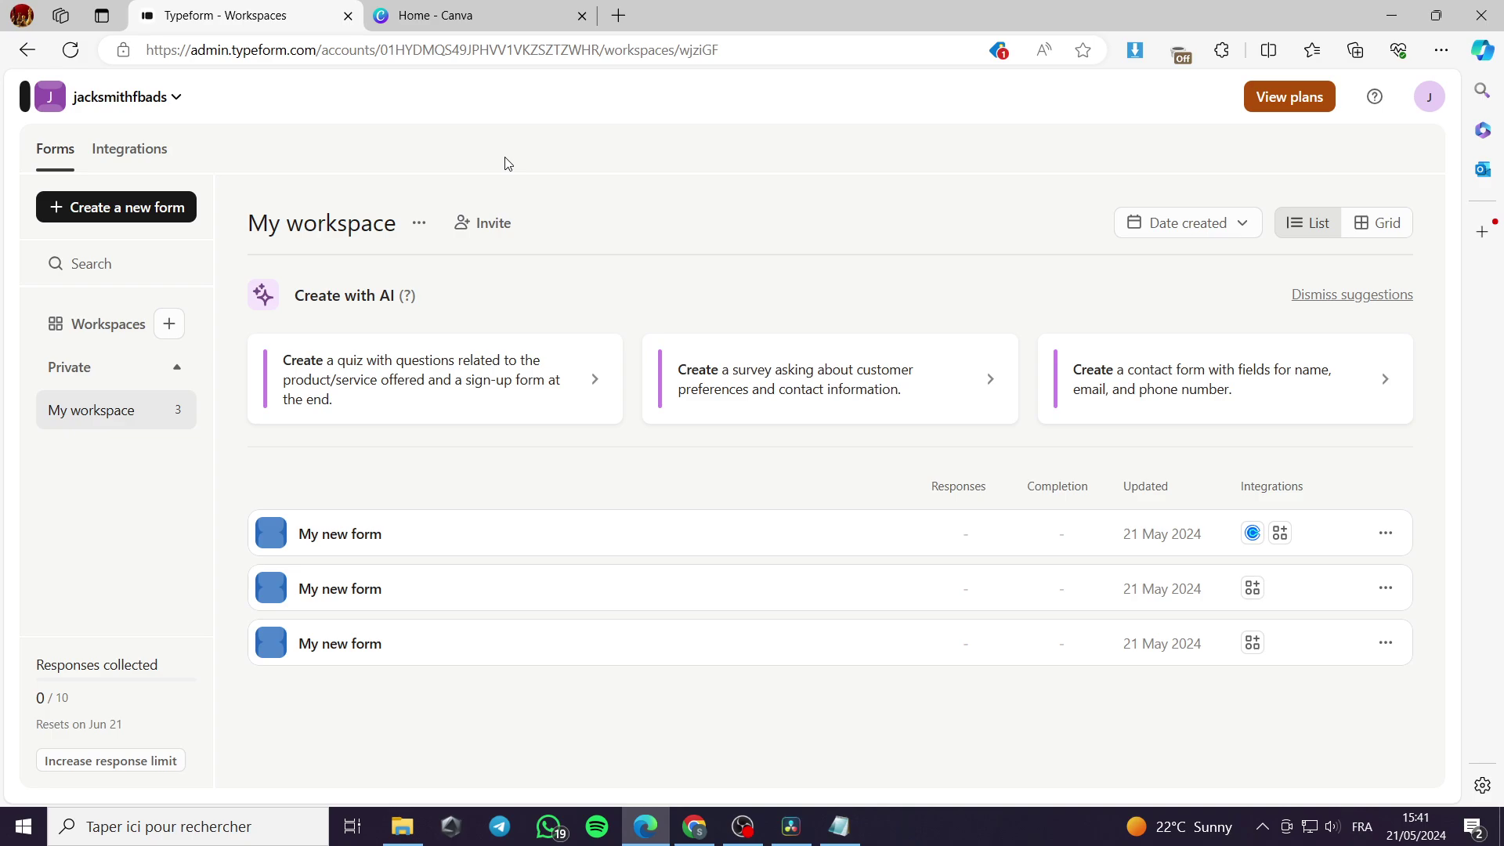
click(446, 16)
click(242, 15)
mouse_move(407, 10)
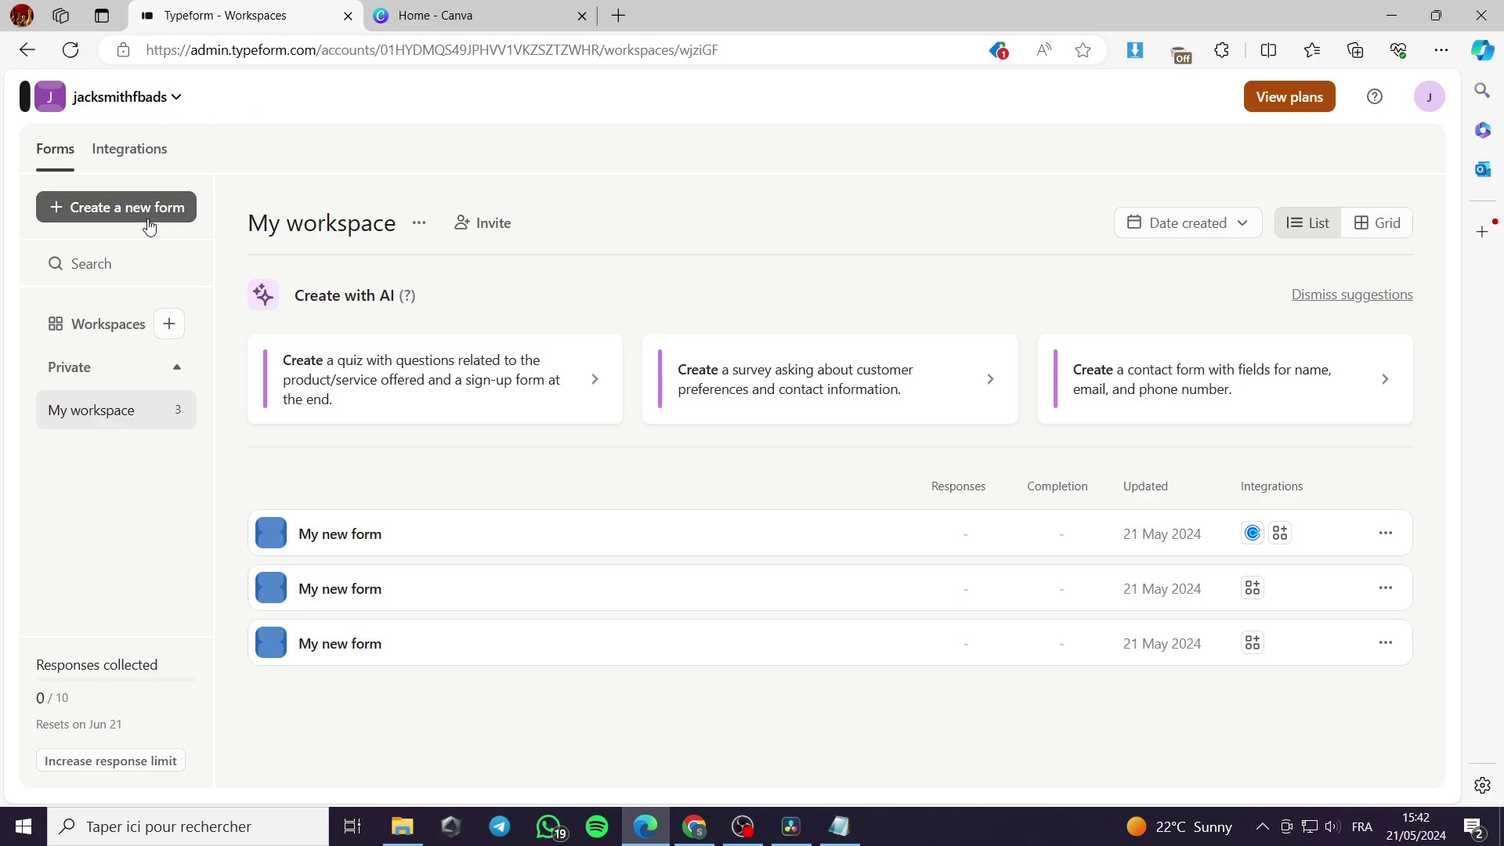
- Start a new Typeform form from scratch with an Email question as its first block
click(105, 222)
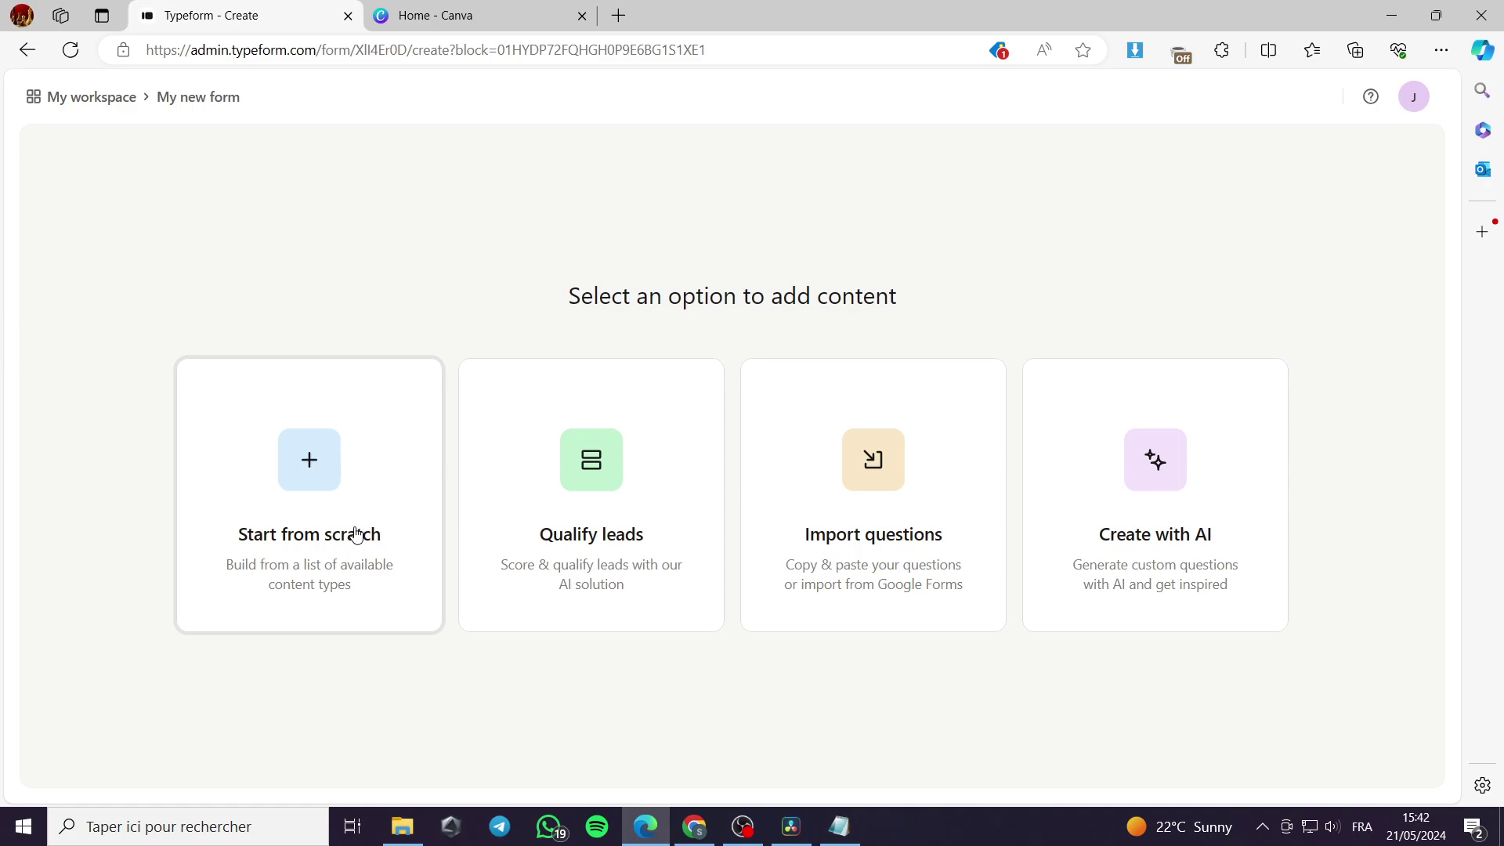
click(289, 556)
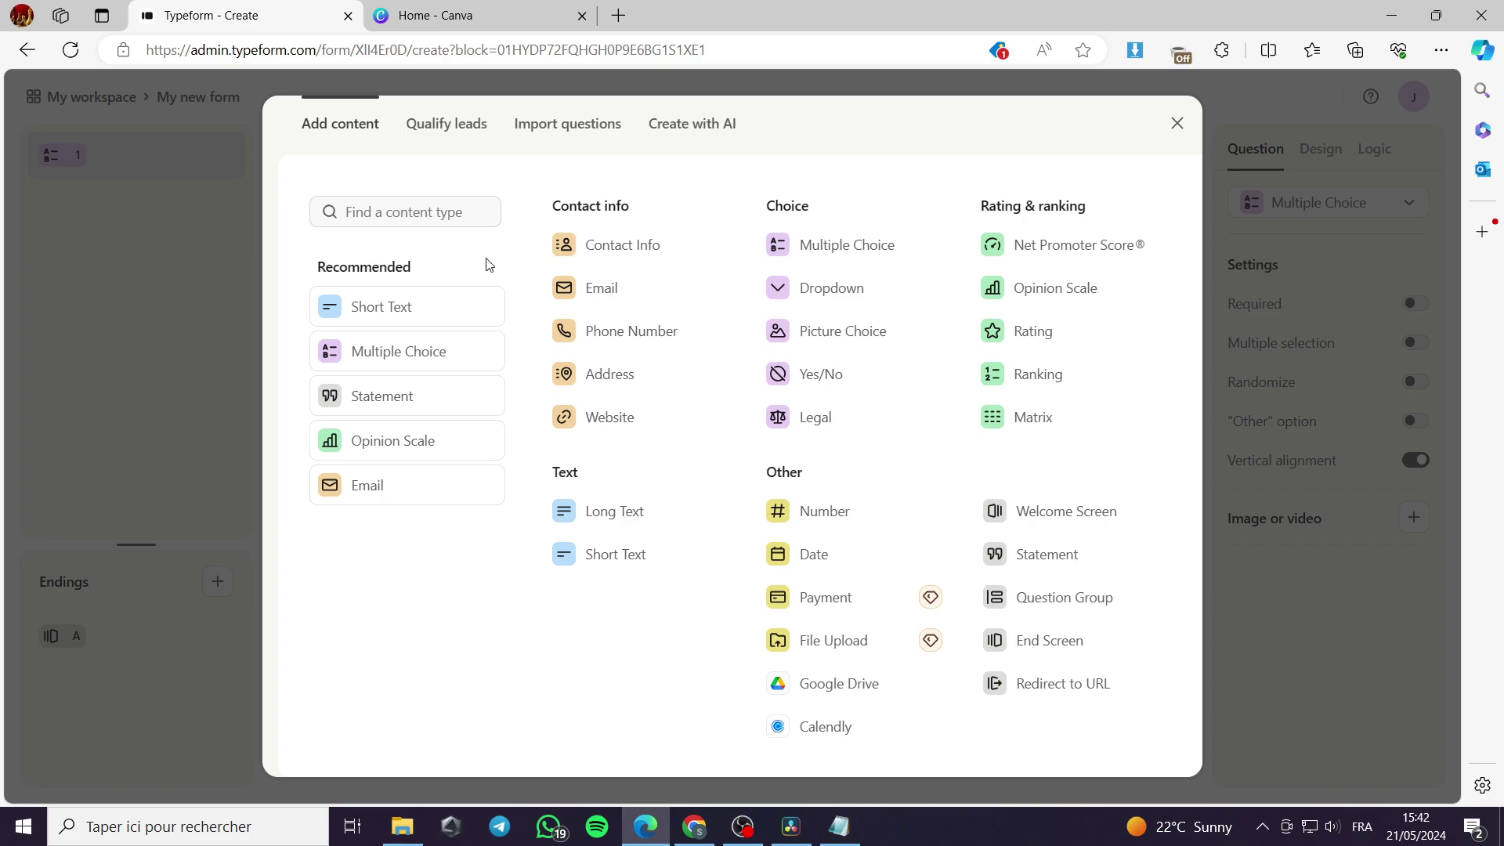
click(471, 130)
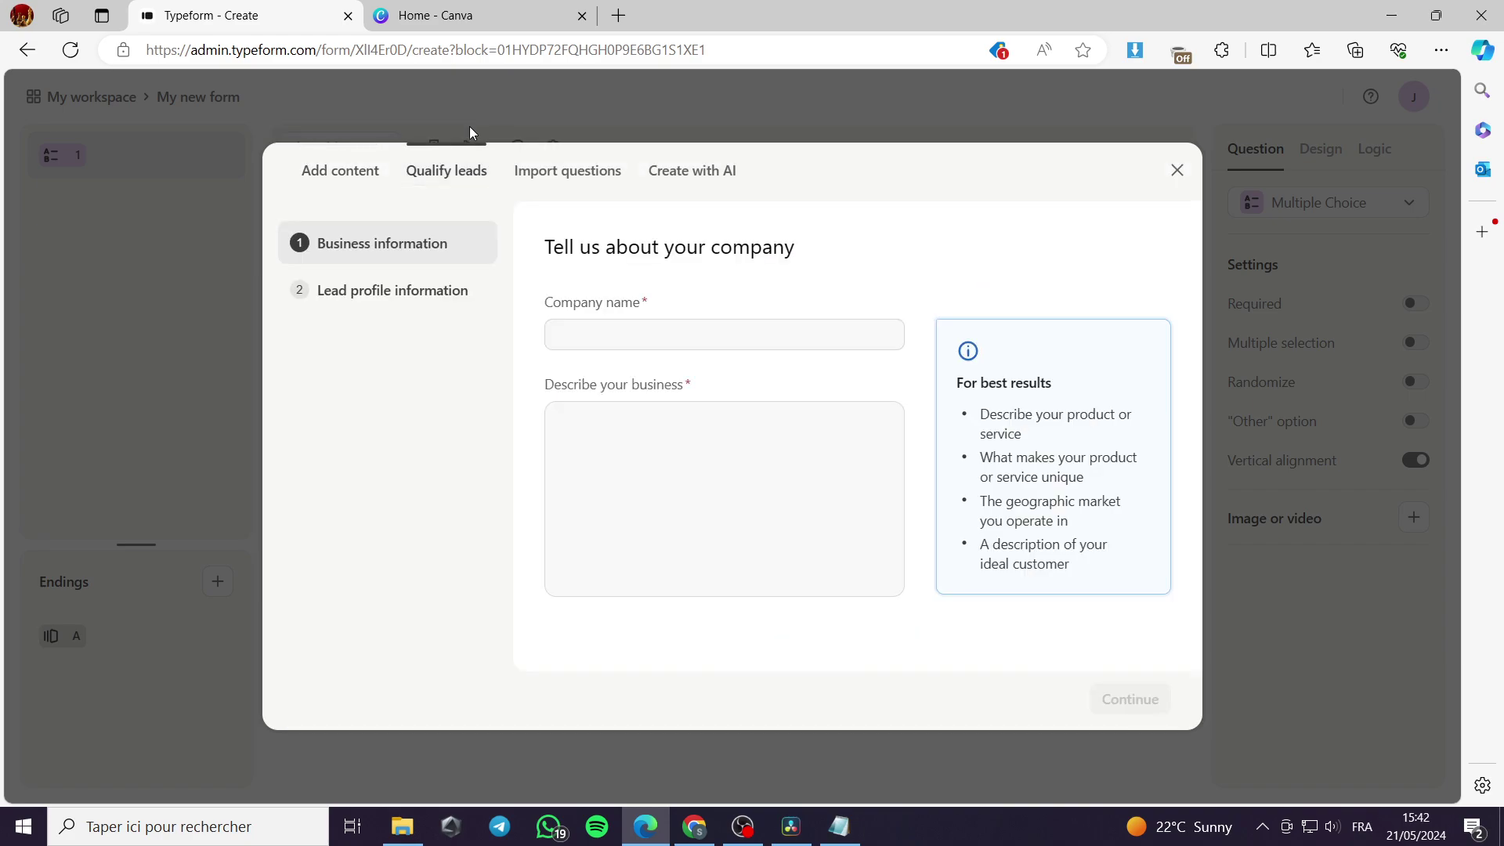
click(594, 179)
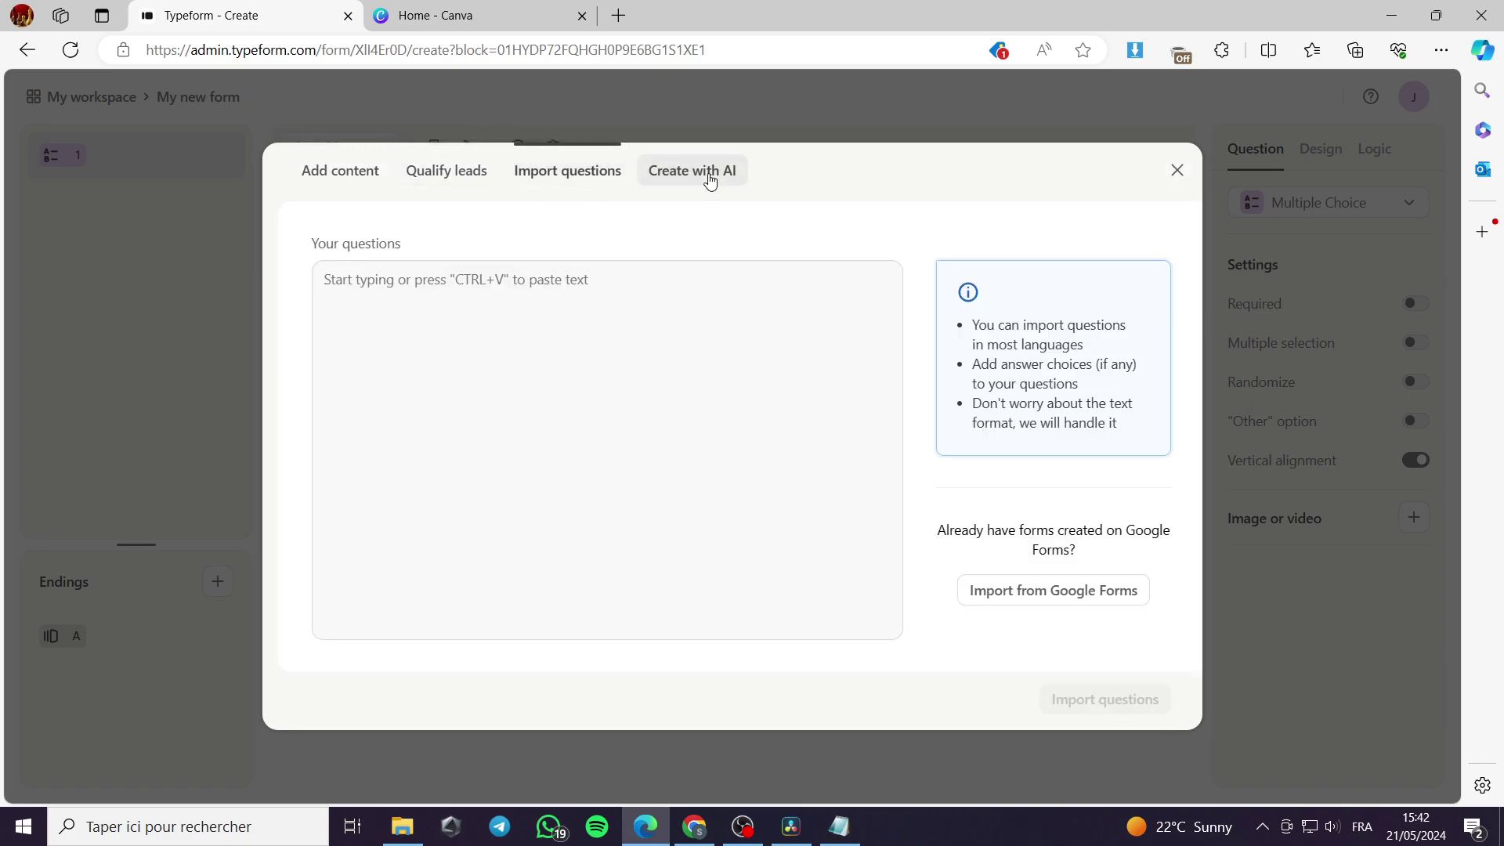
click(710, 180)
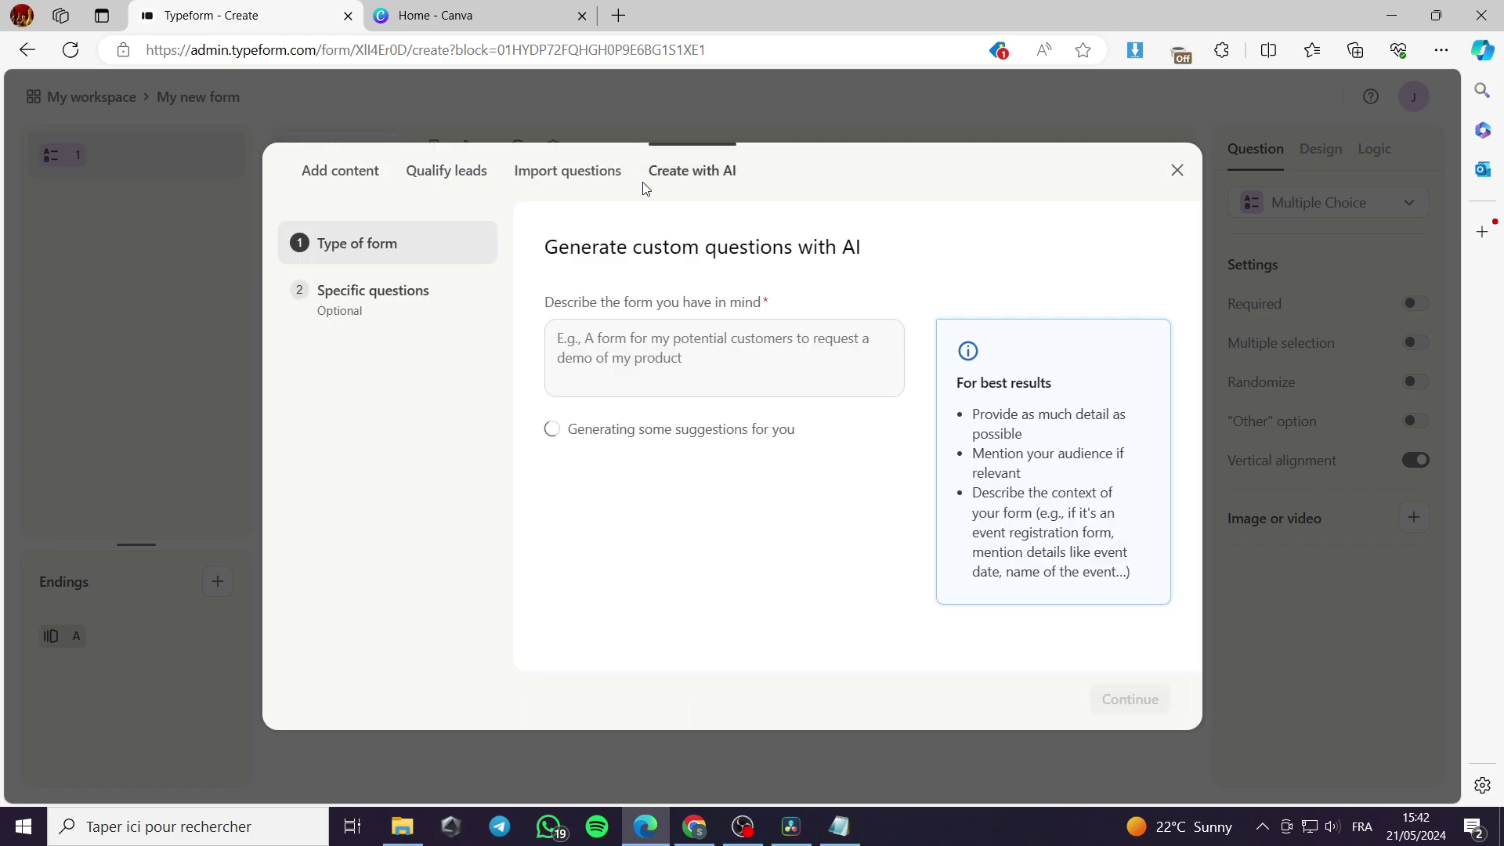
click(336, 177)
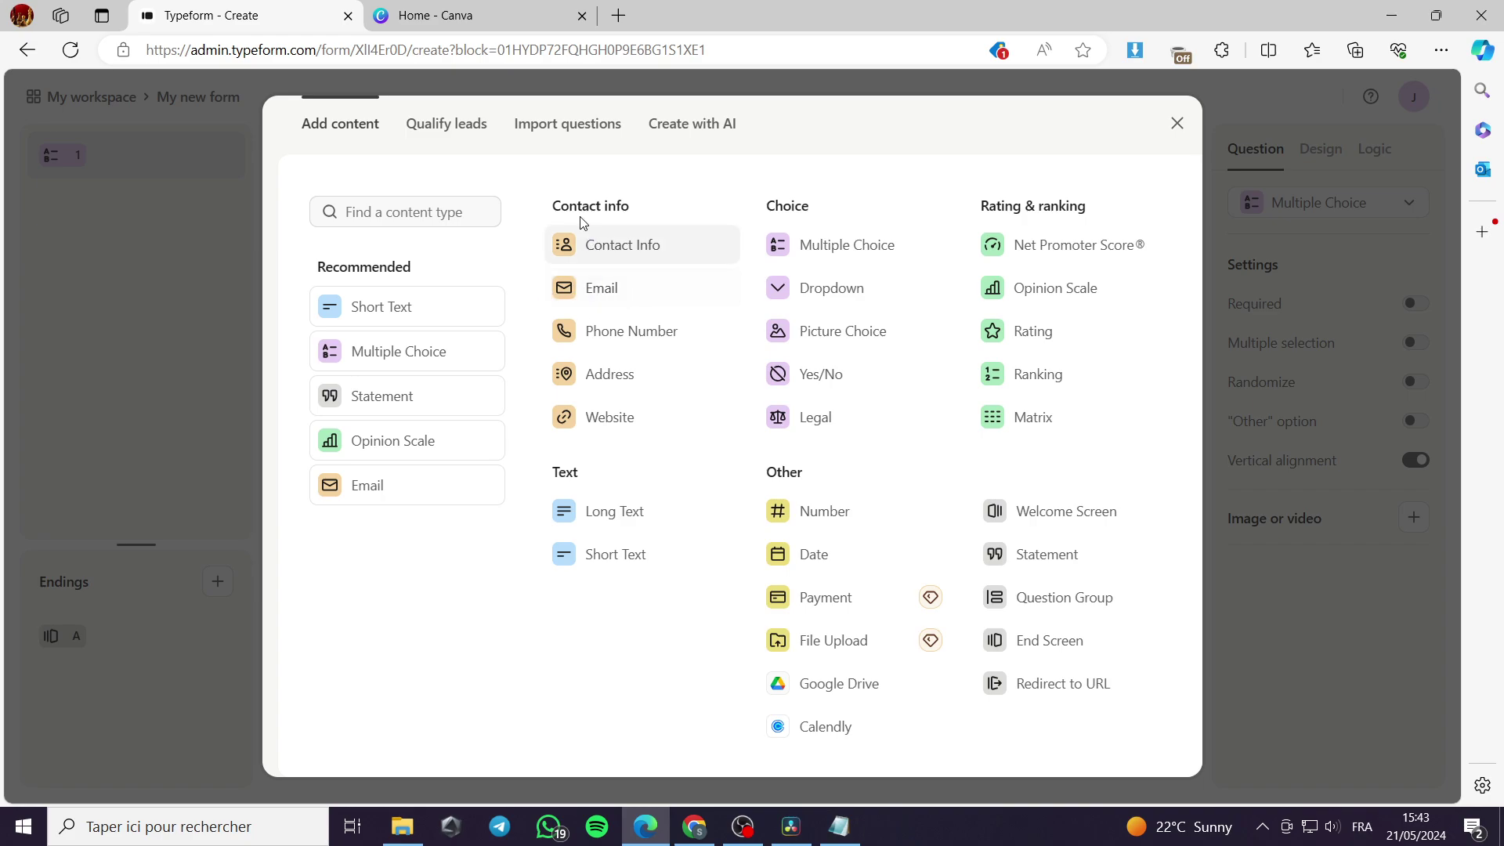
click(580, 292)
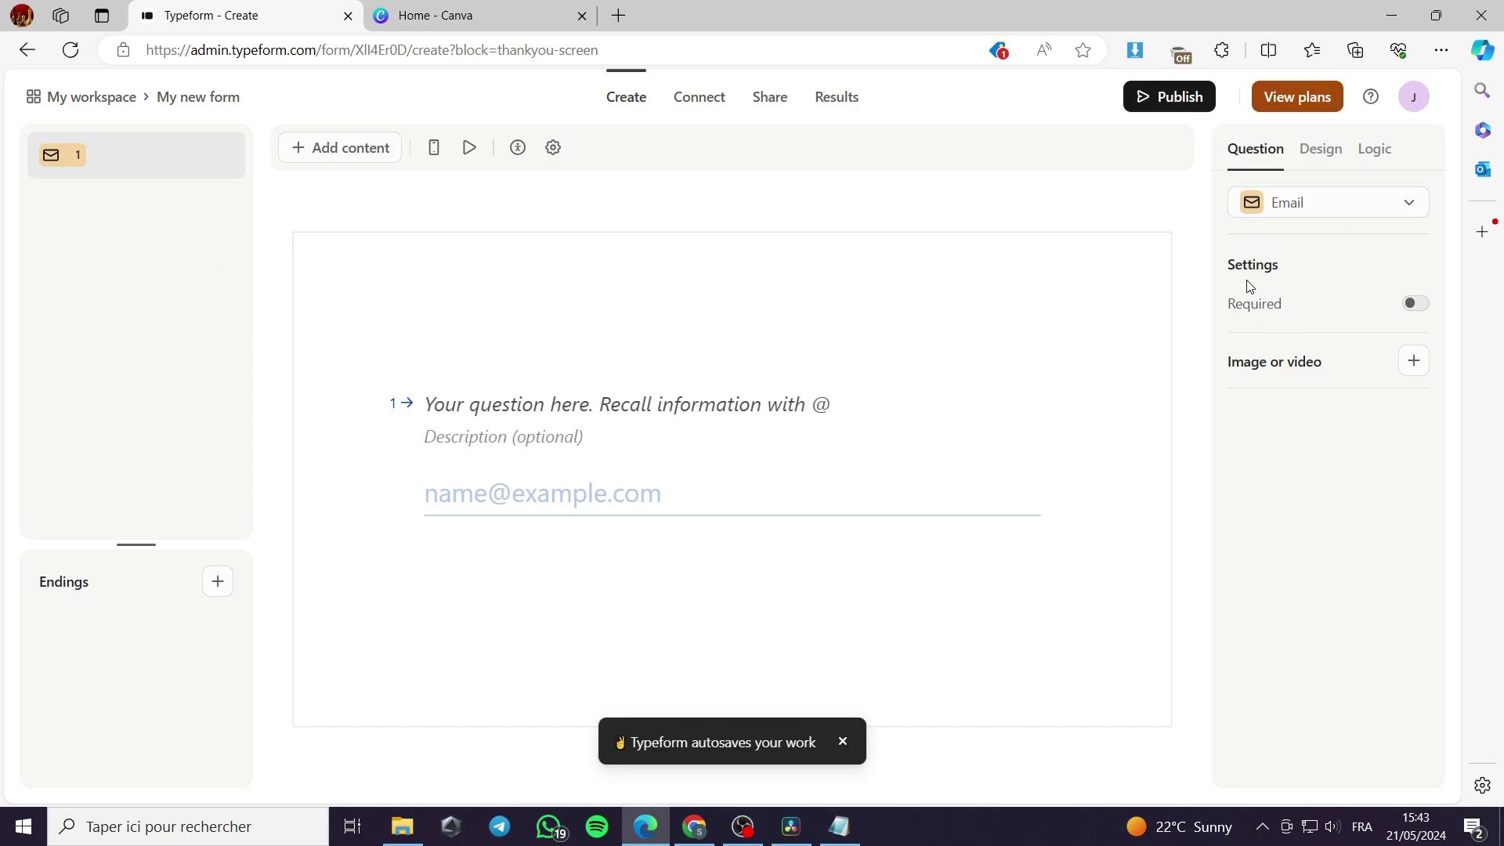
- Toggle Required on and back off so the Email answer stays optional
click(1413, 306)
click(812, 406)
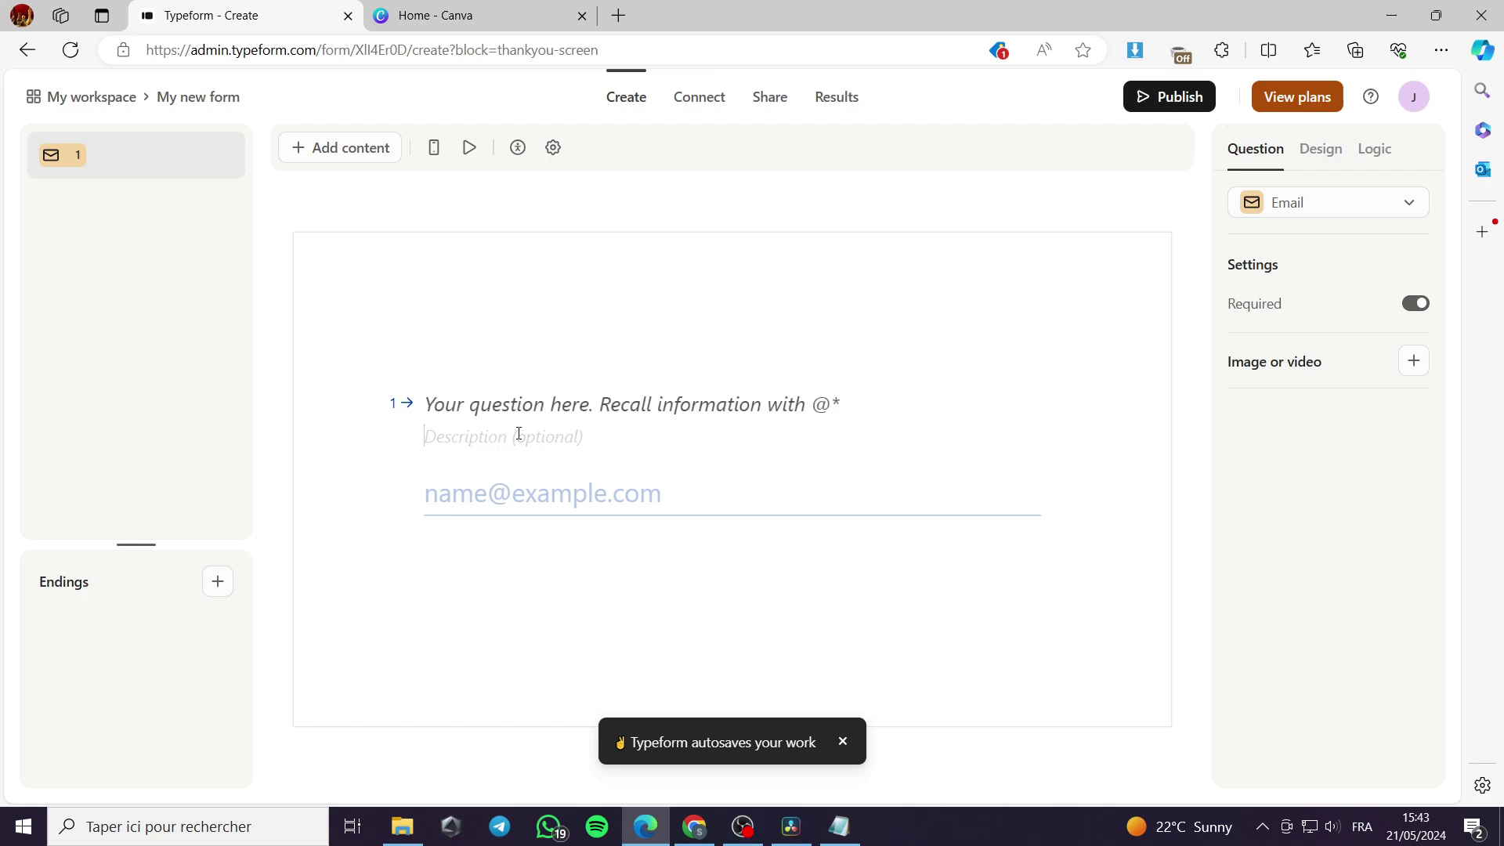
click(1416, 304)
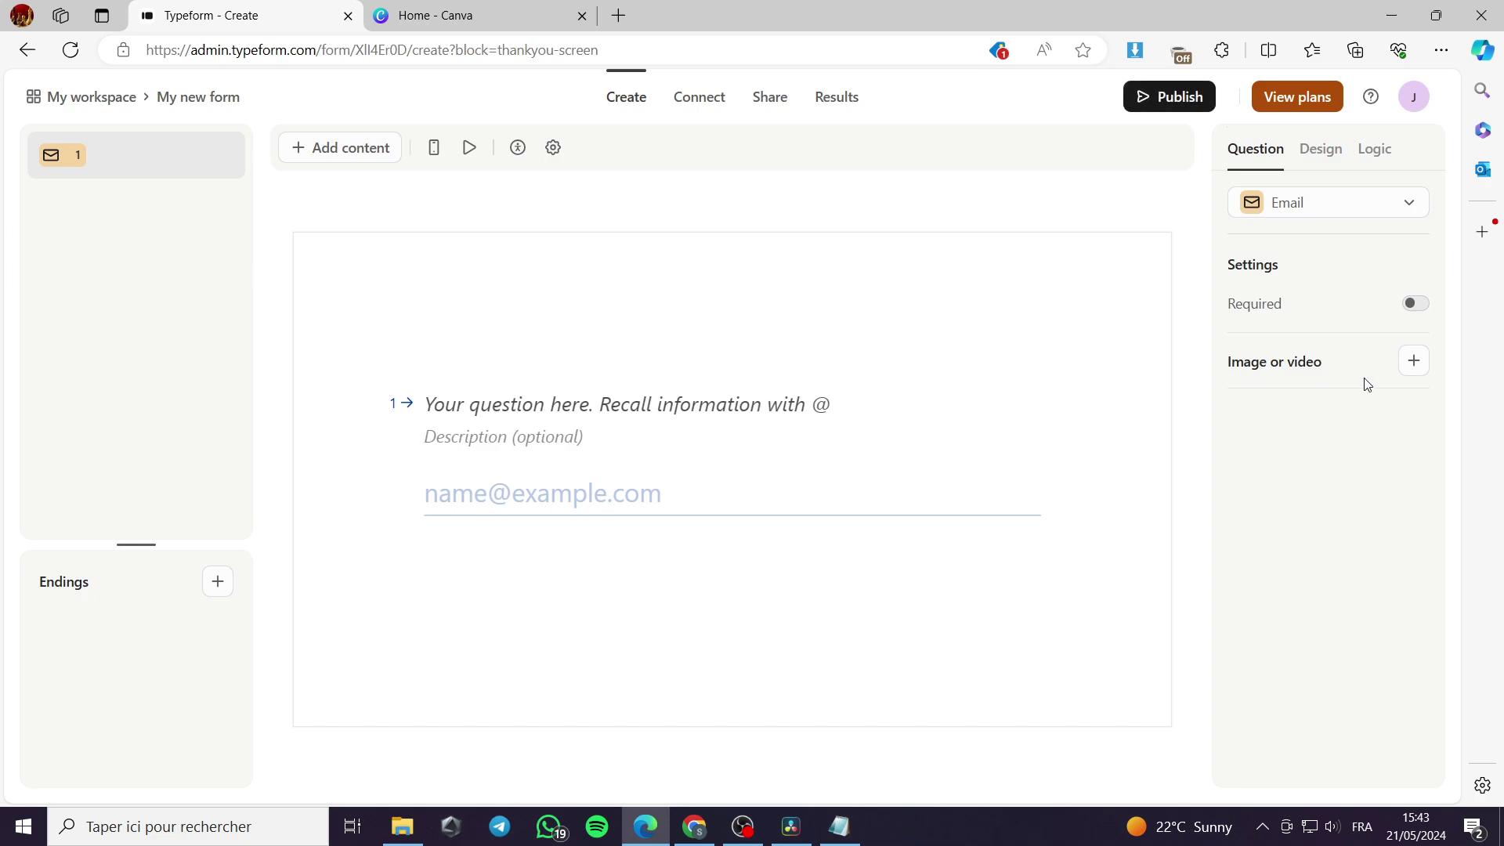
- Upload the skincare & cosmetics newsletter PNG as the Email question's image
click(1414, 365)
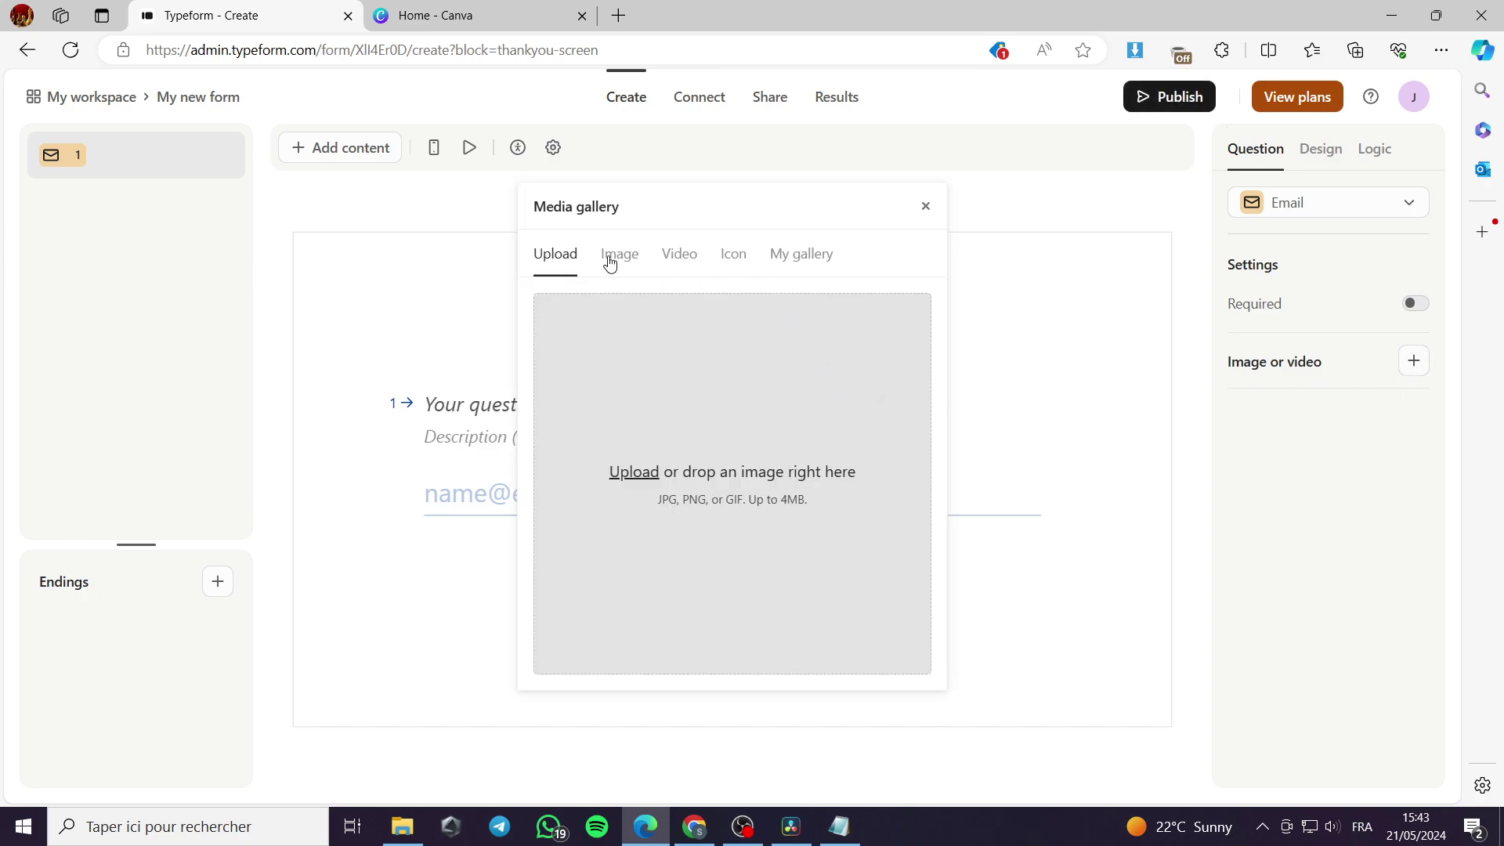
click(635, 473)
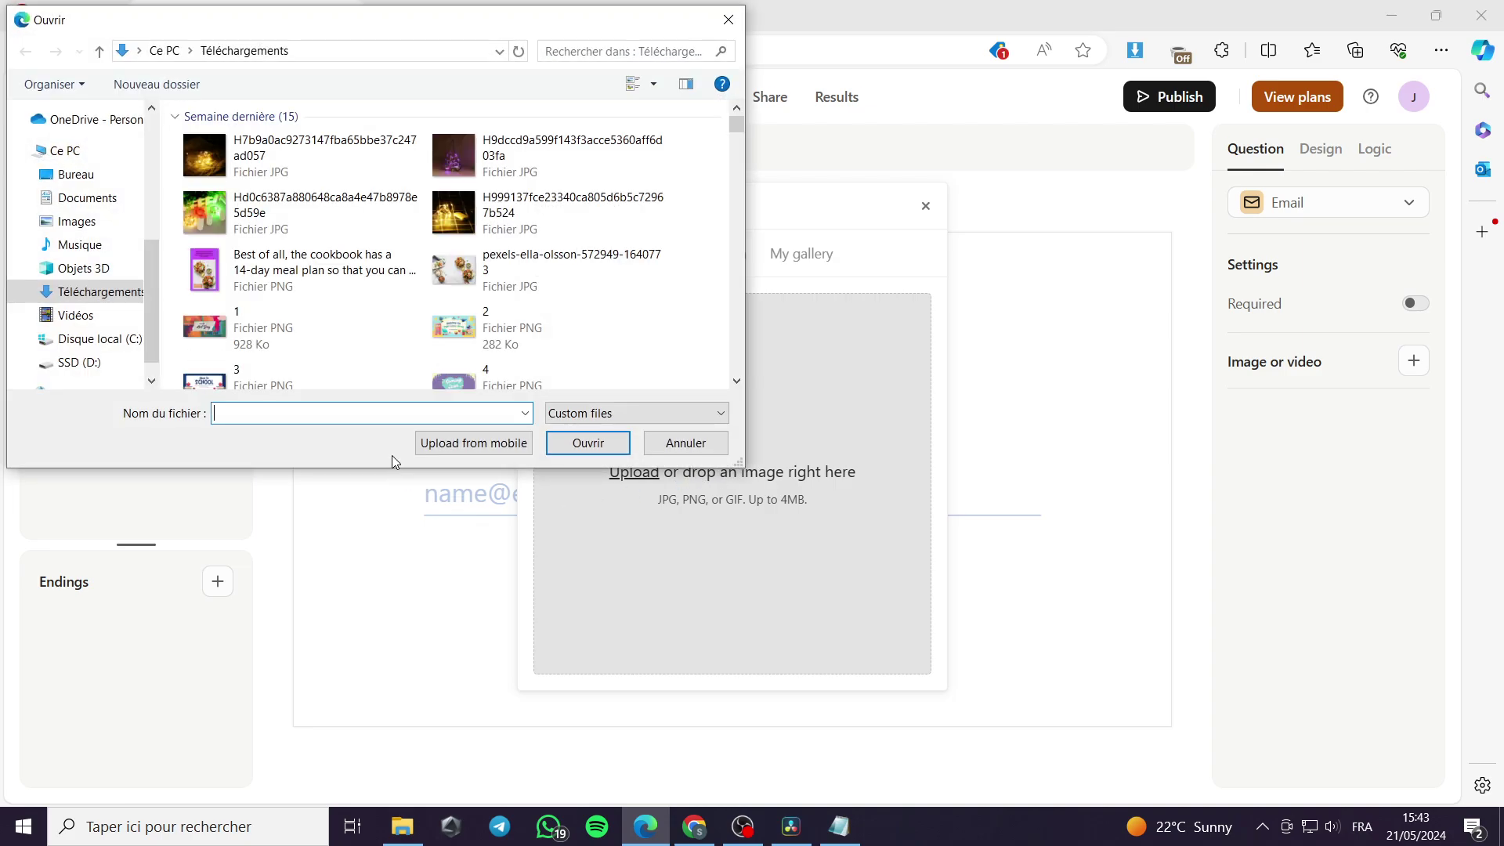
scroll(416, 318, down, 10)
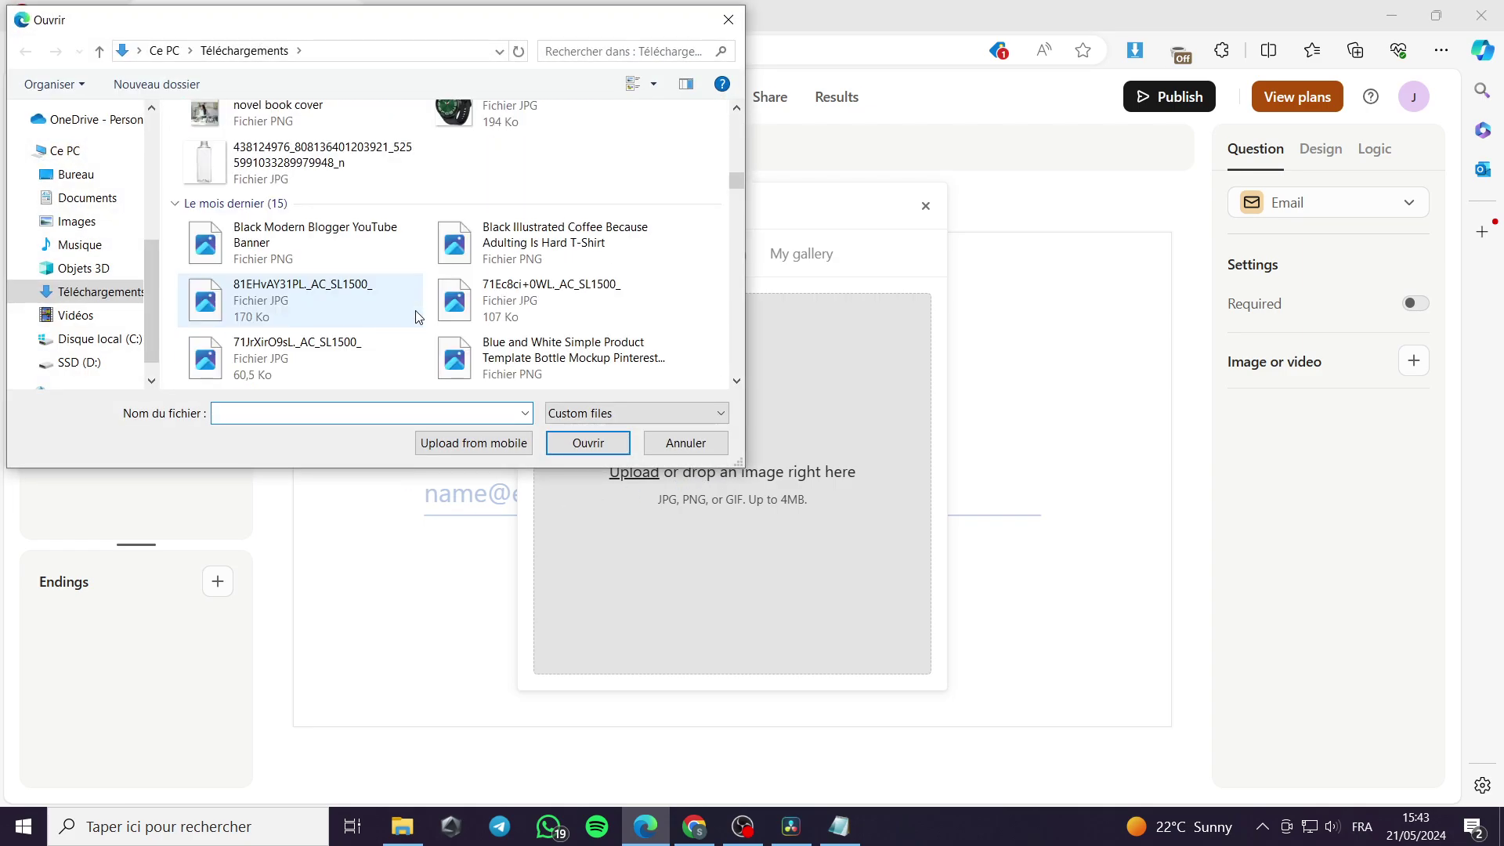
scroll(416, 318, down, 6)
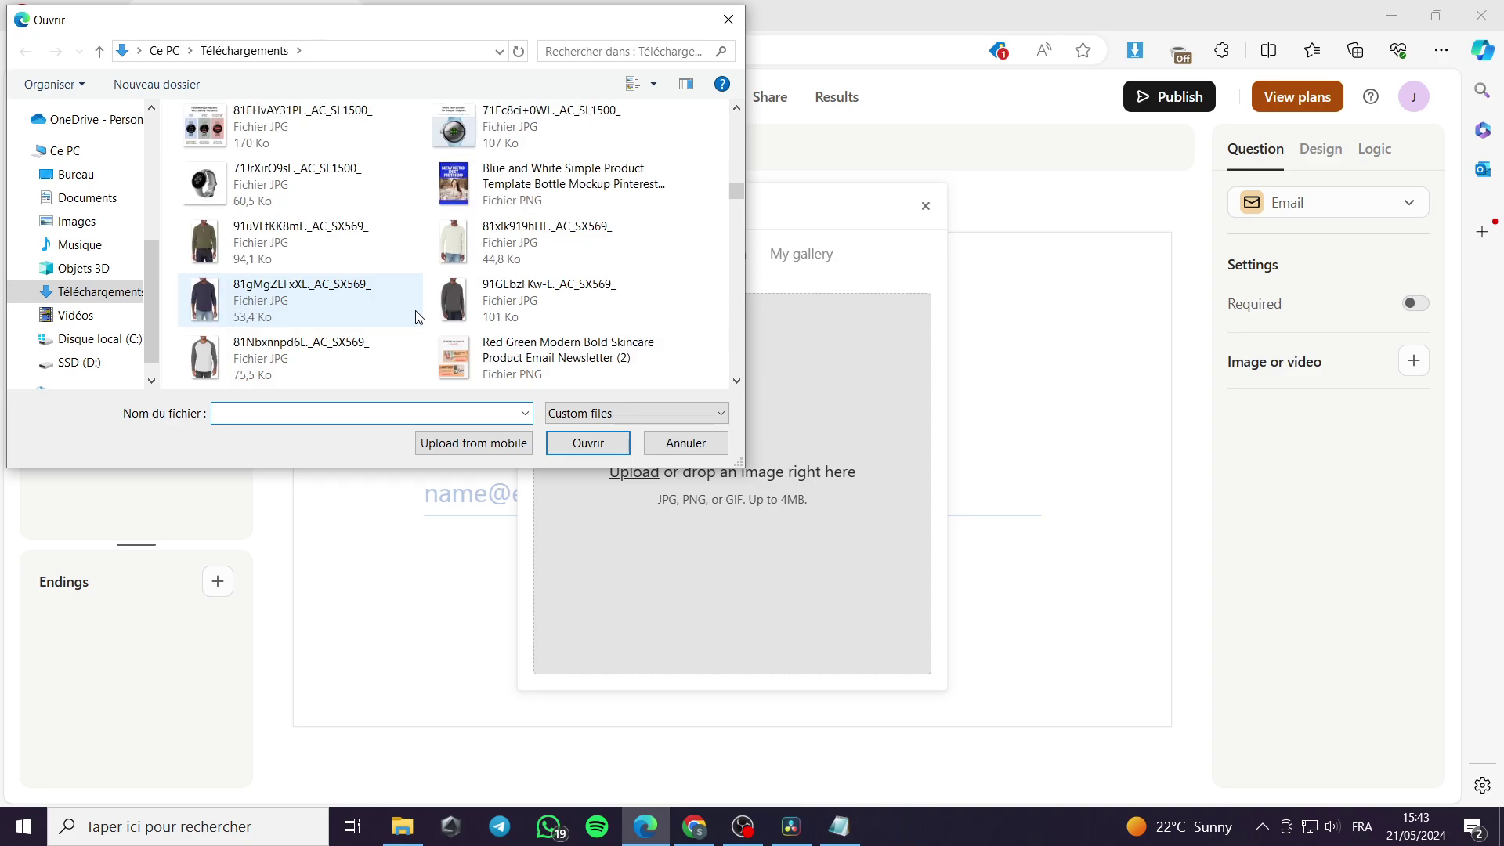
scroll(416, 317, up, 2)
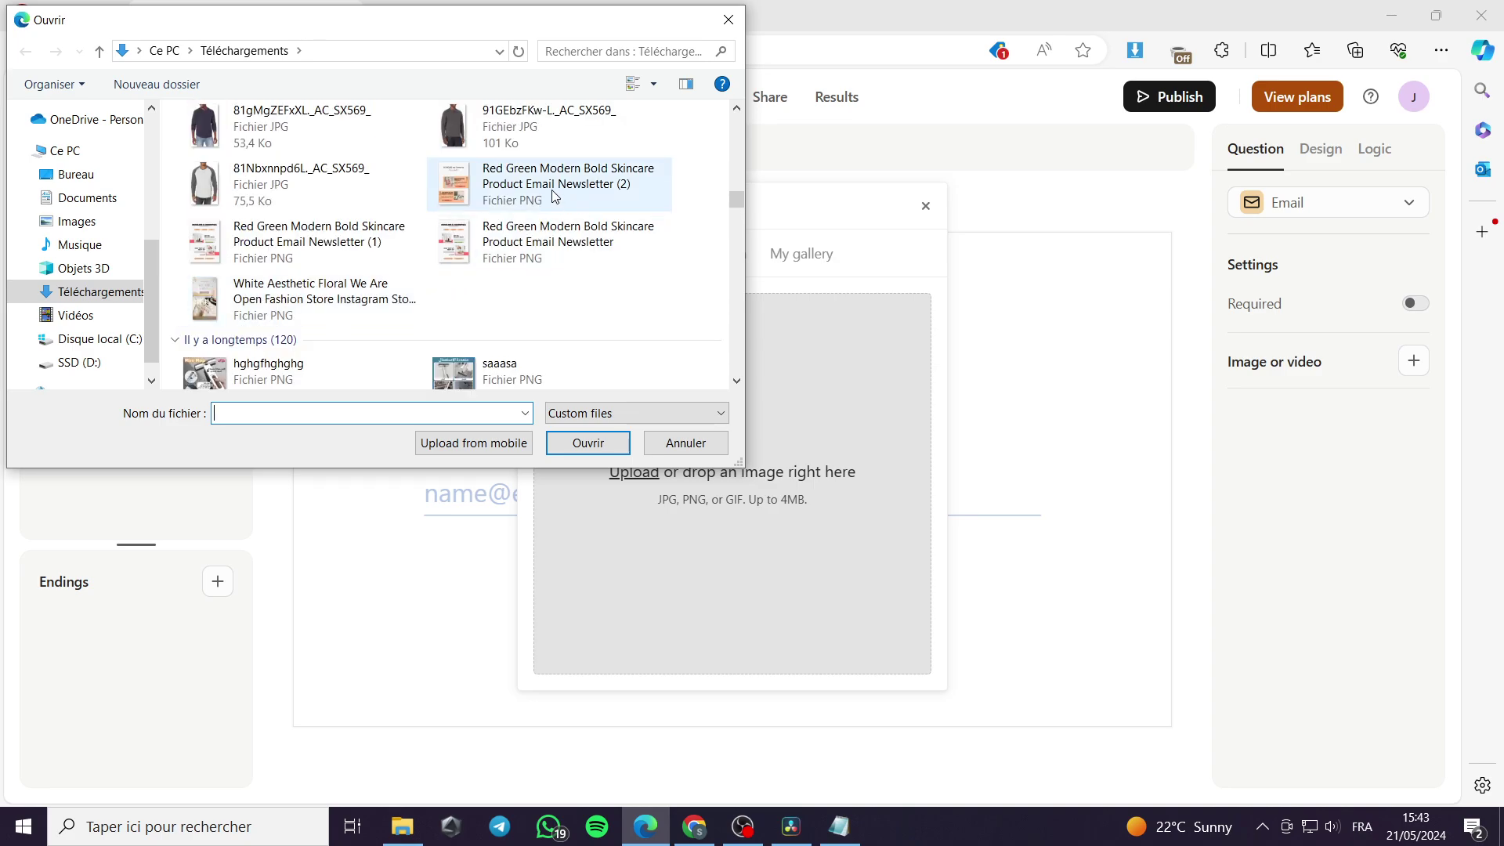
double_click(321, 241)
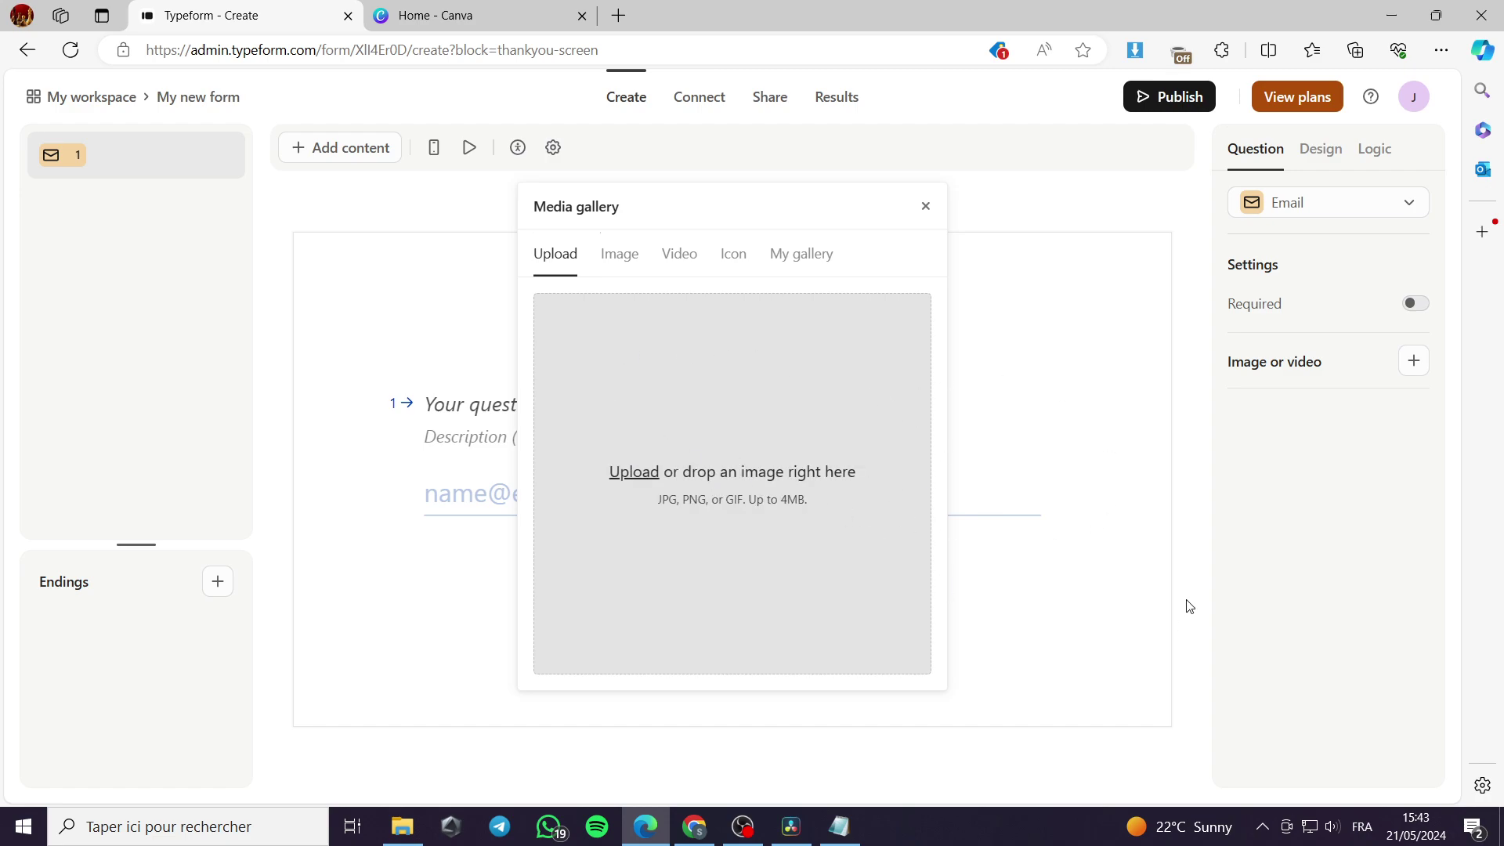
click(925, 207)
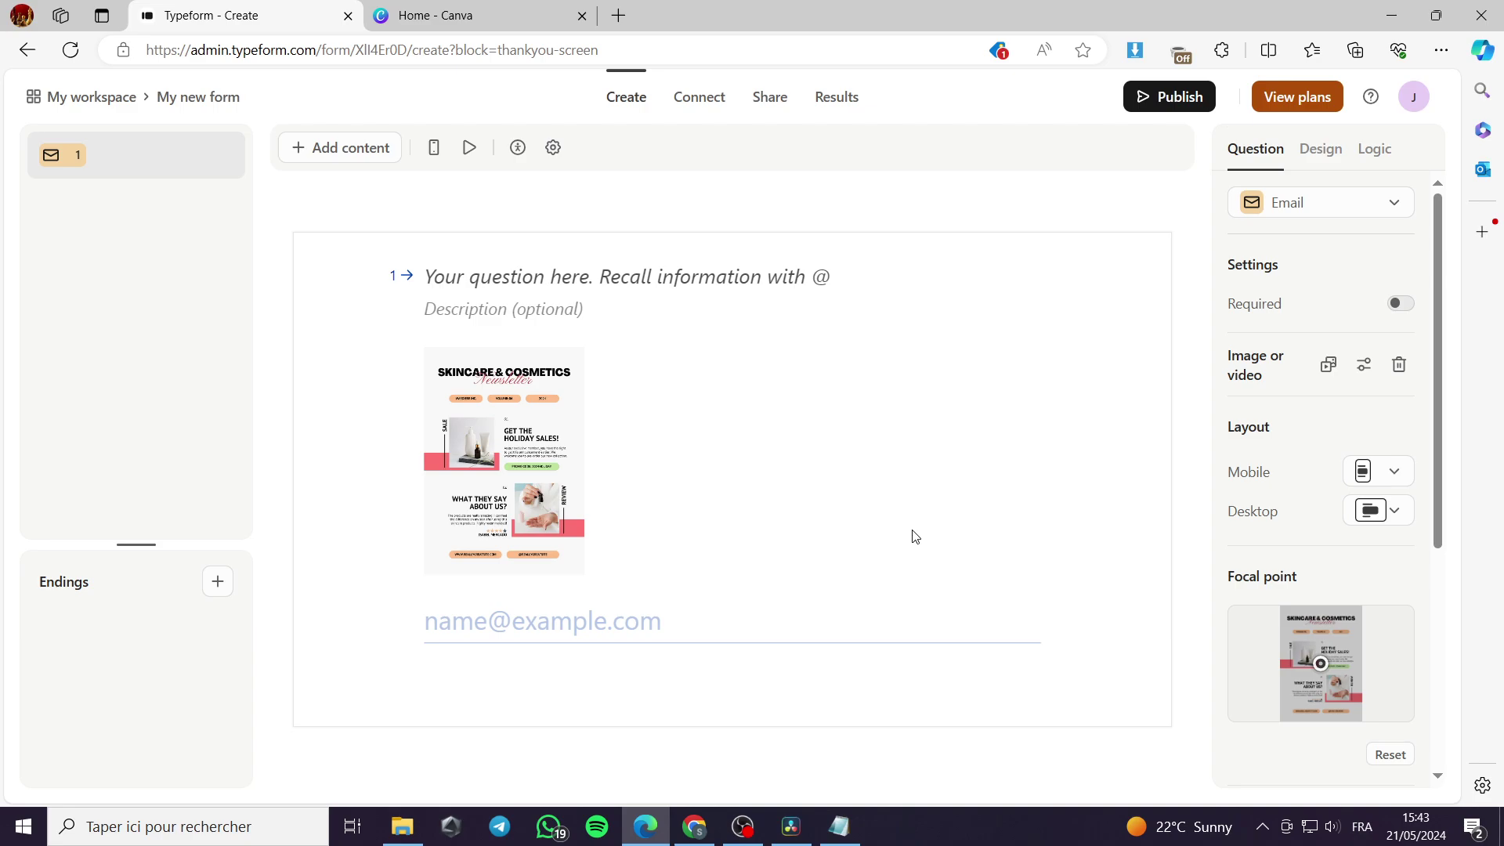
- Type 'Subscribe to our Newsletter Hub' as the Email question's title
click(620, 285)
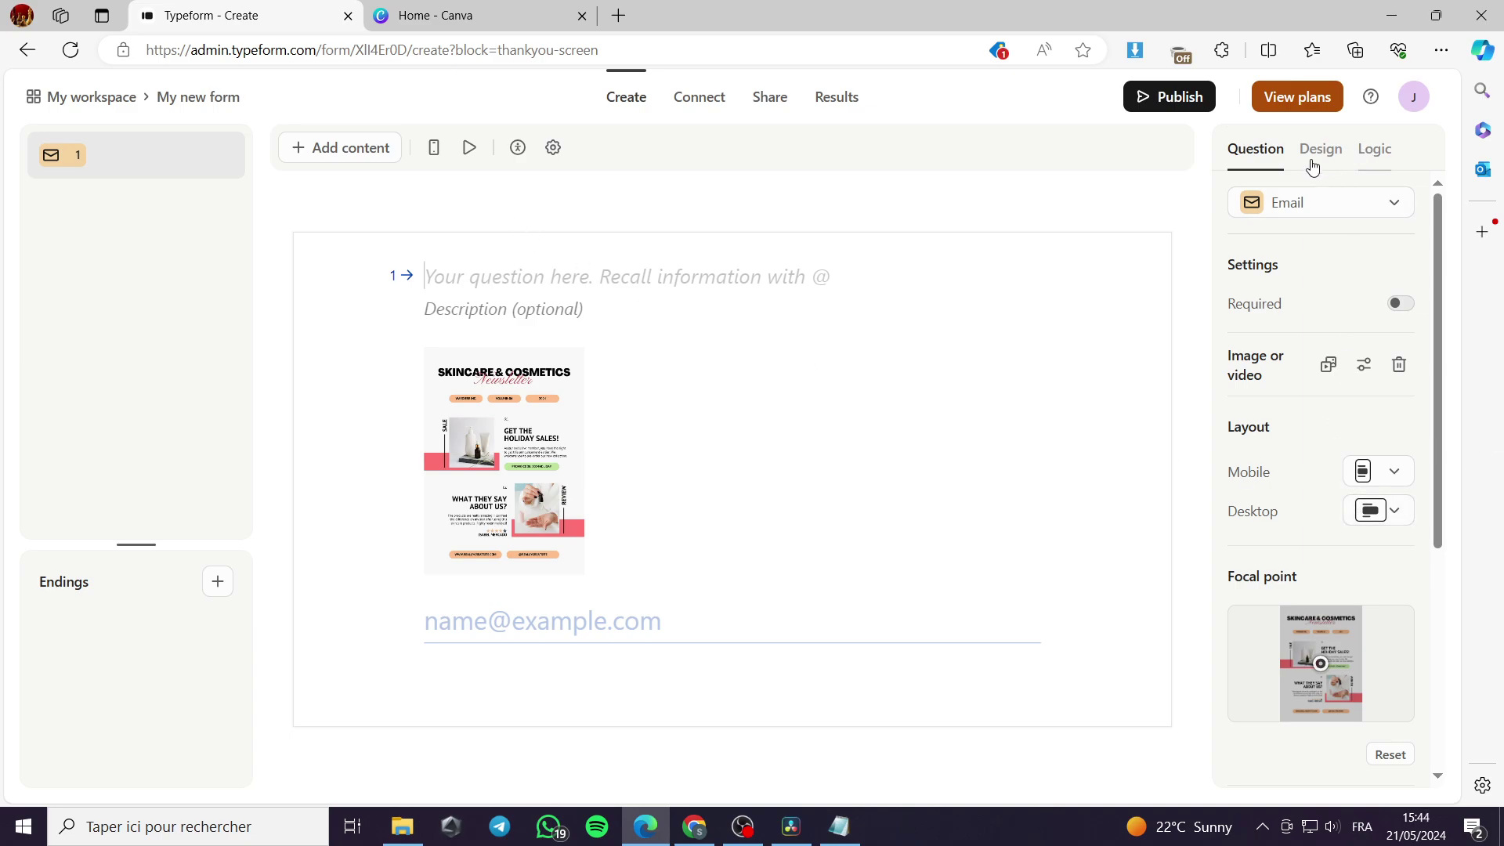
text(S)
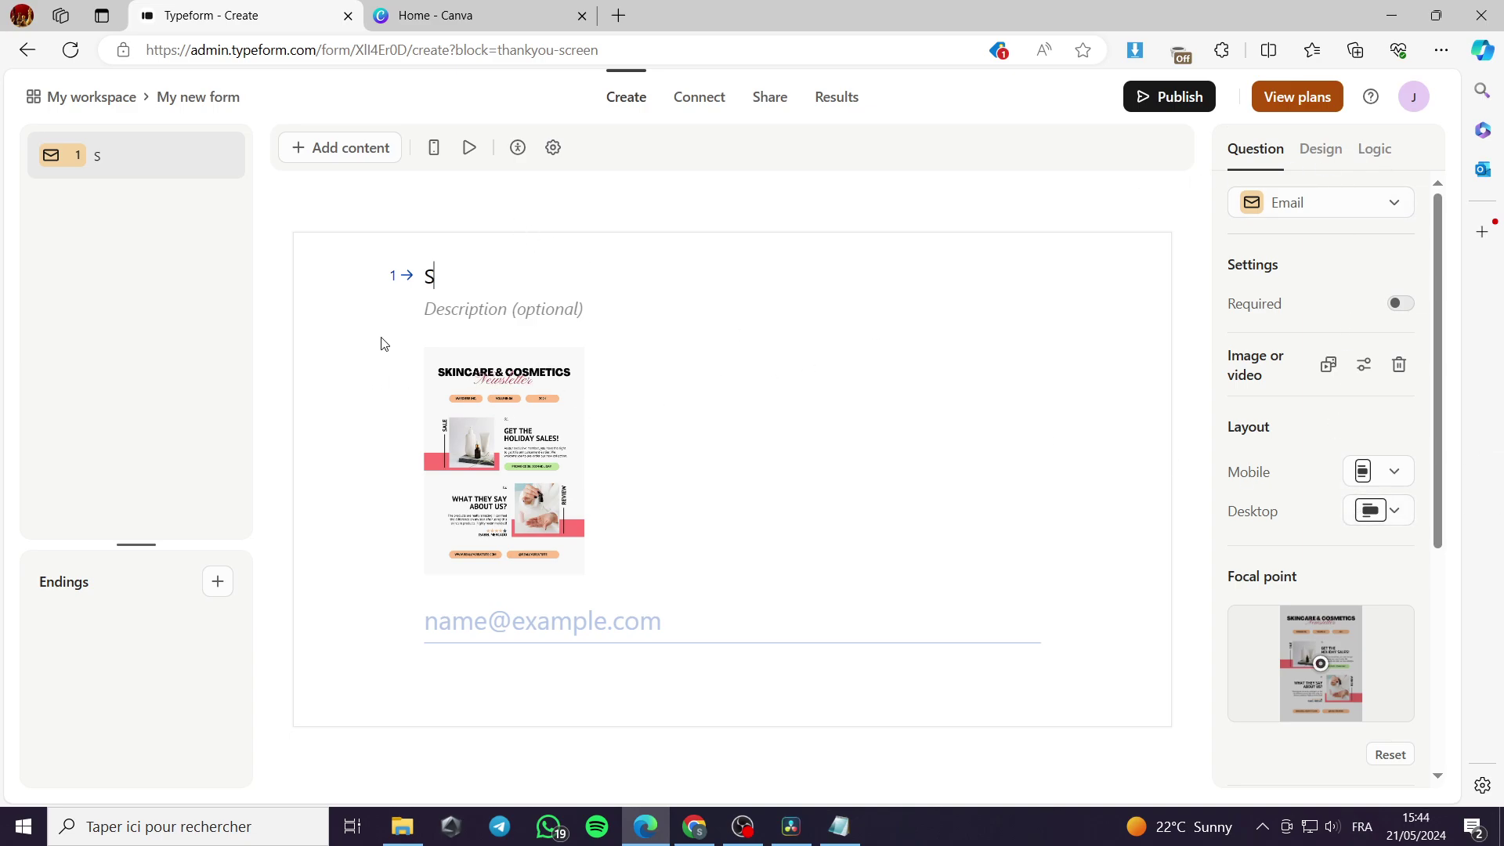
text(ubscribe)
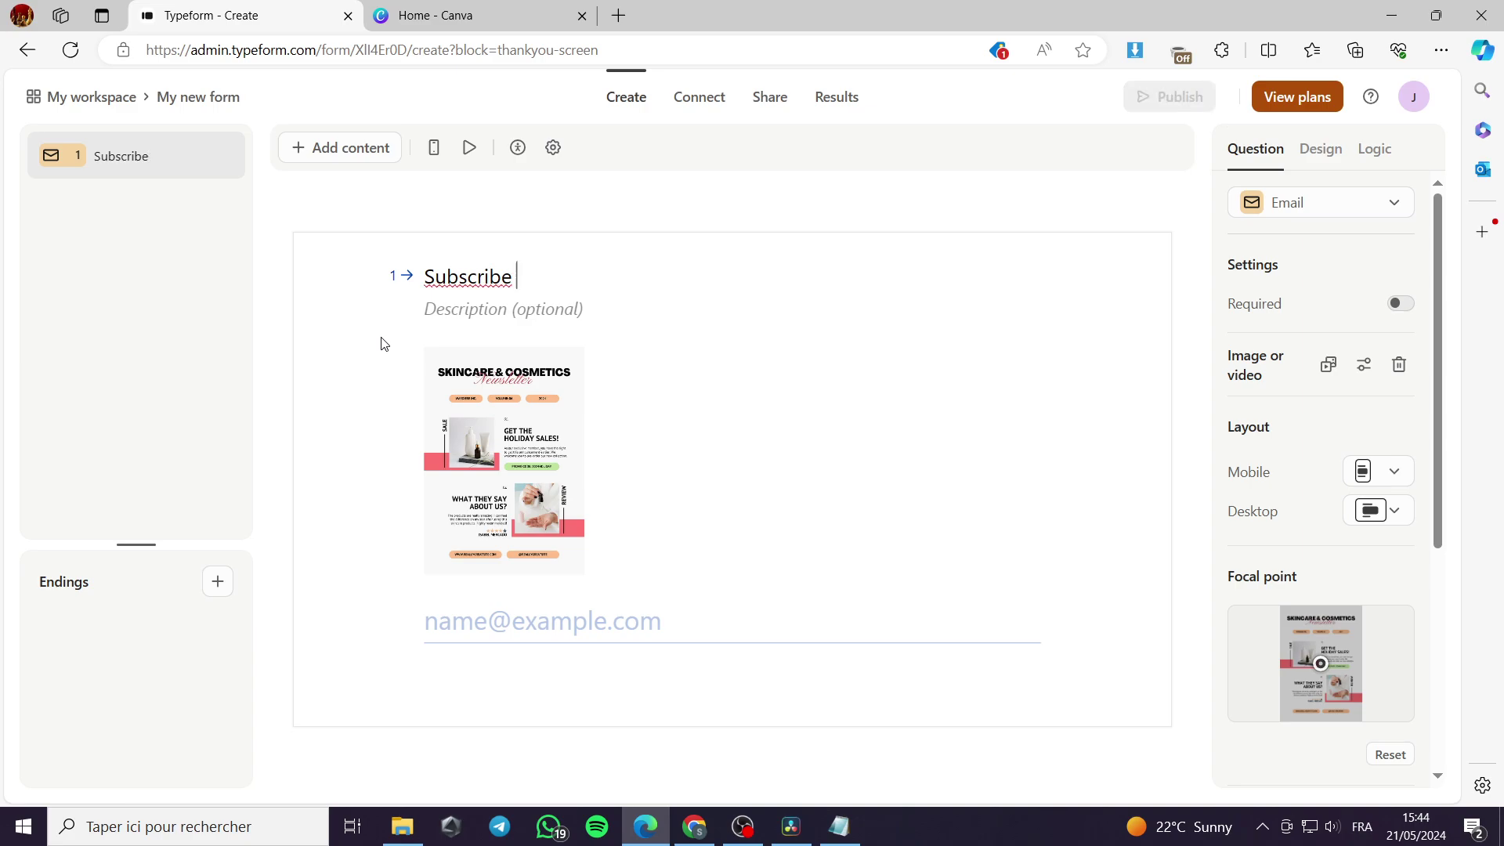
key(Left)
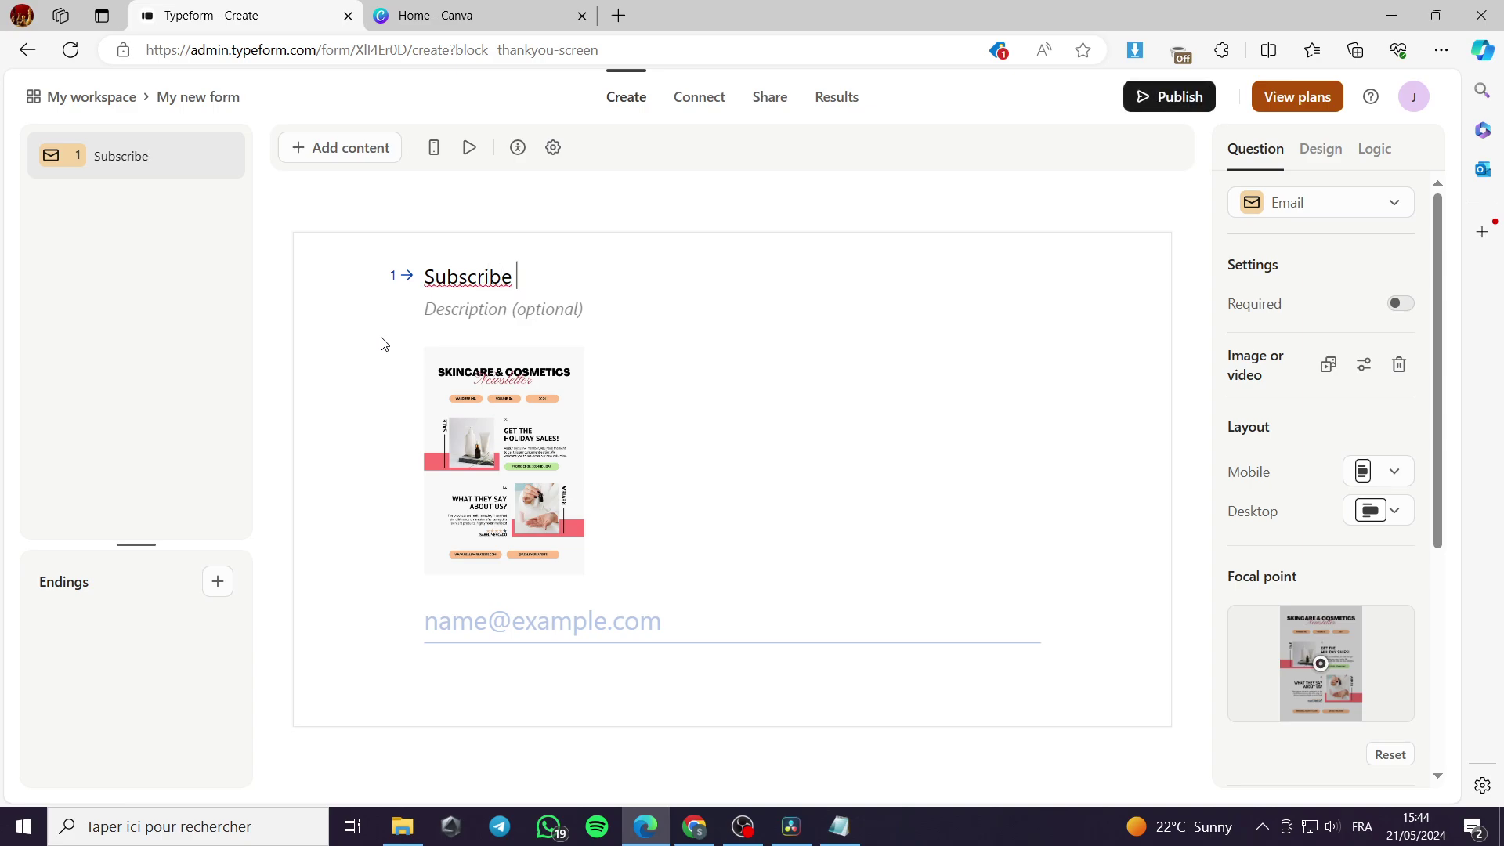
text(to our Ne)
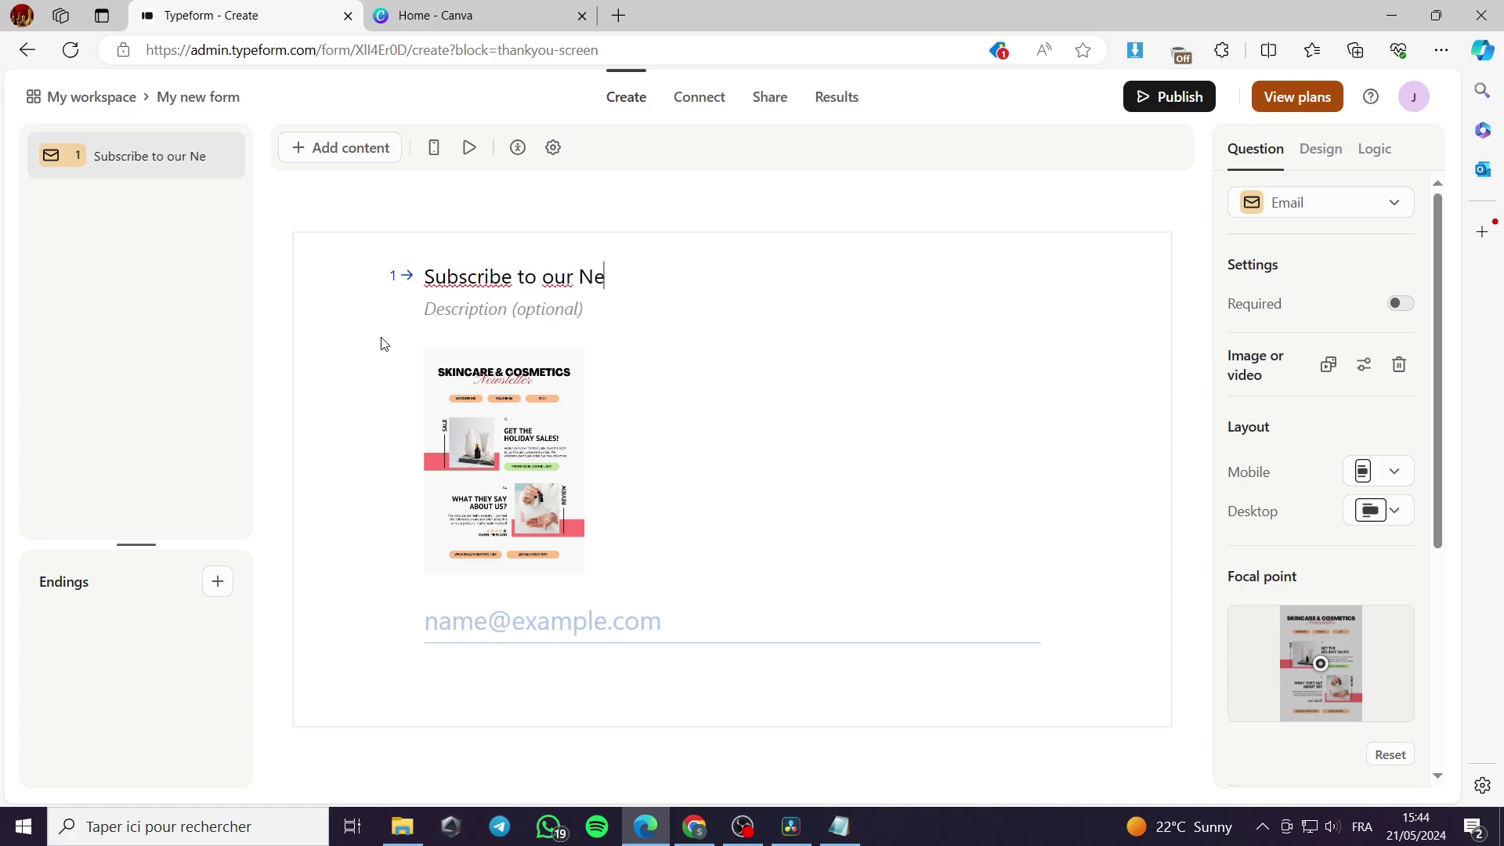
text(wsletter)
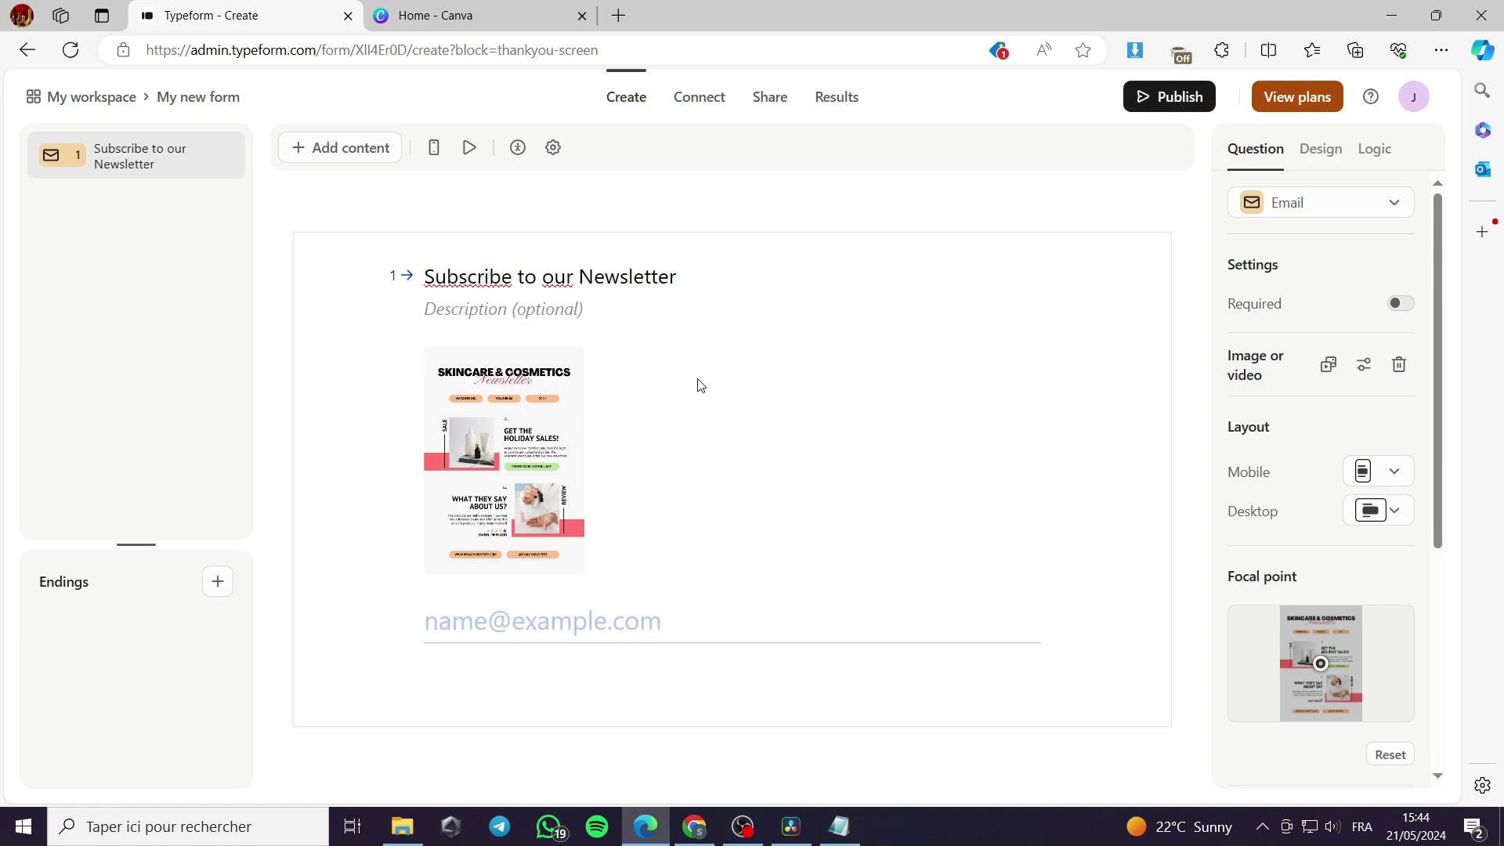
text( Hub)
- Dismiss the brand kit upgrade prompt and save the current styling as a new custom theme
click(1338, 158)
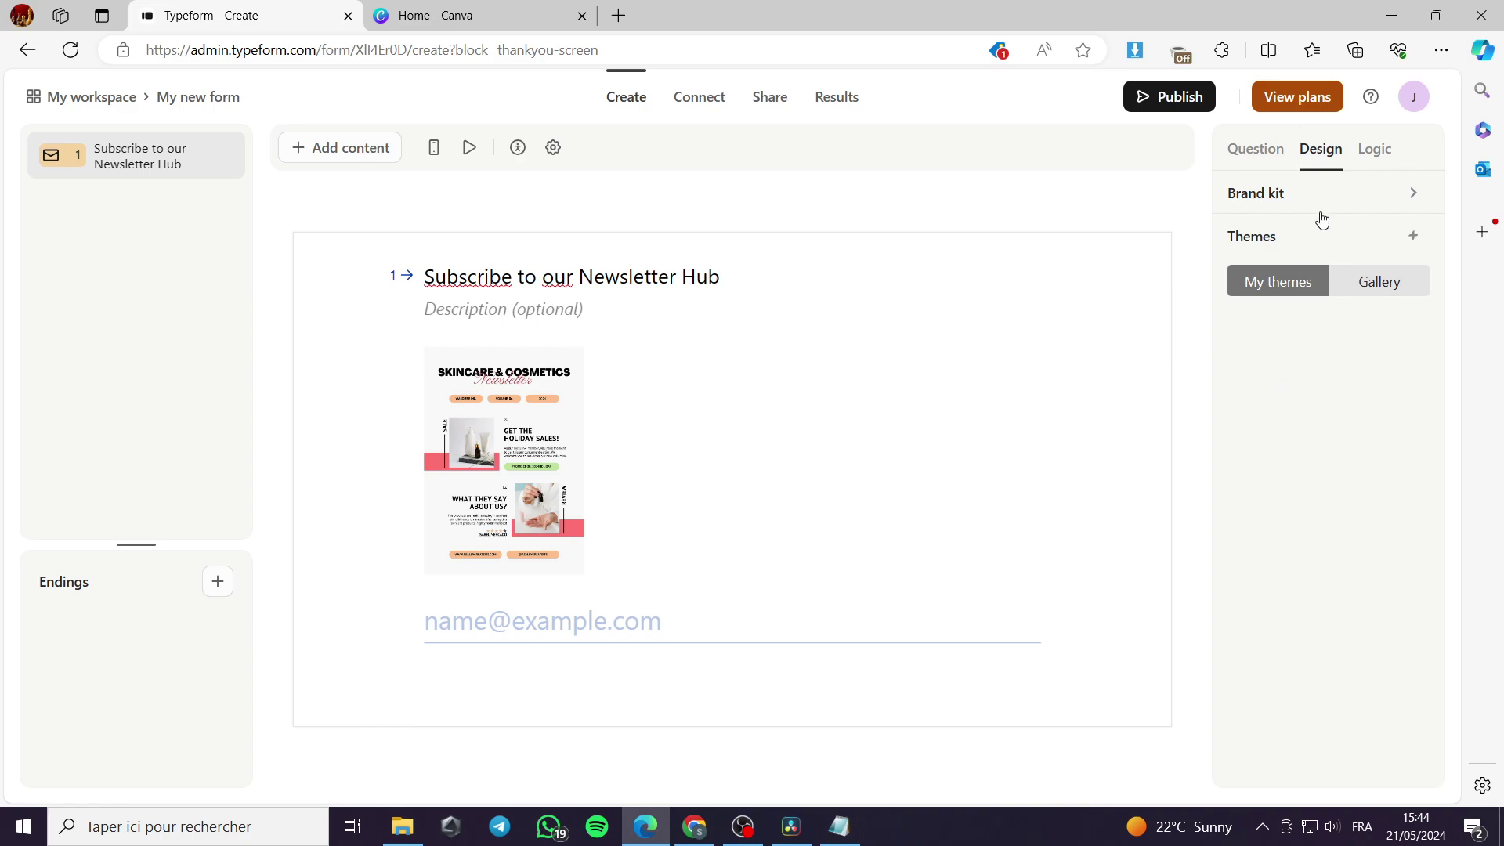
click(1412, 195)
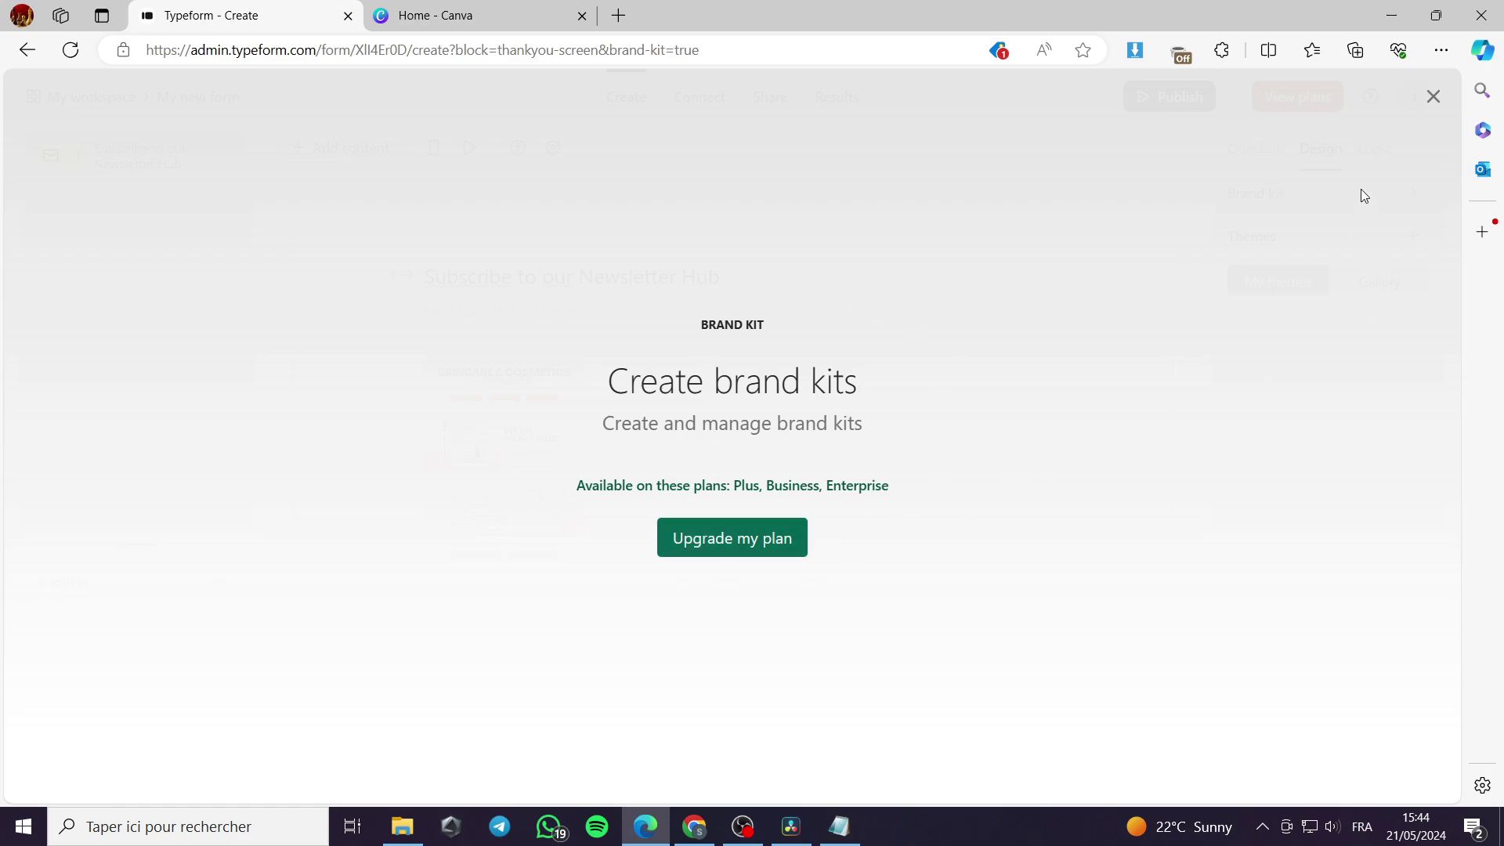
click(1434, 96)
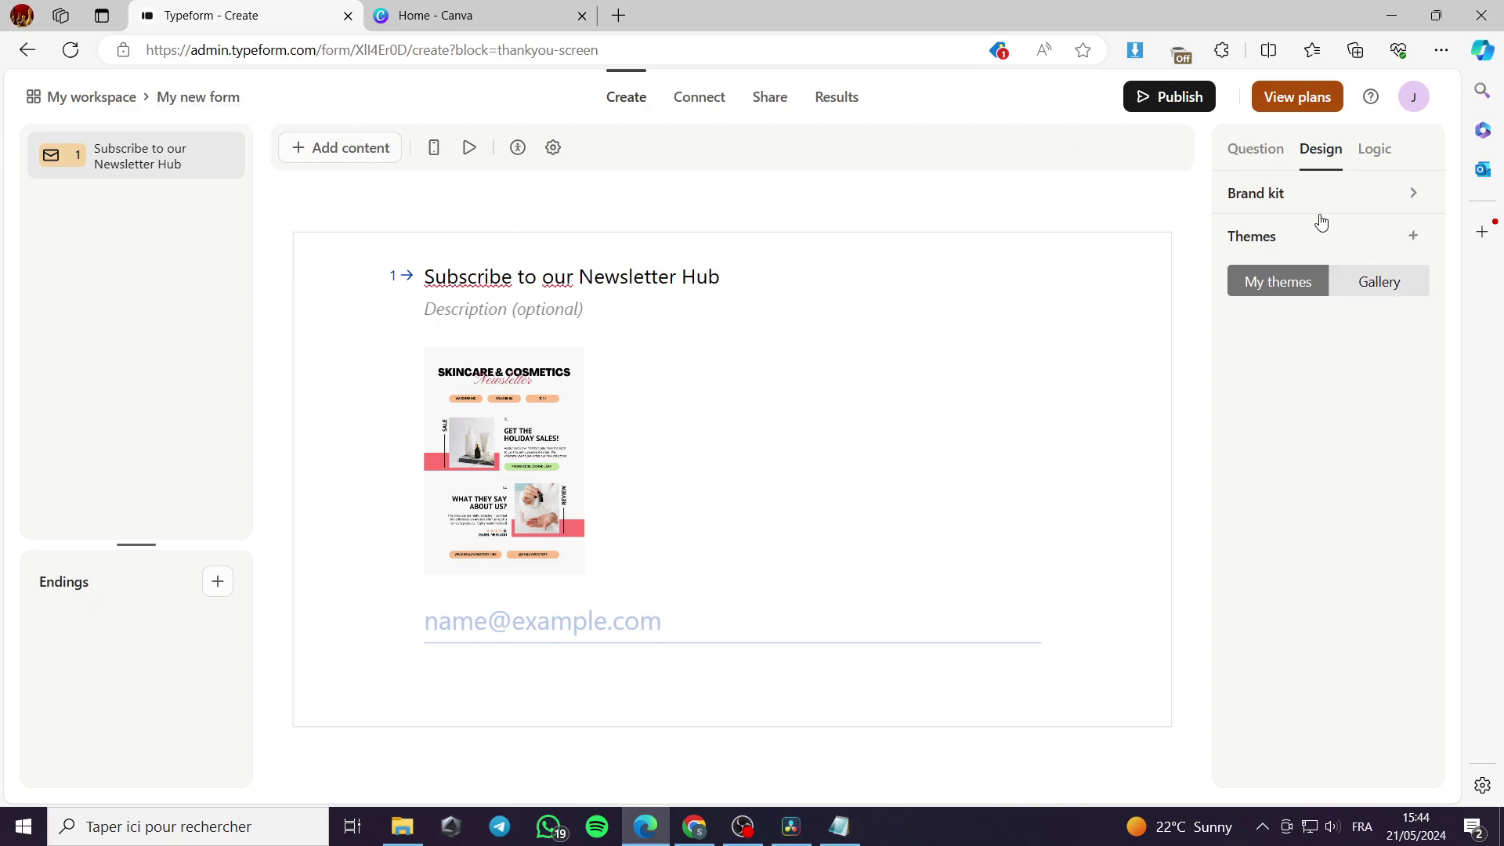
click(1413, 235)
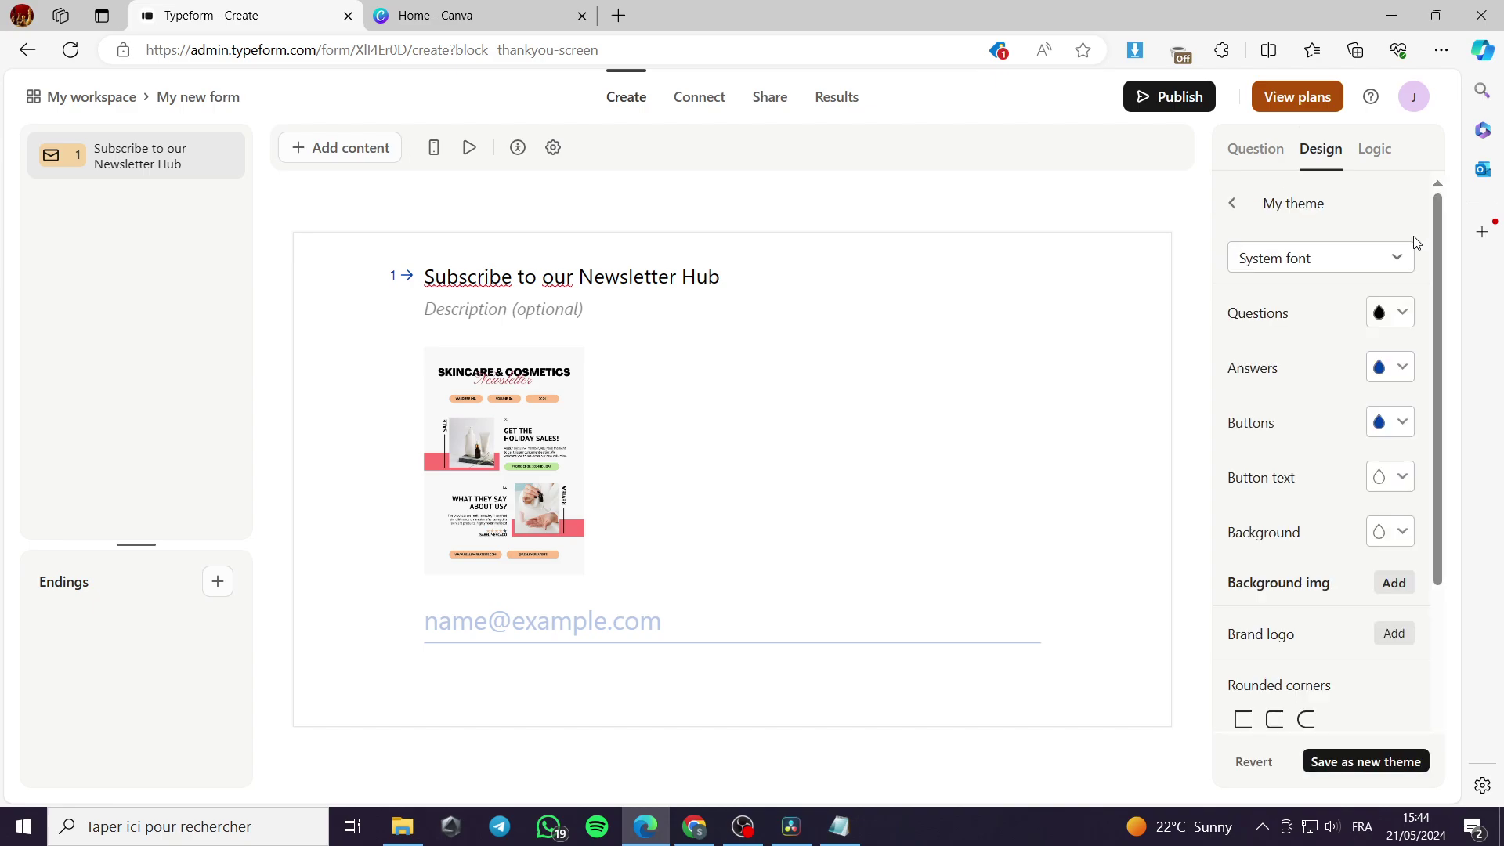
click(1233, 203)
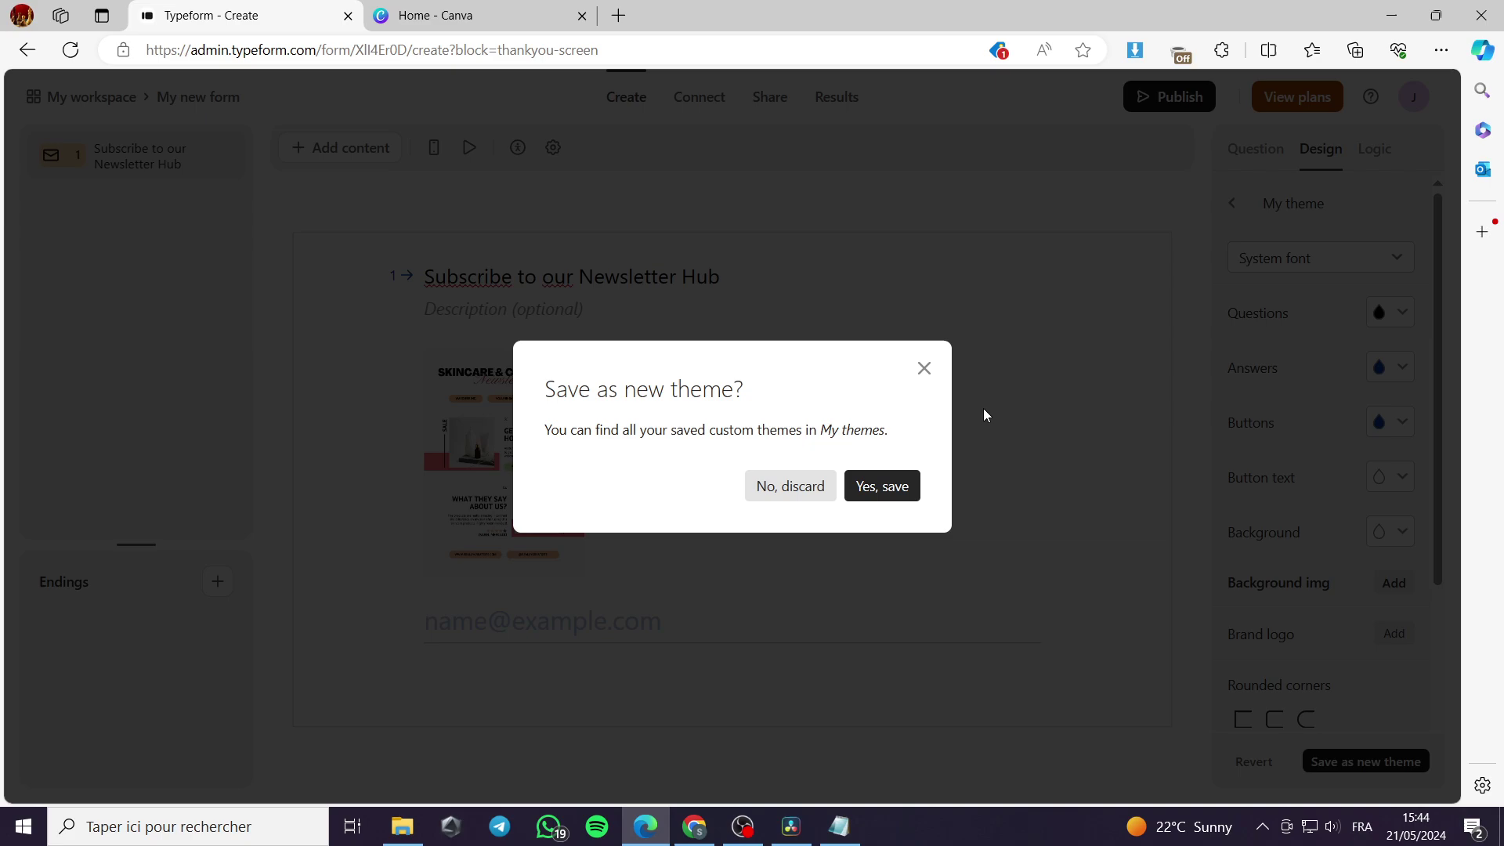
click(869, 491)
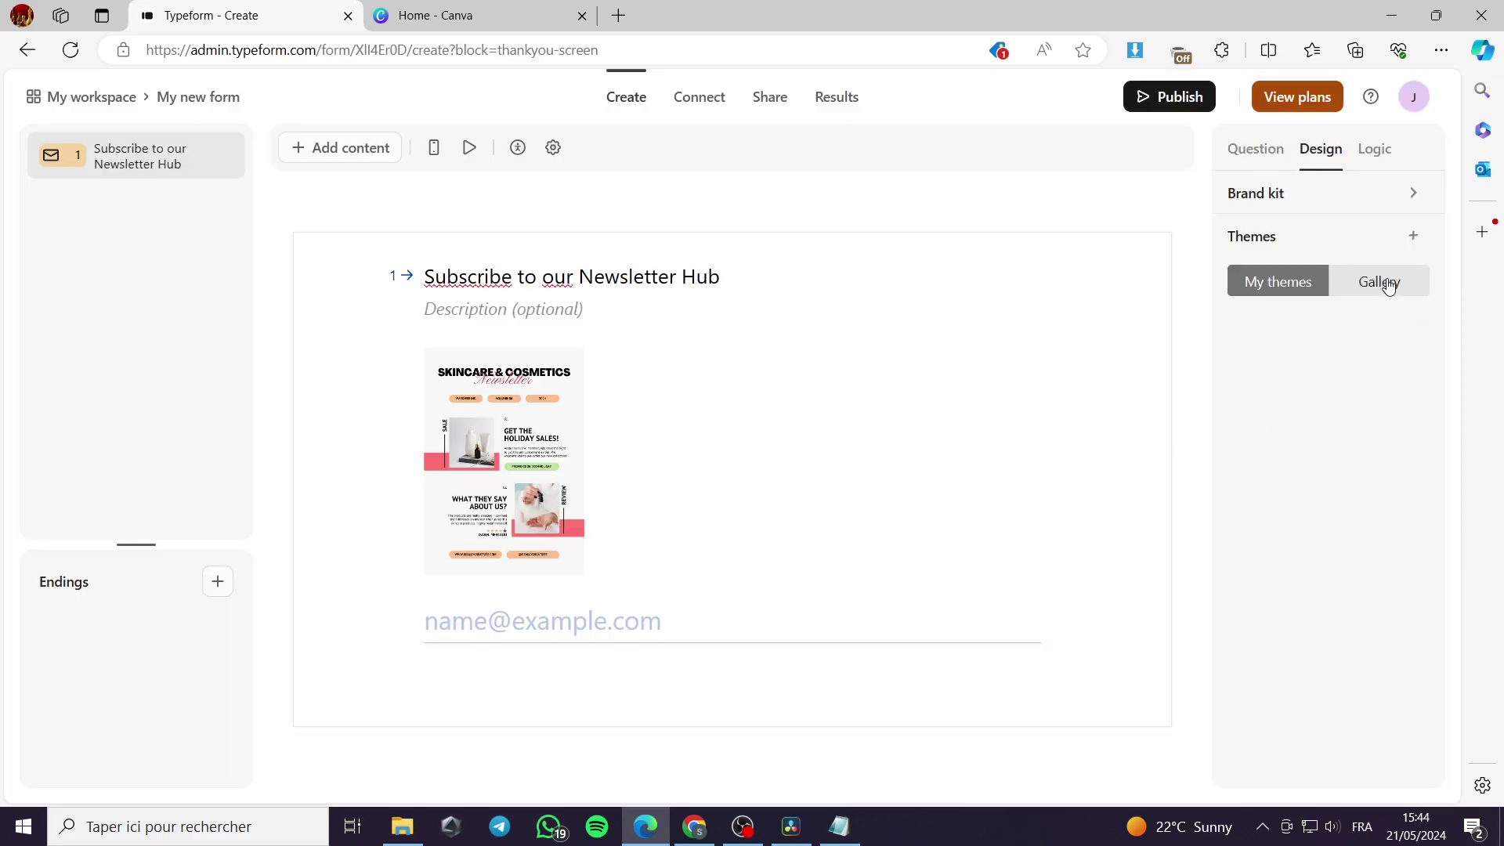
- Preview the Plain Blue and Plain Dark gallery themes on the form
click(1387, 283)
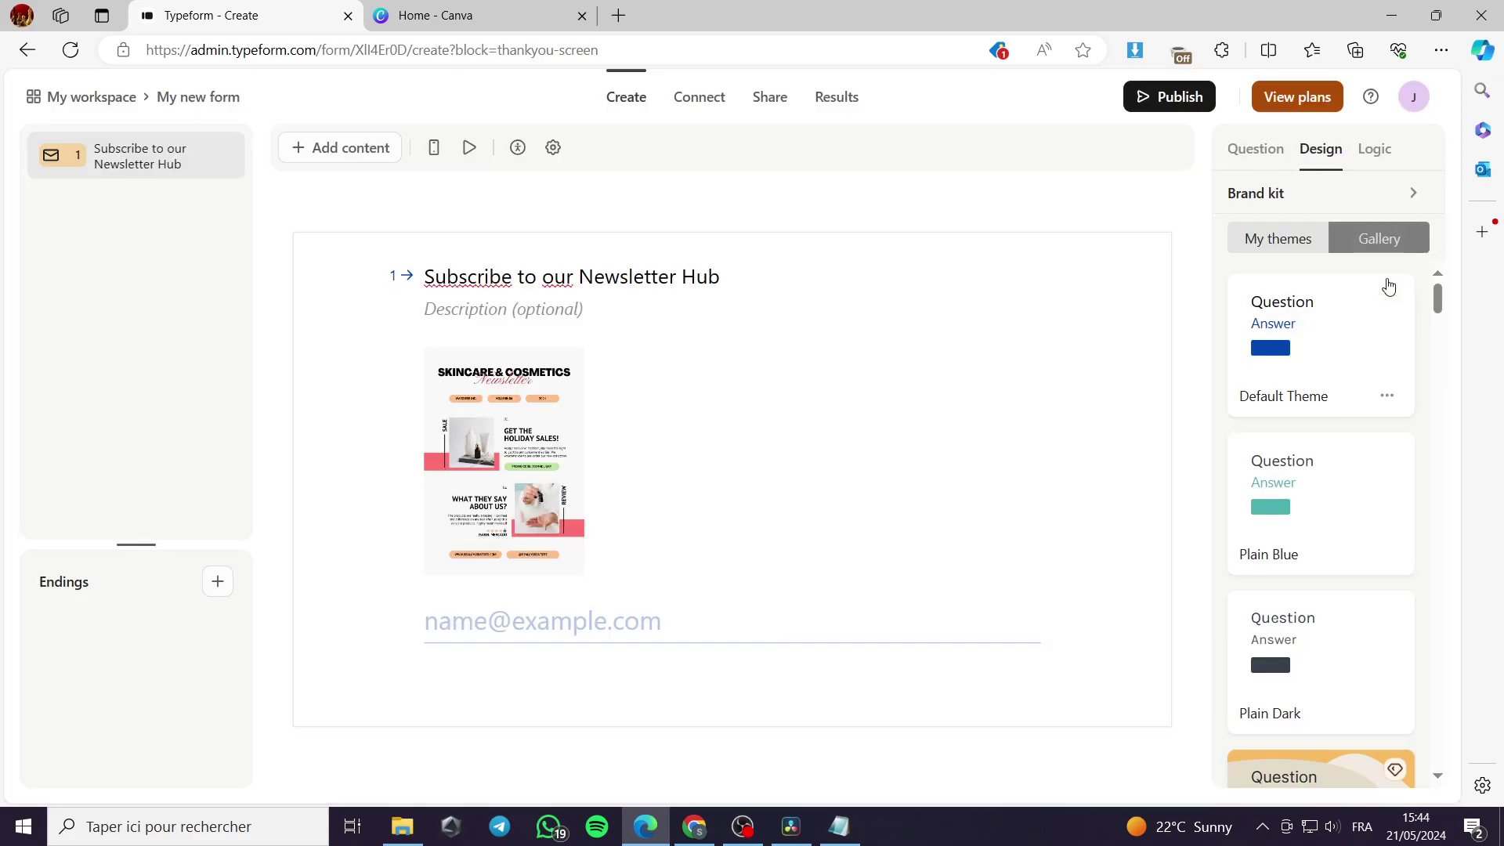
click(1345, 507)
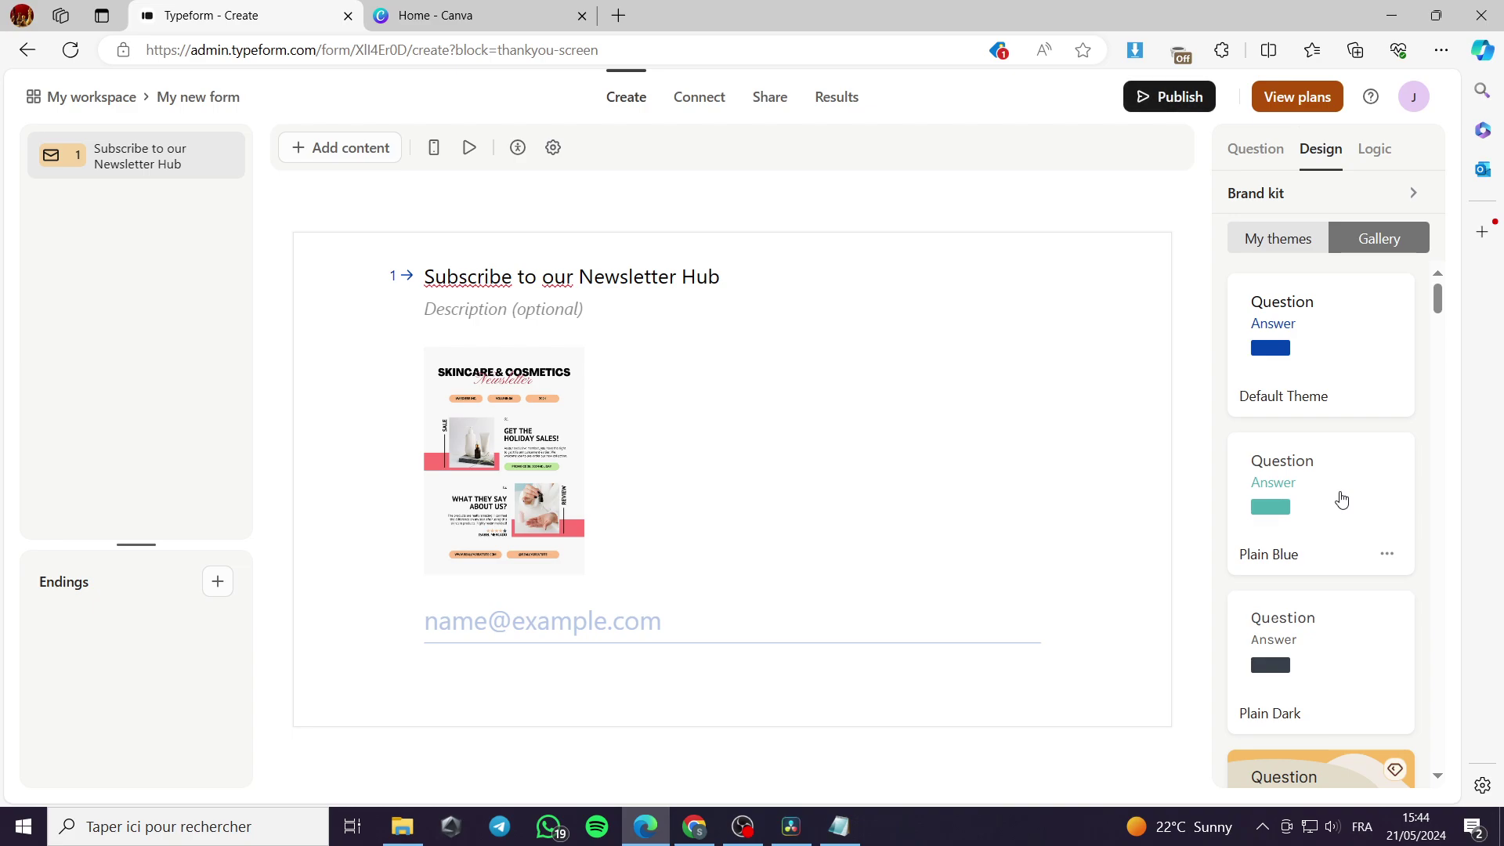
click(1291, 672)
scroll(1306, 668, down, 5)
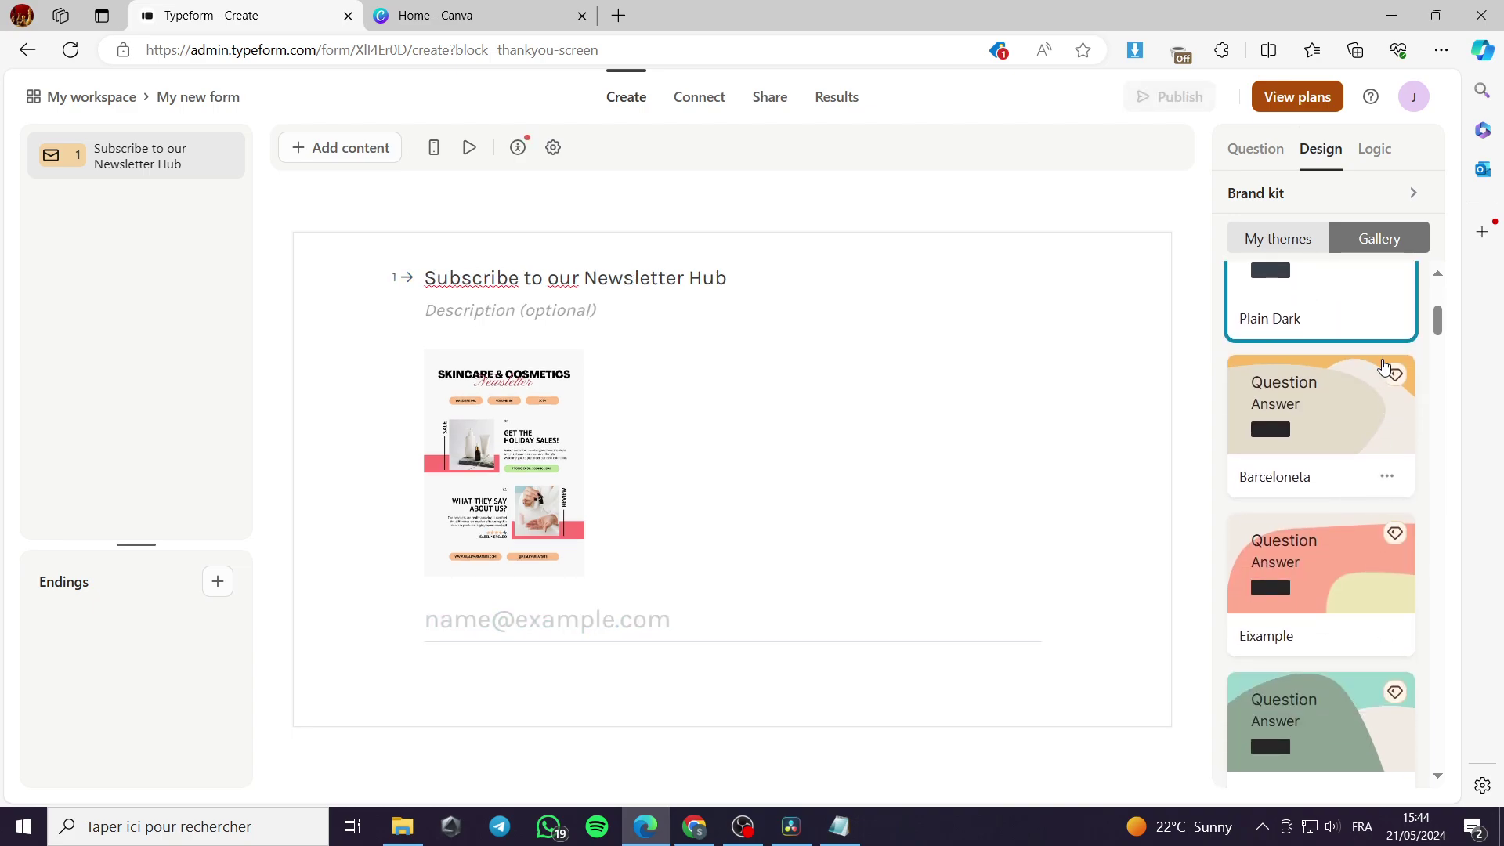
scroll(1390, 391, down, 10)
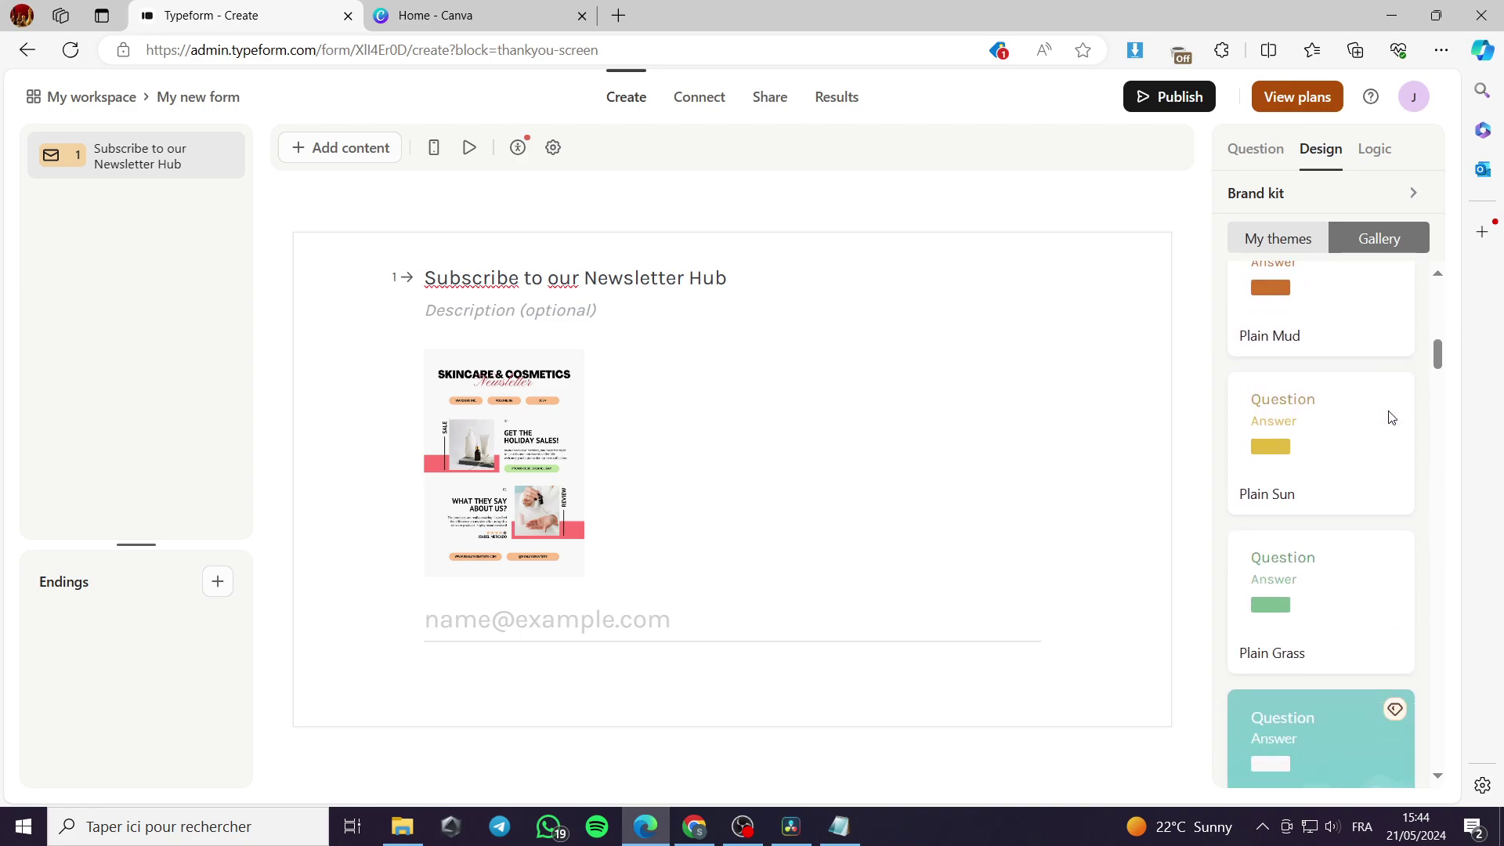
scroll(1391, 417, down, 4)
scroll(1390, 419, down, 6)
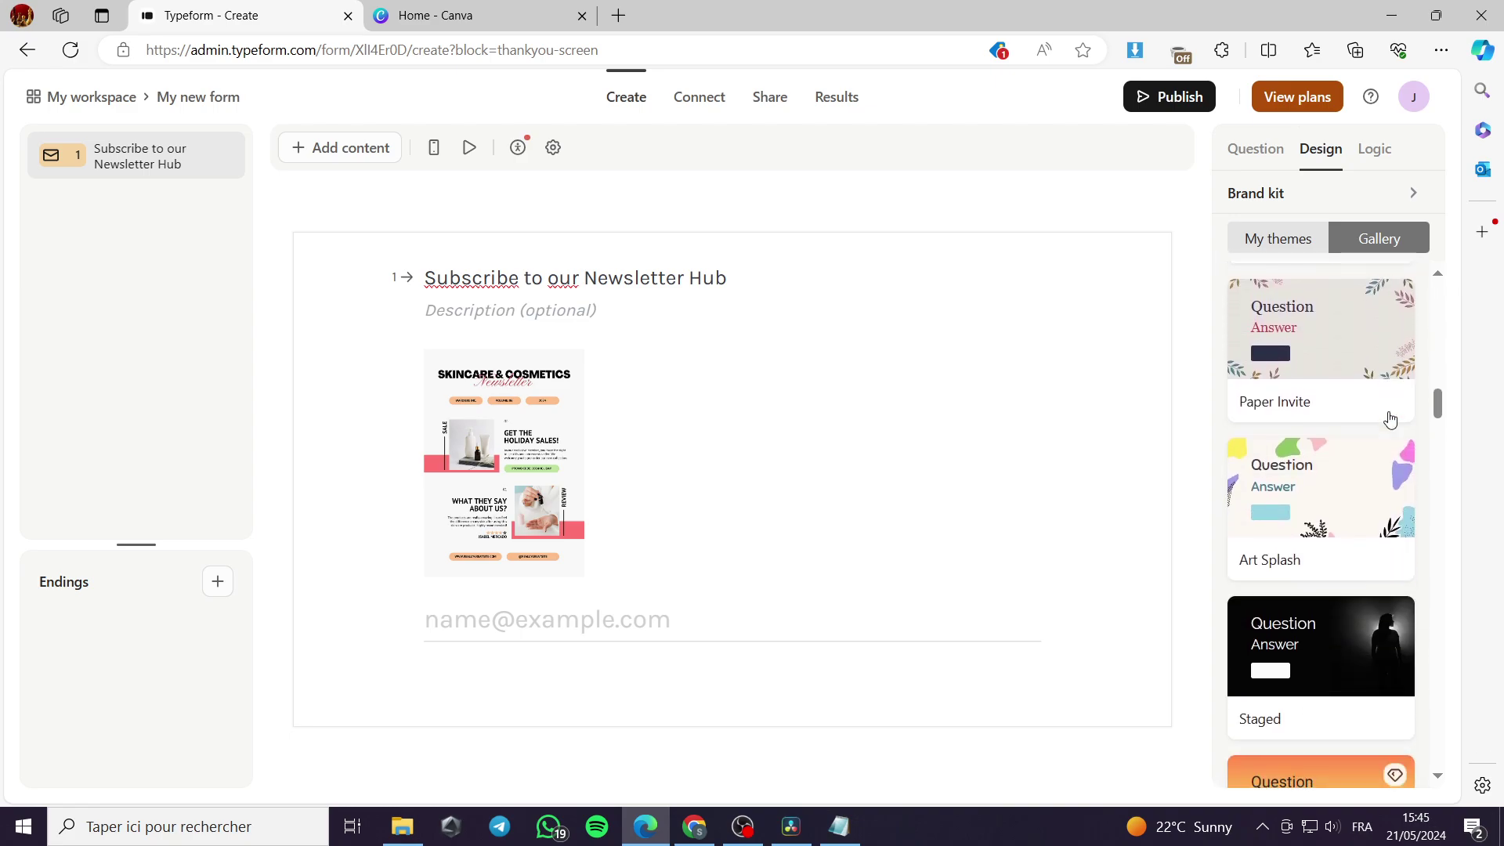
scroll(1390, 419, up, 1)
- Apply the Paper Invite theme after trying Art Splash, and view the logic map
right_click(1383, 415)
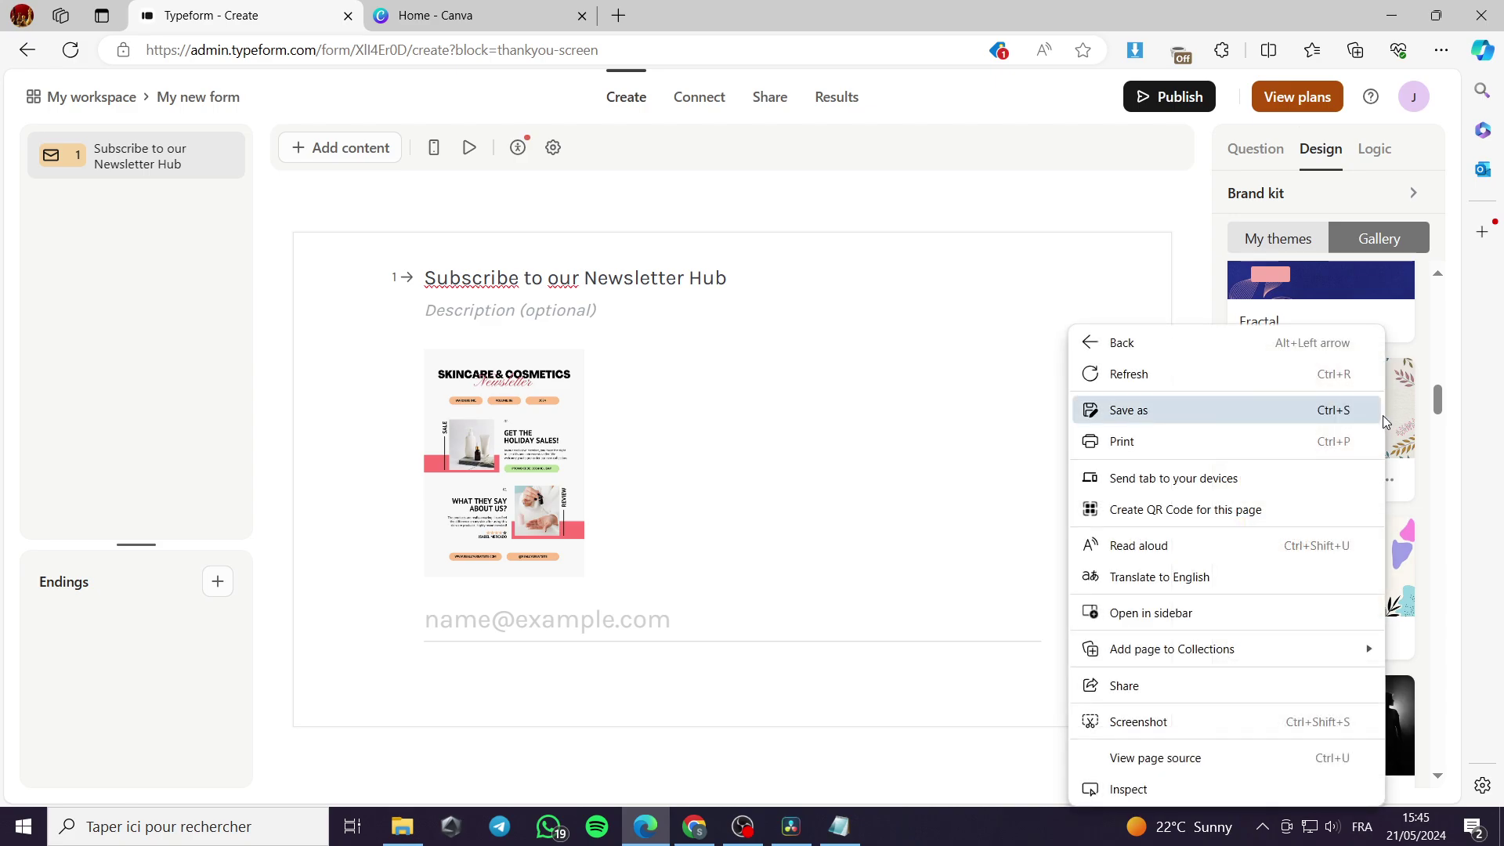
key(Escape)
click(1393, 429)
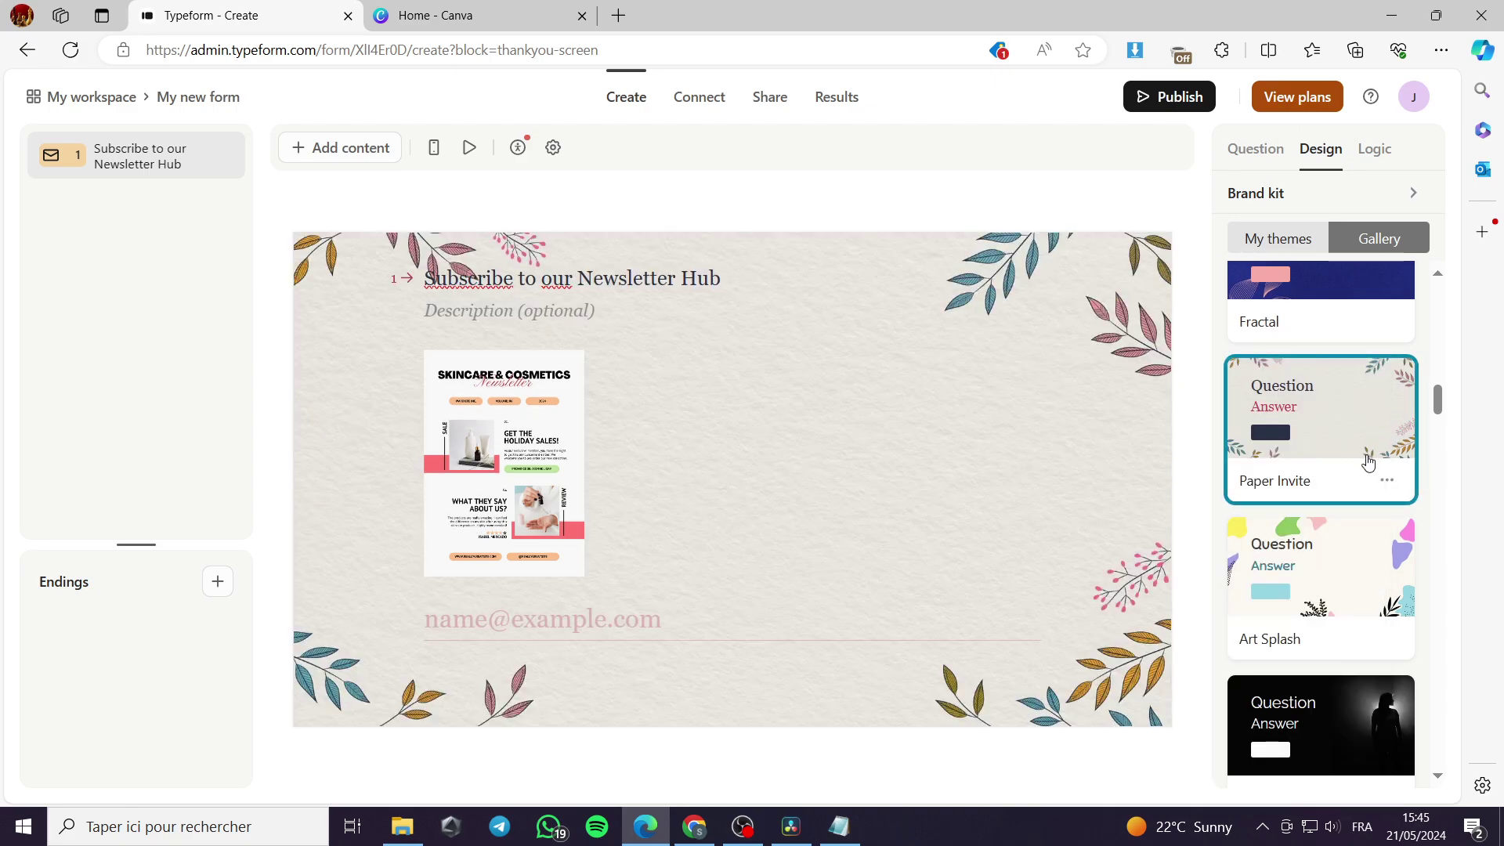
click(1346, 597)
click(1342, 484)
click(1375, 150)
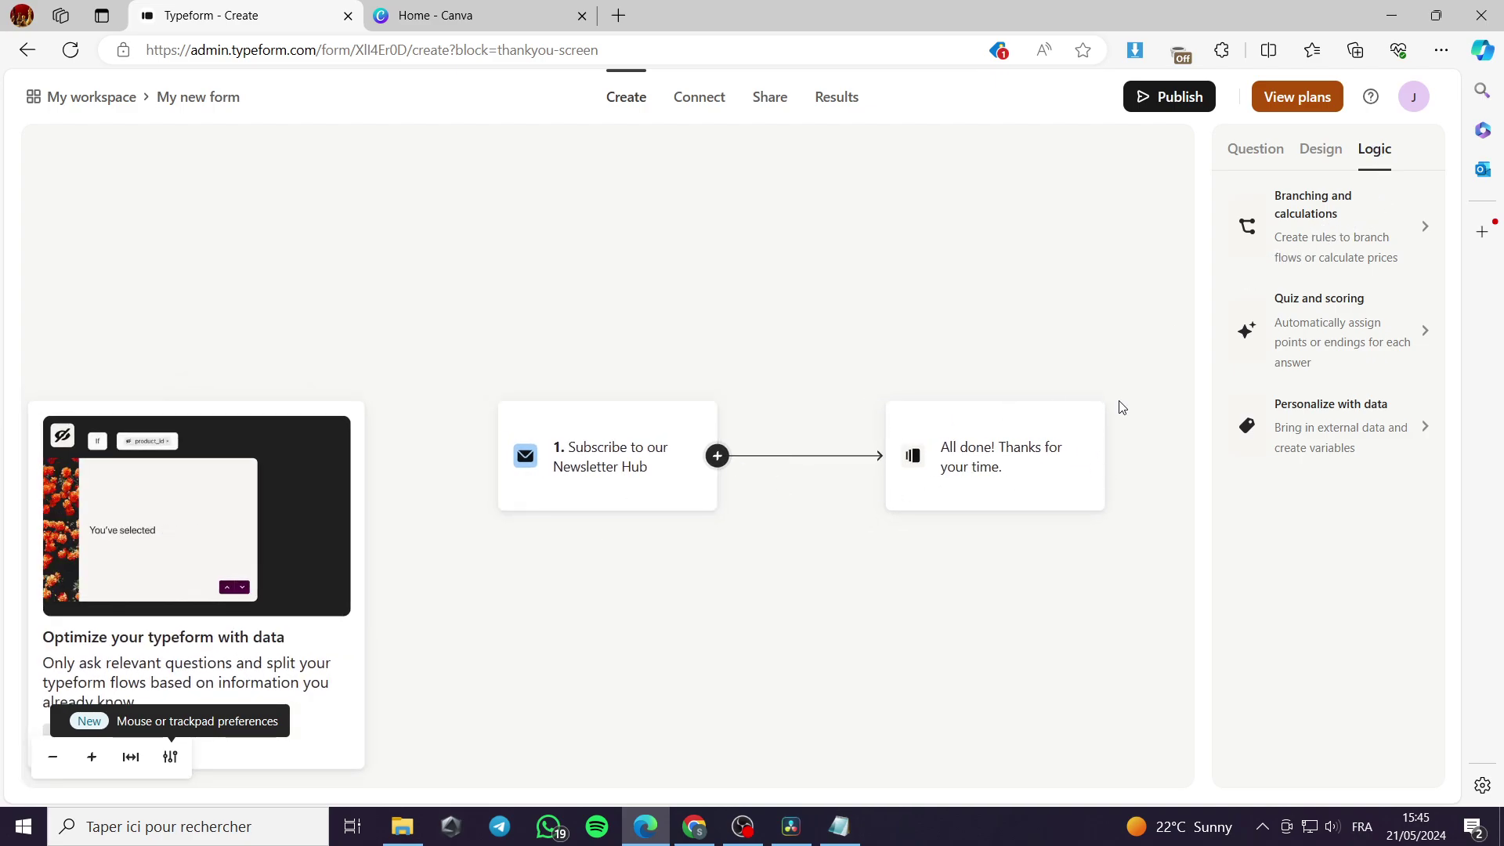
- Publish the newsletter form and copy its public share link
click(1256, 150)
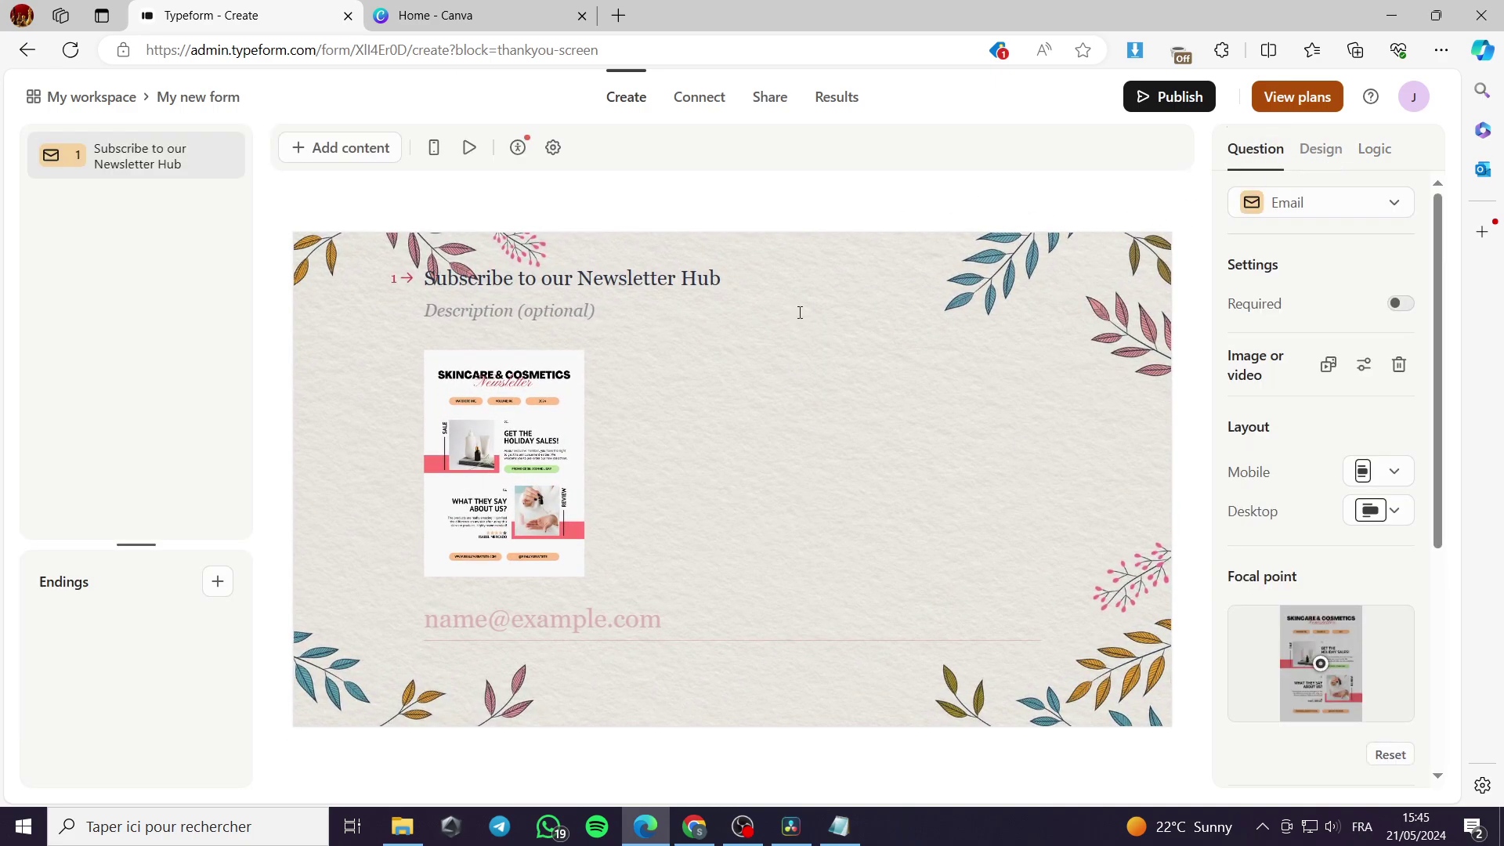
click(1190, 102)
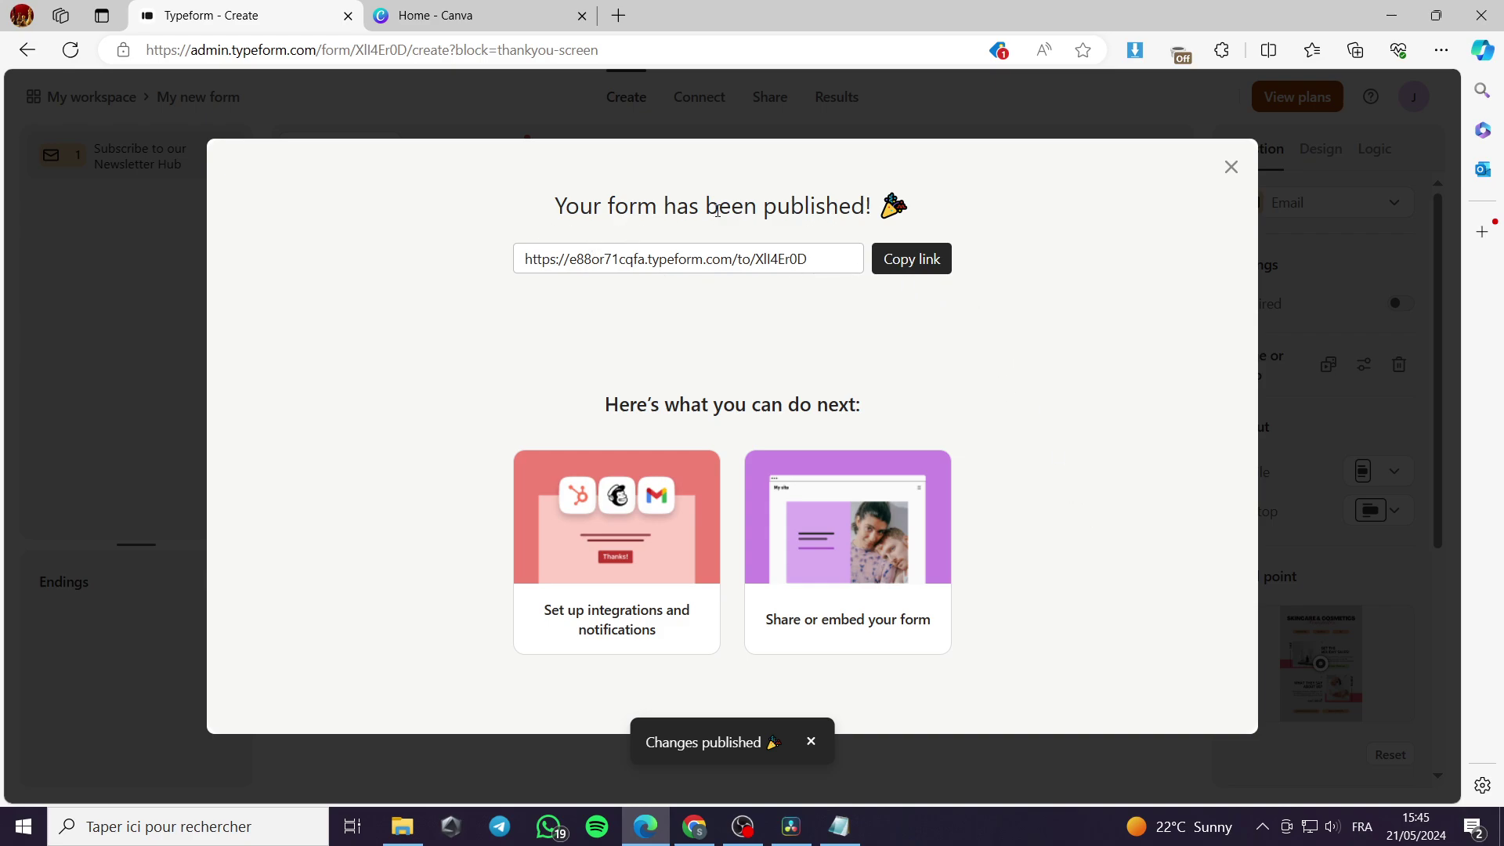
click(922, 264)
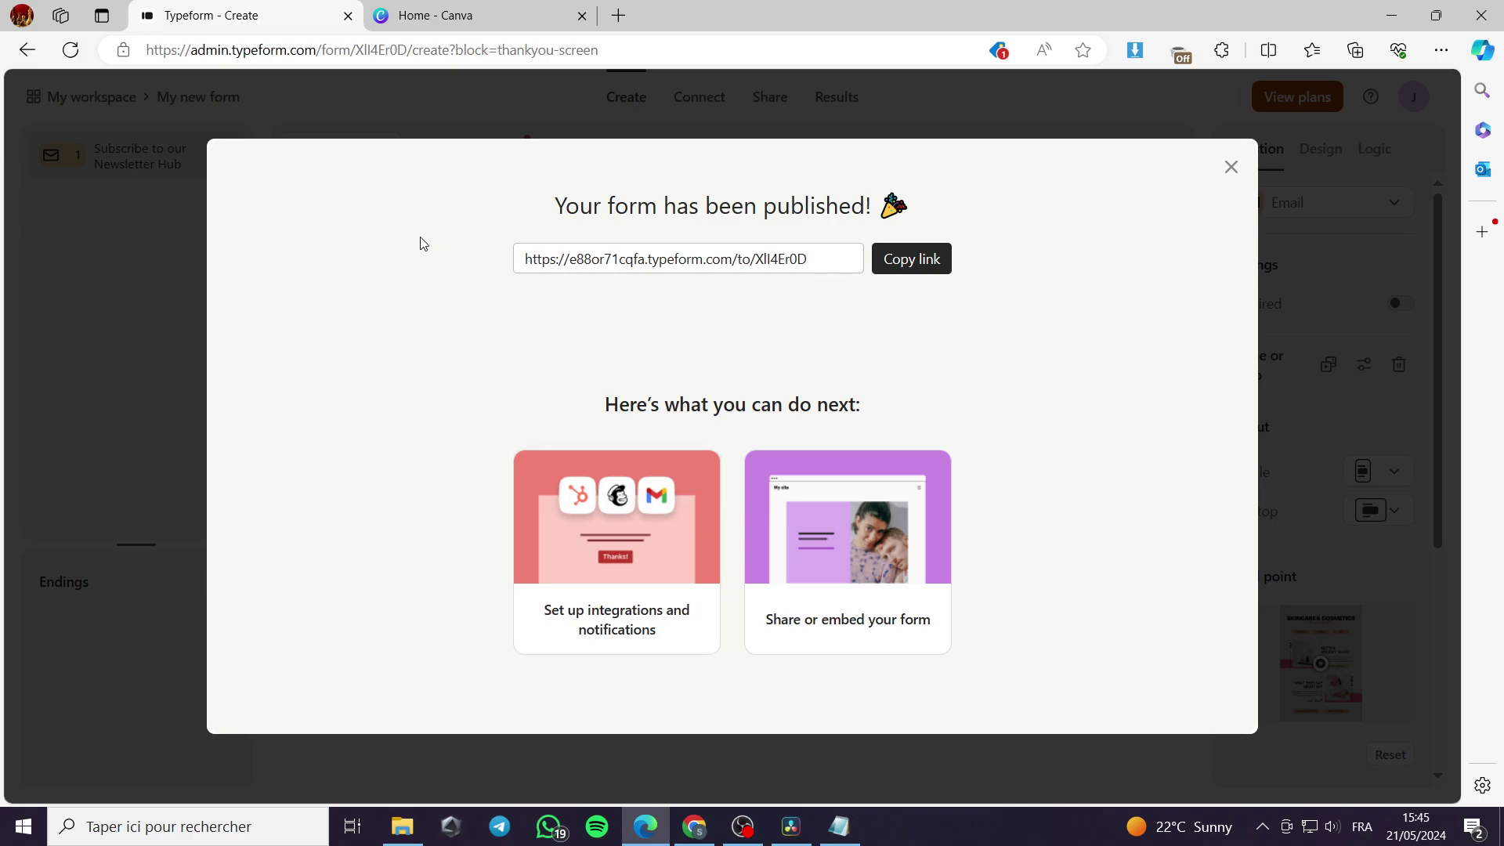
click(480, 24)
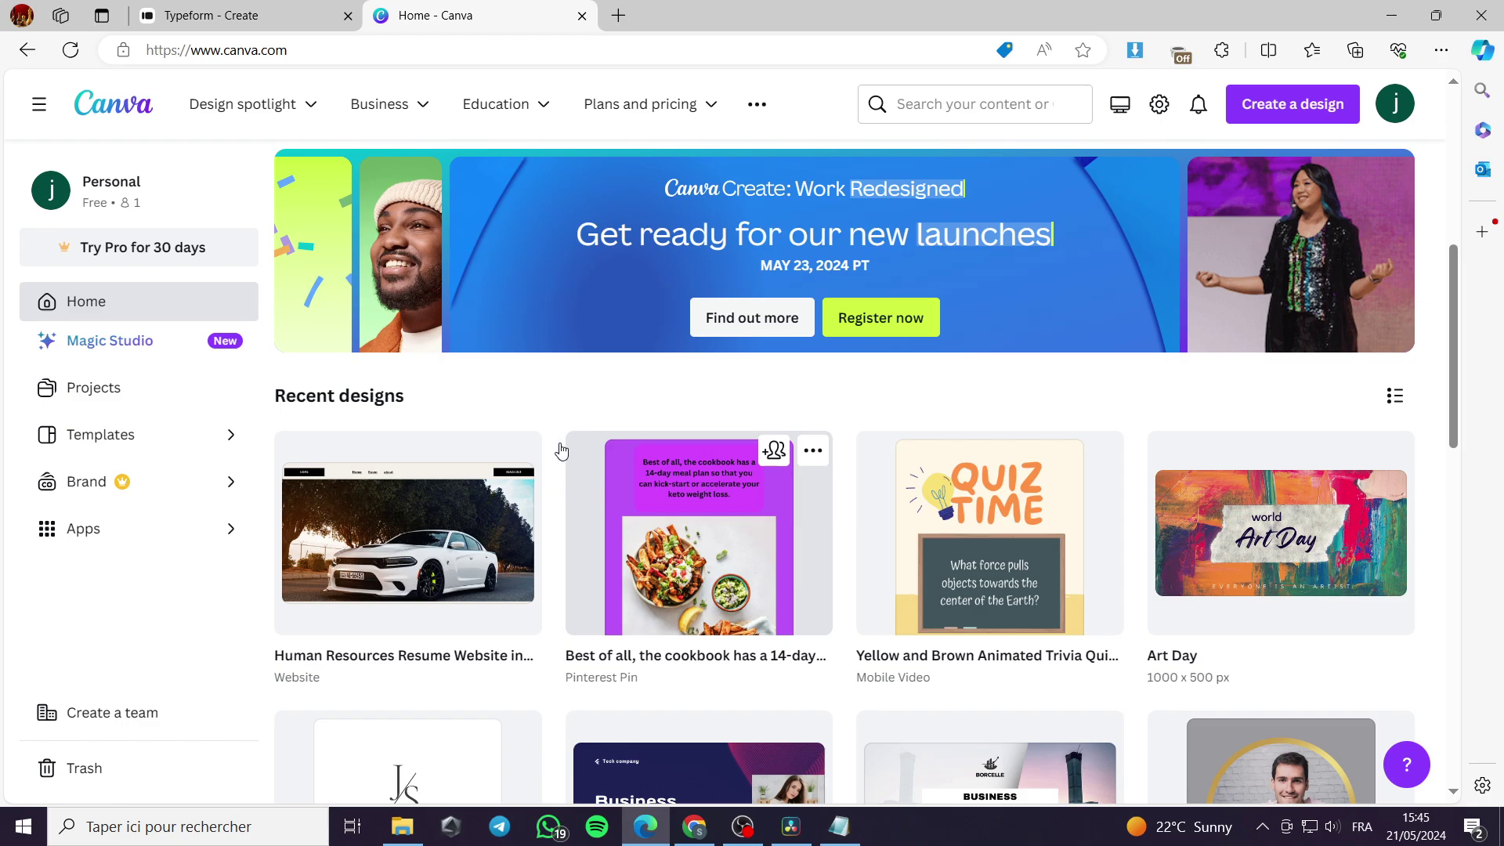
- Search 'website' in Create a design, then open the resume website from Recent designs
scroll(900, 438, up, 5)
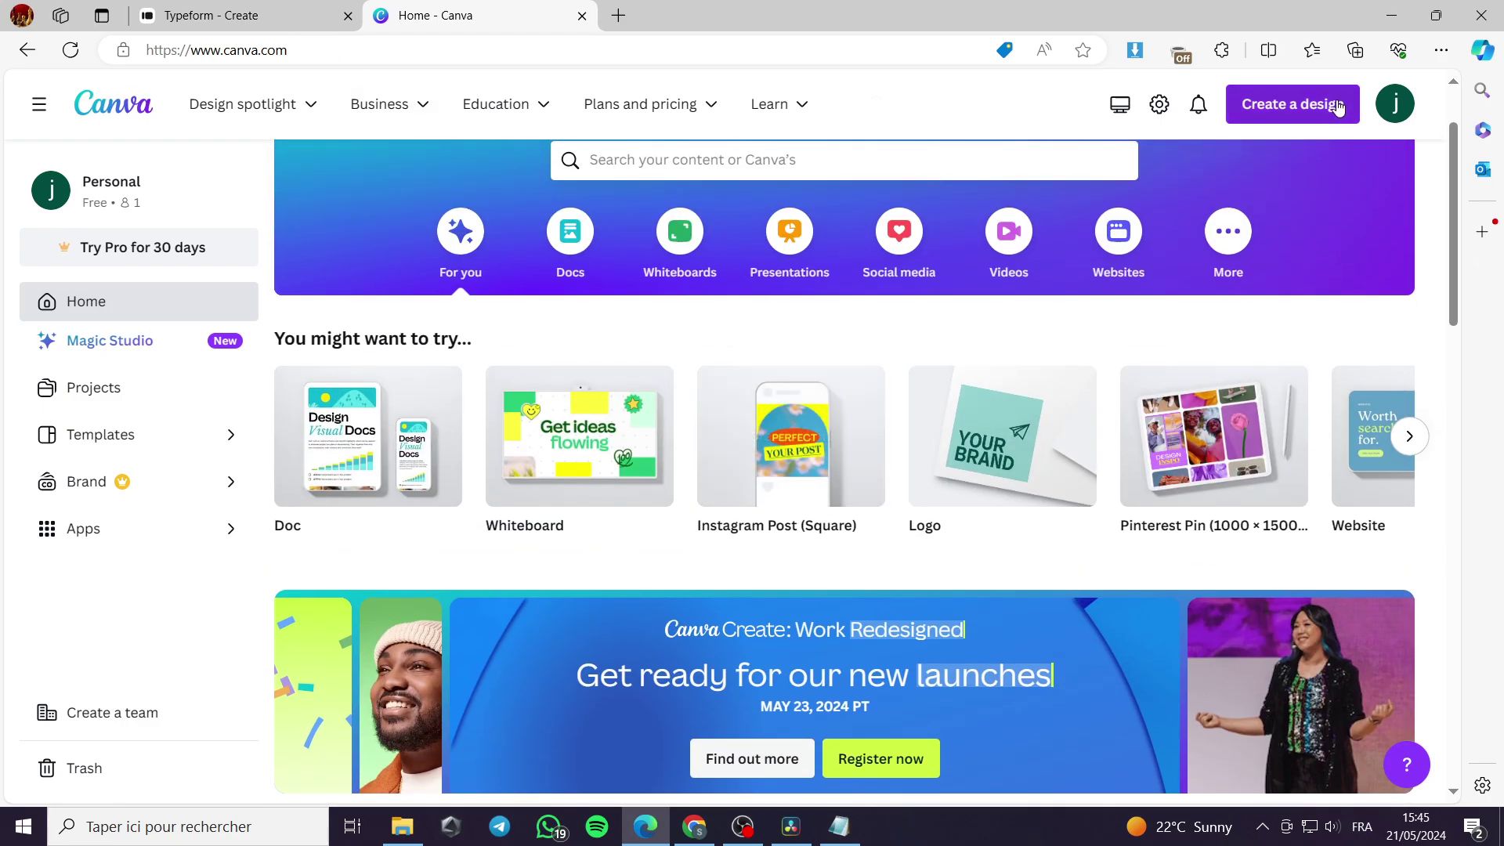
scroll(1278, 183, down, 5)
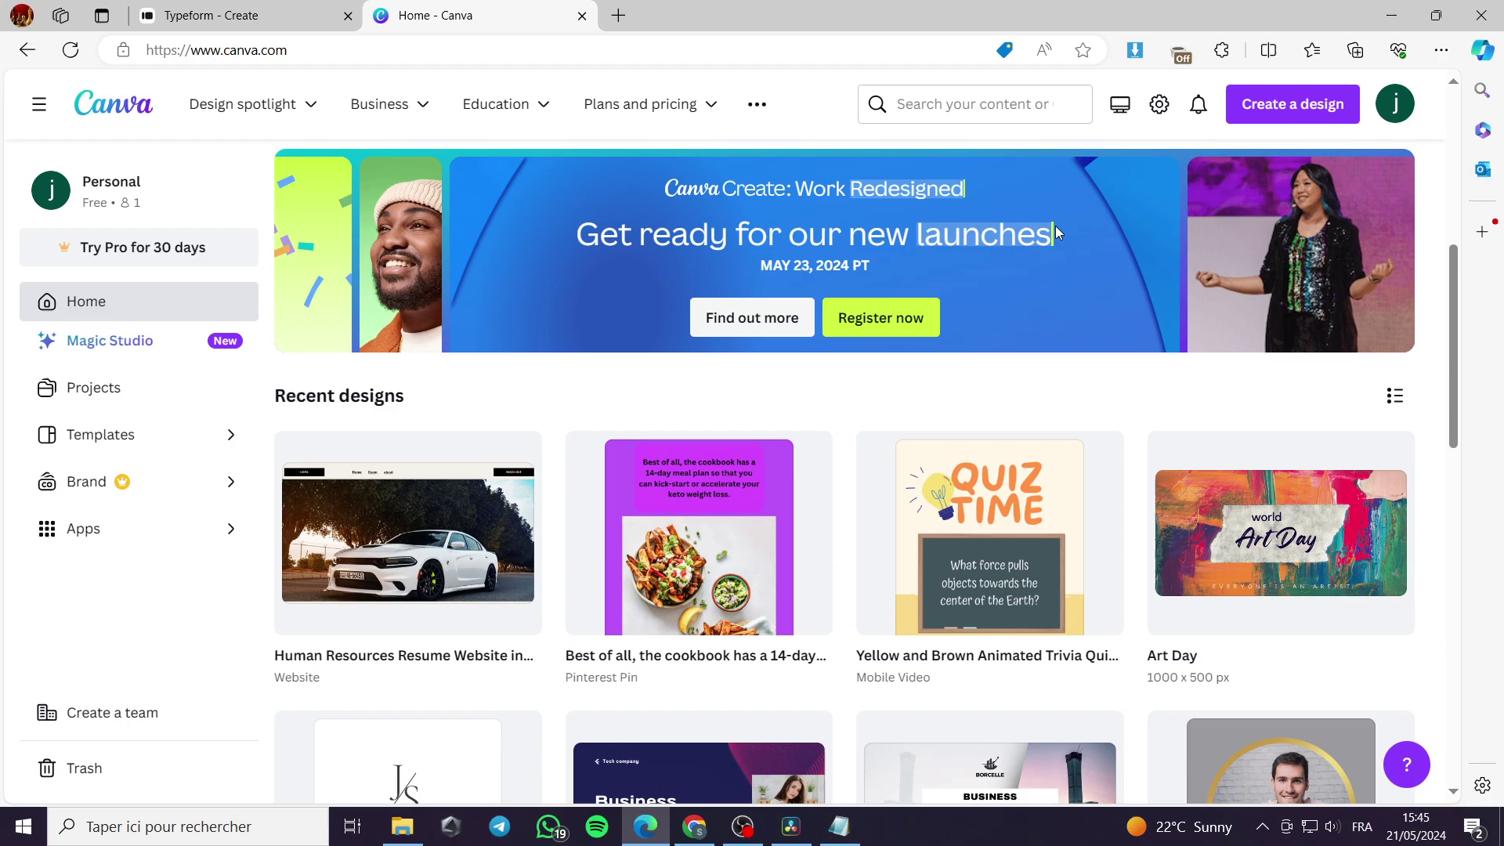
click(1269, 104)
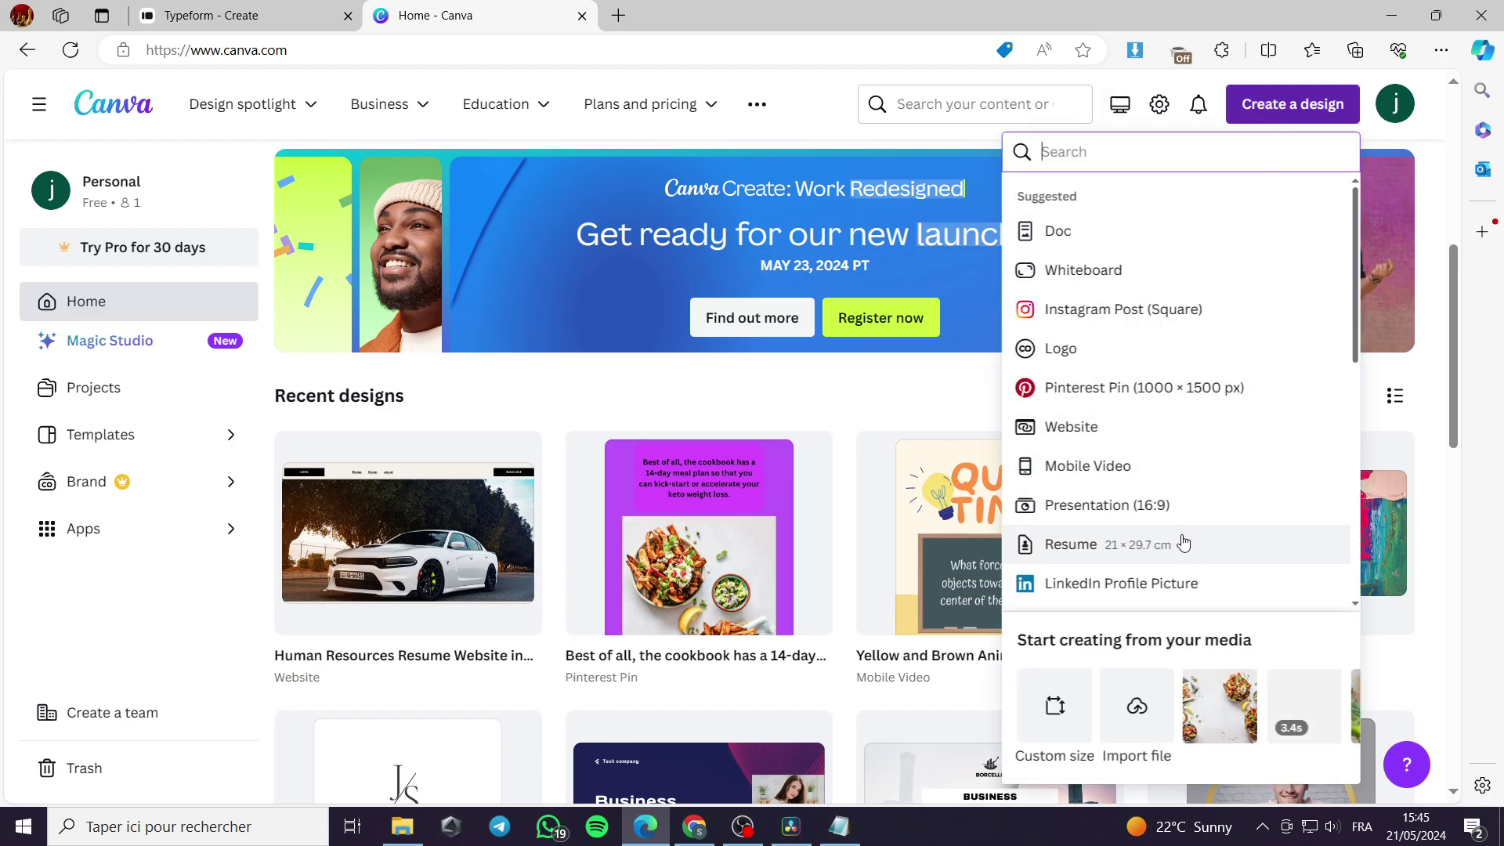
text(w)
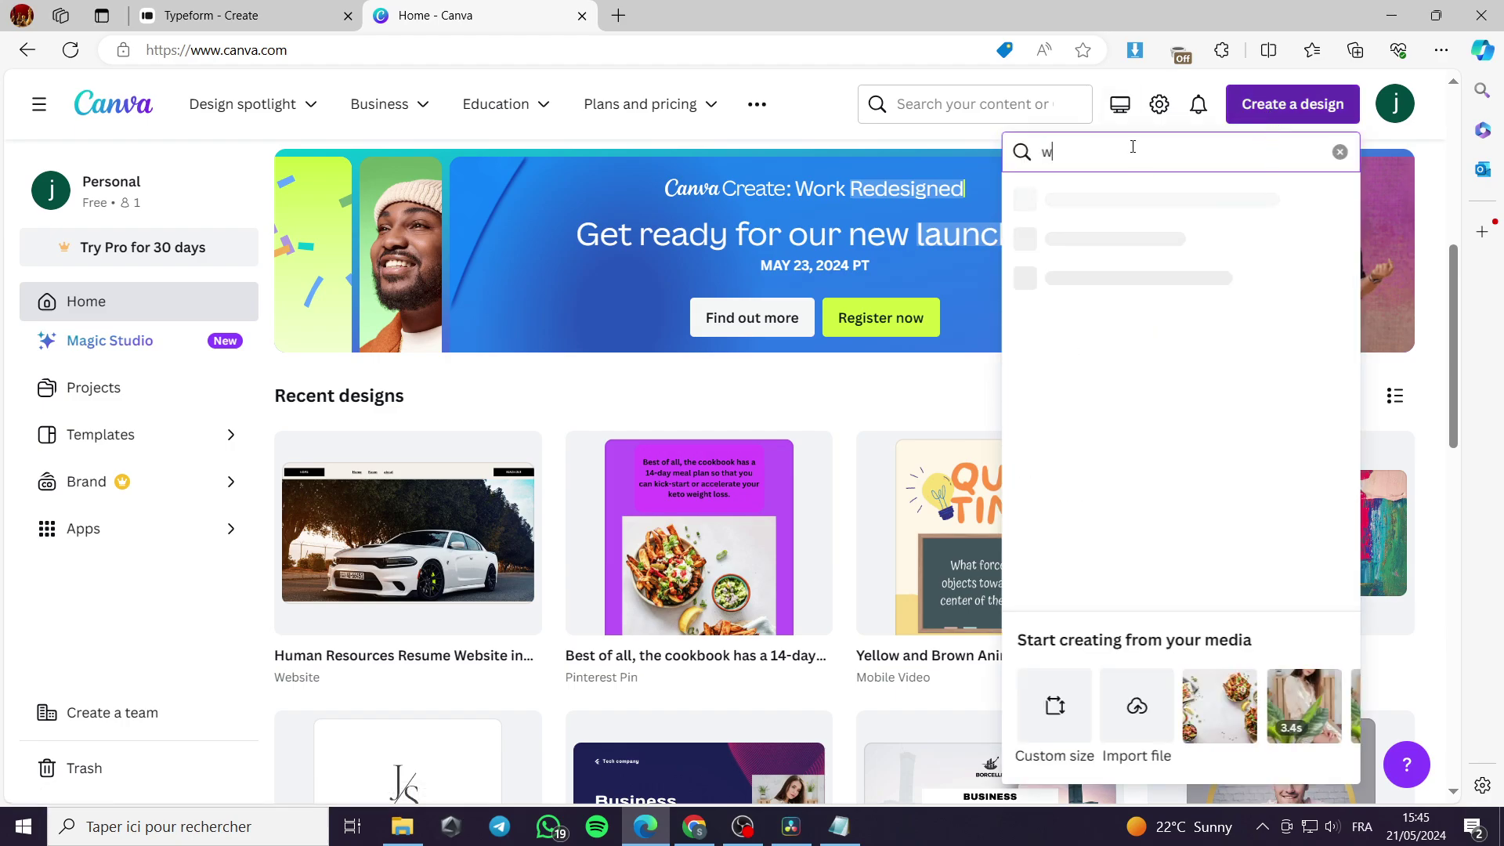
text(ebsite)
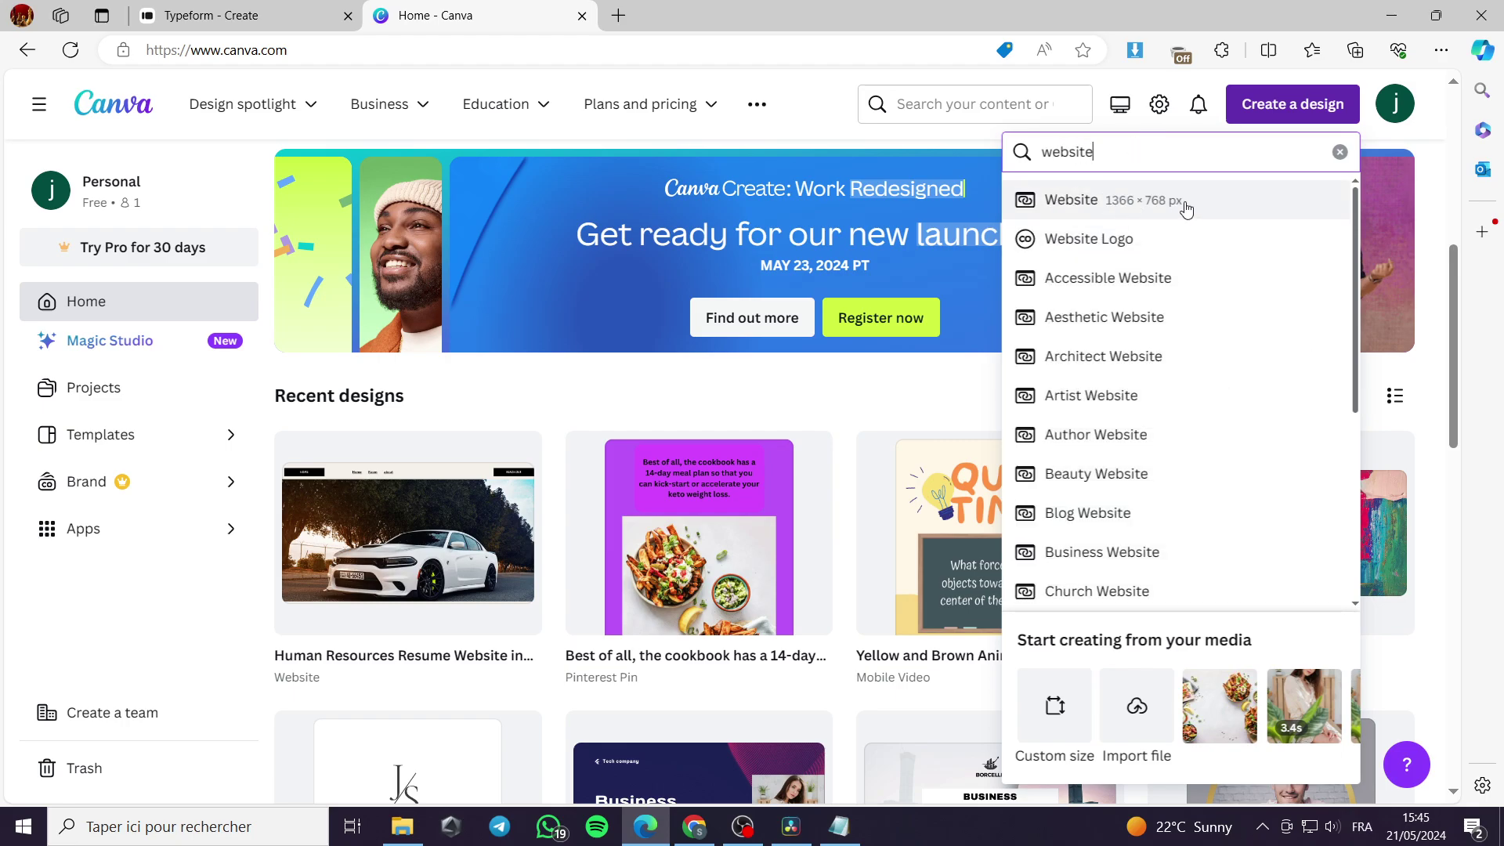
click(556, 384)
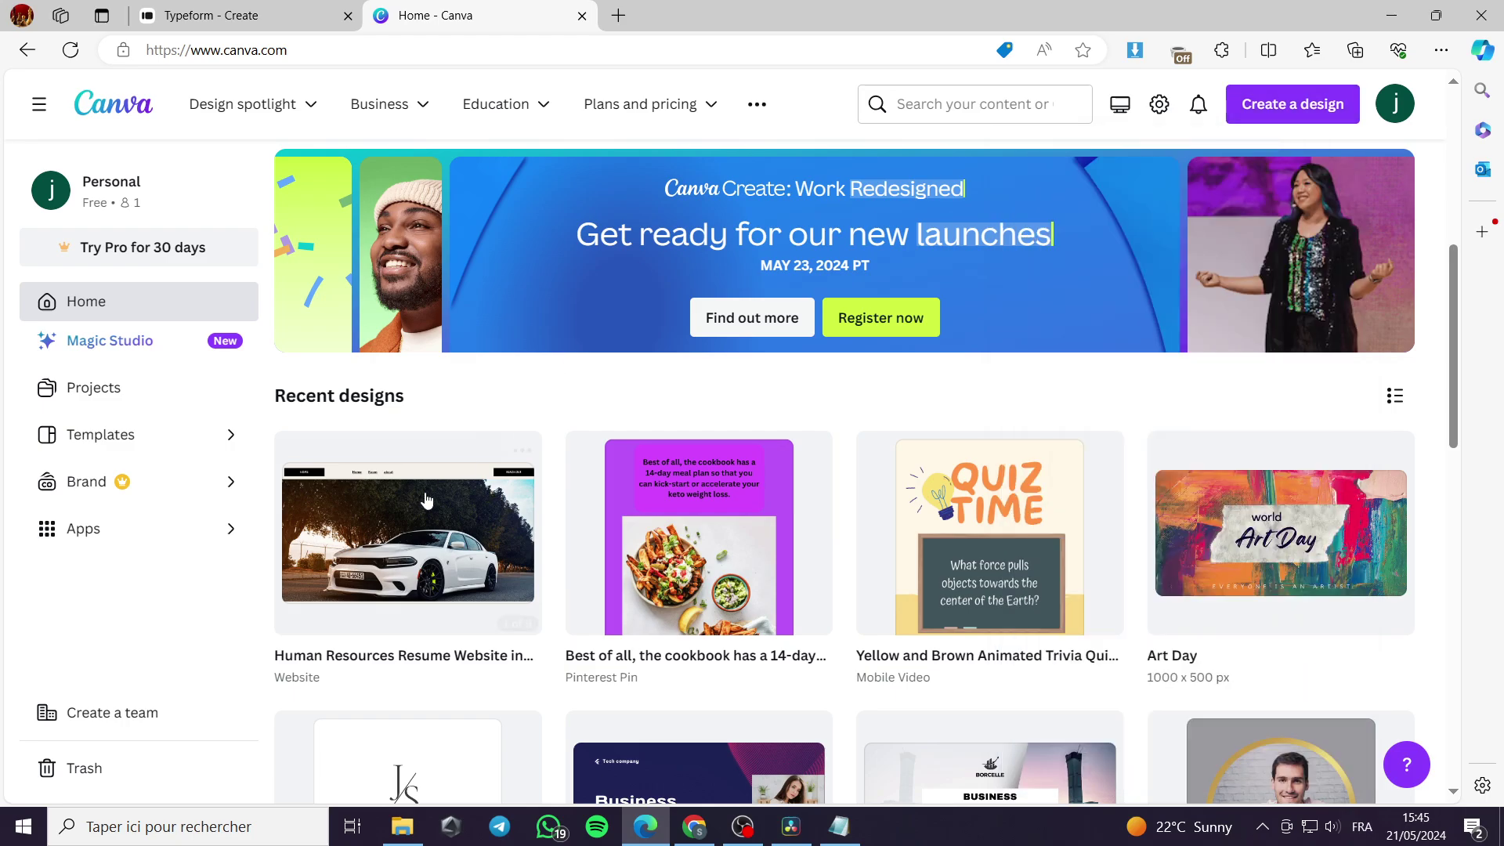
click(396, 584)
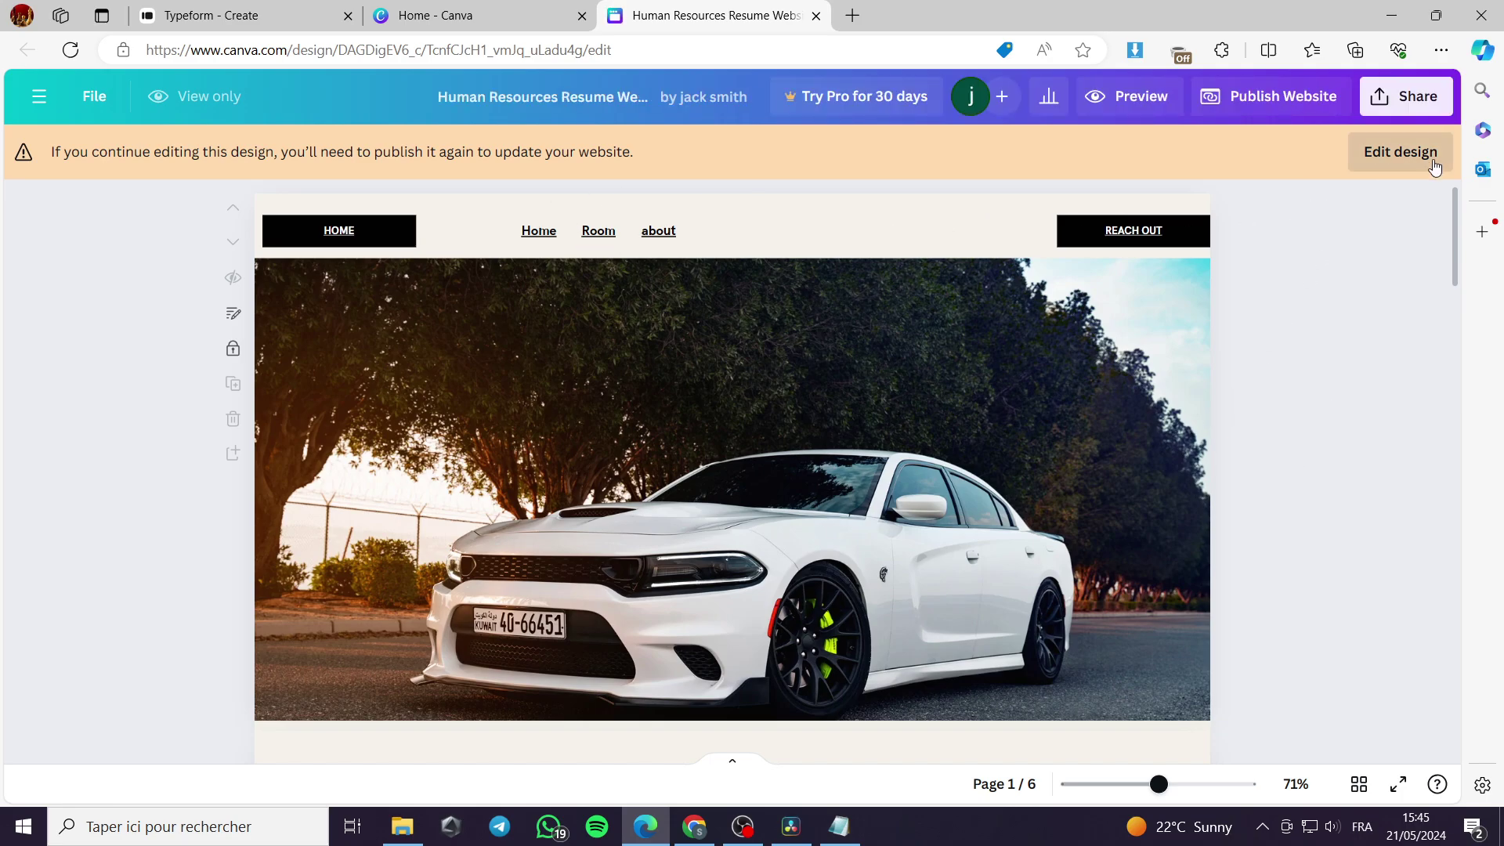
click(1401, 152)
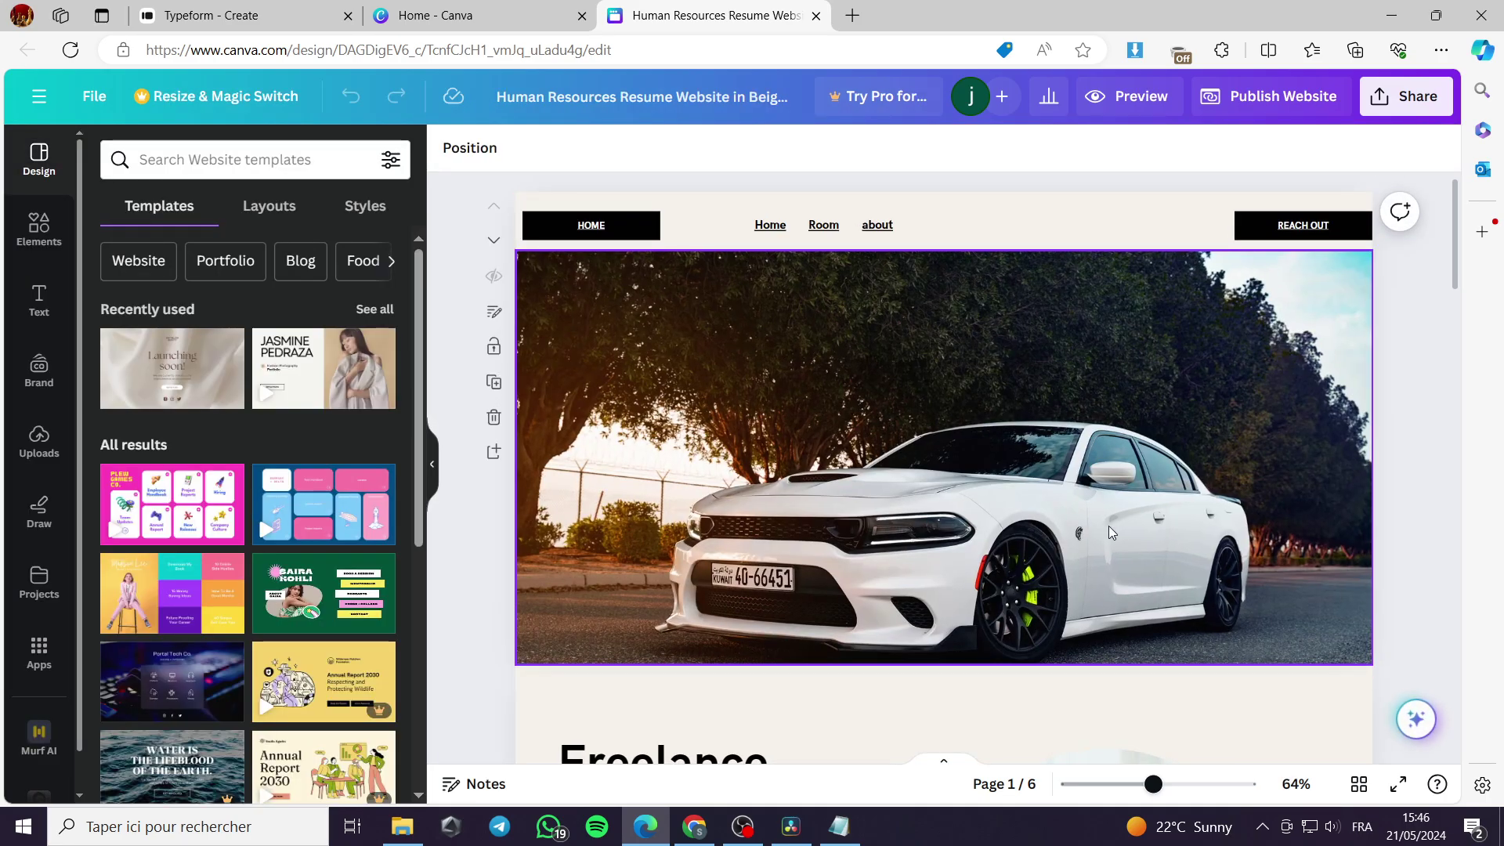
scroll(1108, 525, down, 10)
scroll(1116, 515, up, 1)
click(1116, 100)
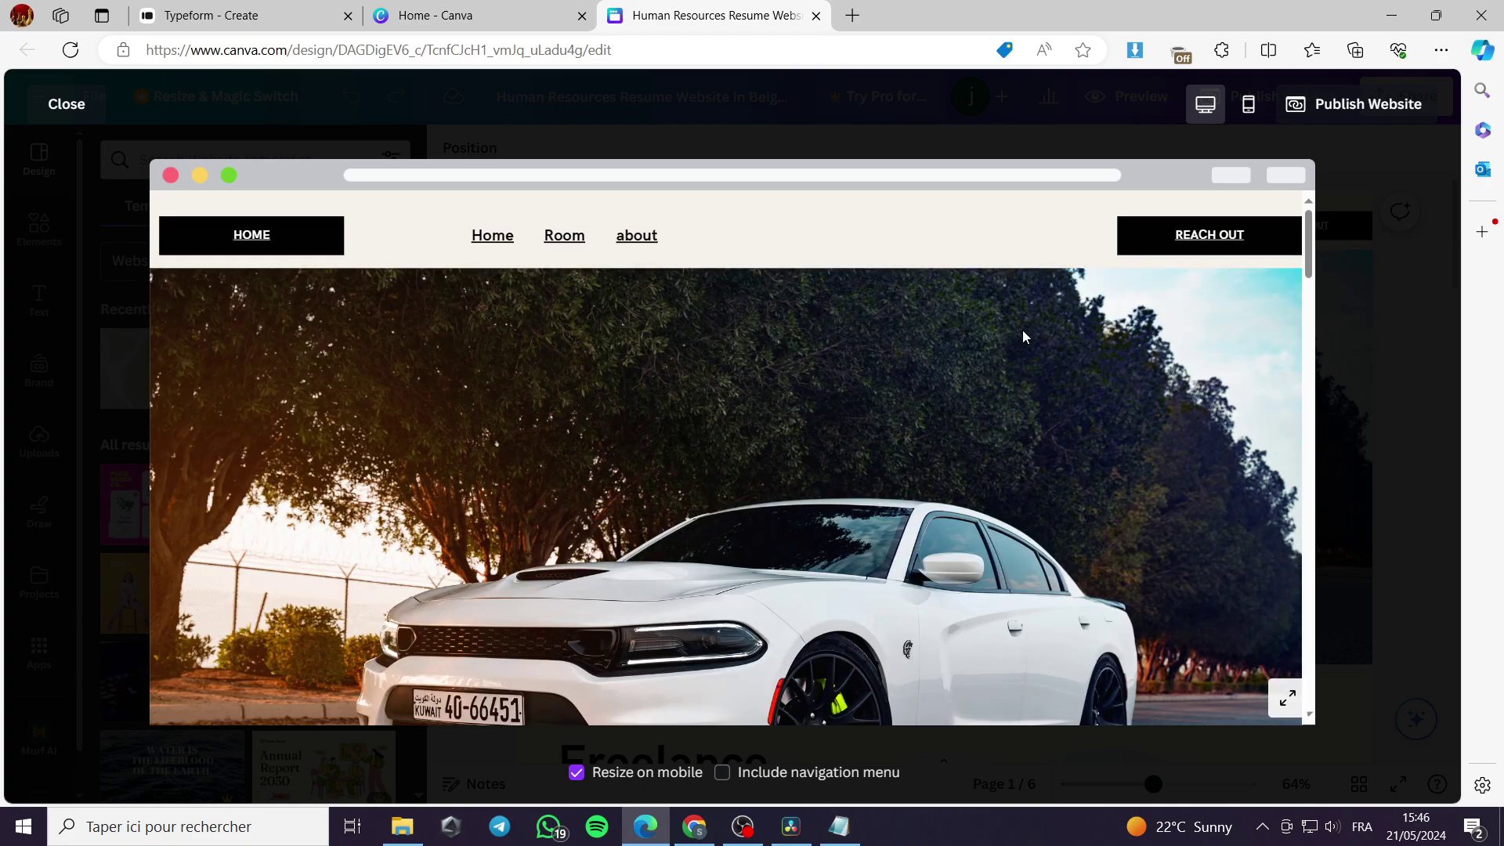
scroll(1022, 331, down, 10)
scroll(1074, 322, up, 4)
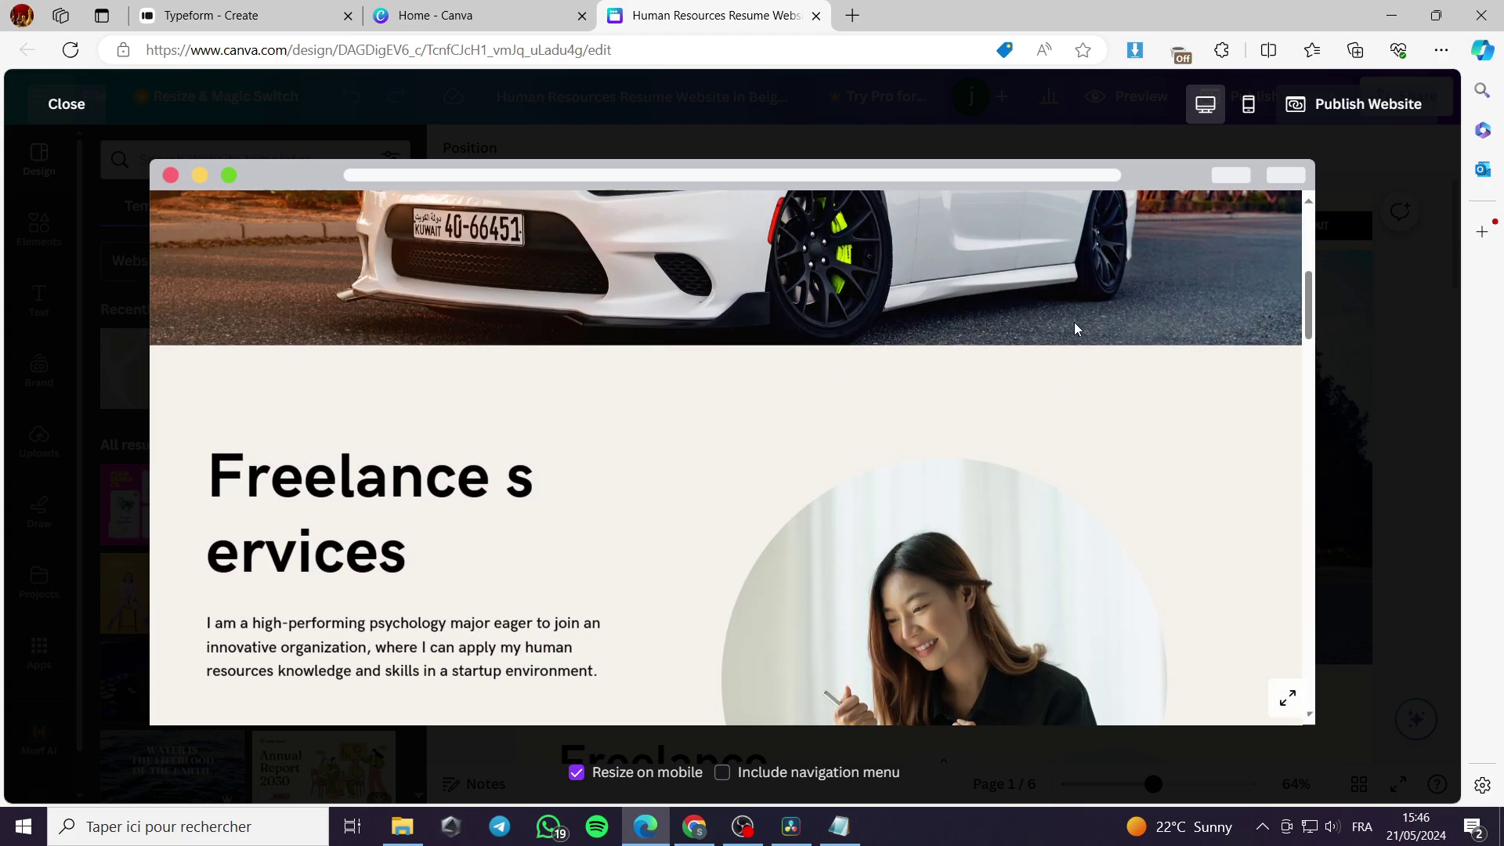
scroll(1074, 322, down, 10)
scroll(1064, 304, up, 3)
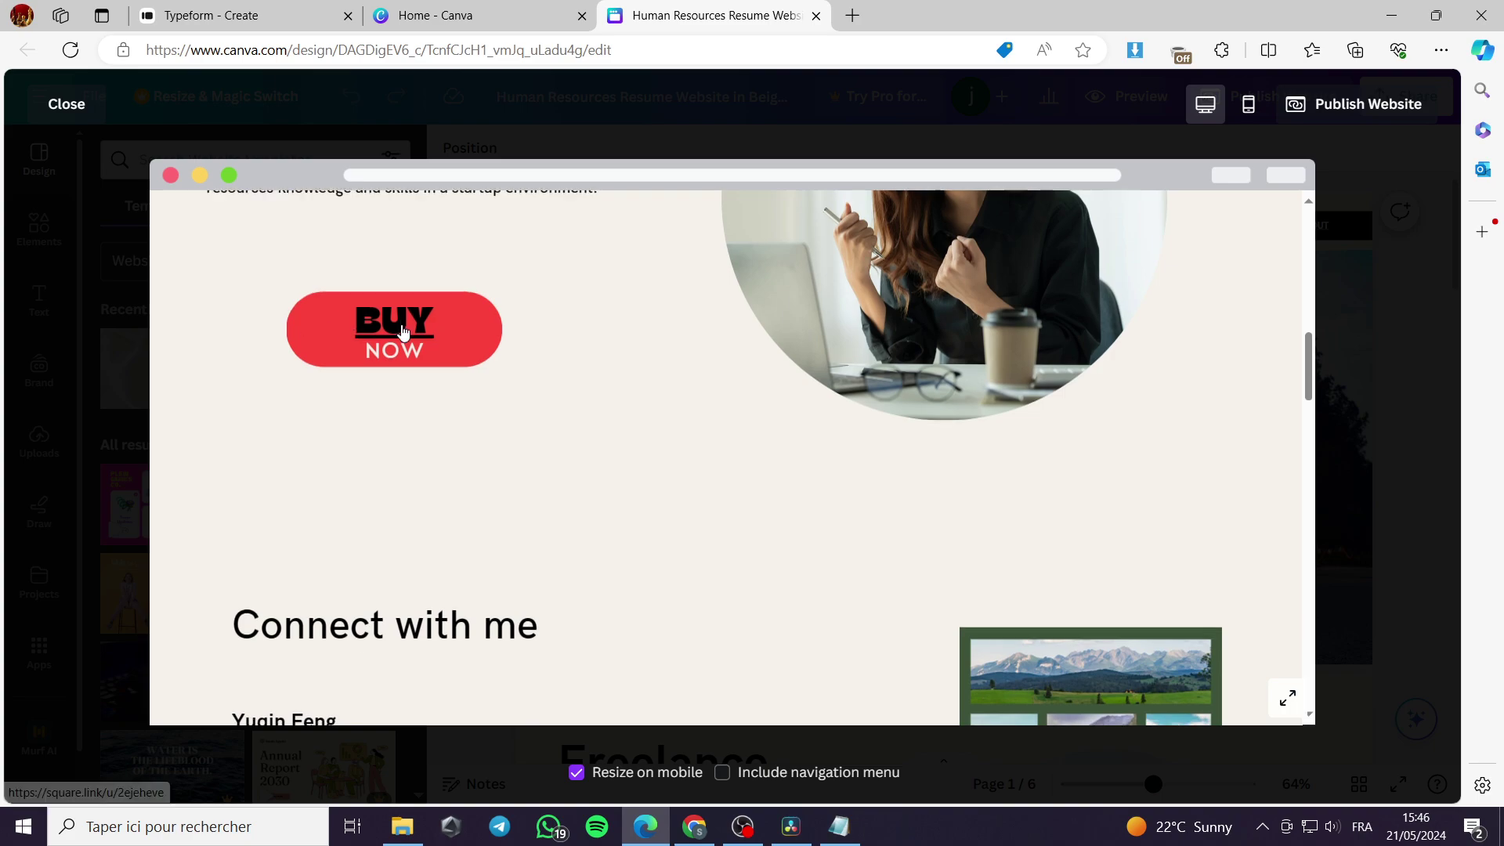
scroll(943, 293, down, 8)
scroll(497, 395, down, 10)
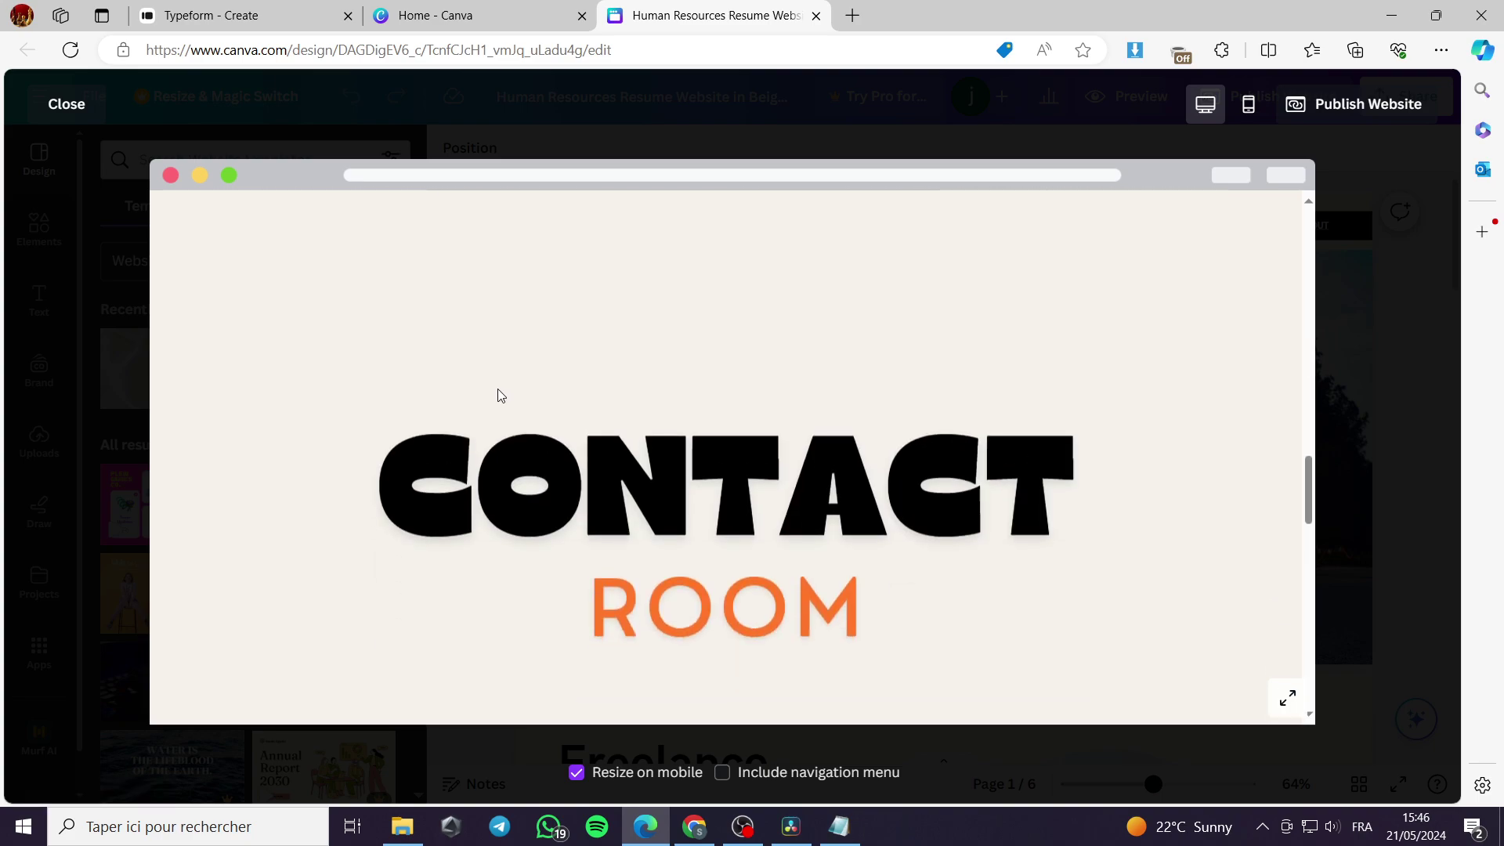
scroll(588, 383, up, 5)
scroll(782, 359, down, 3)
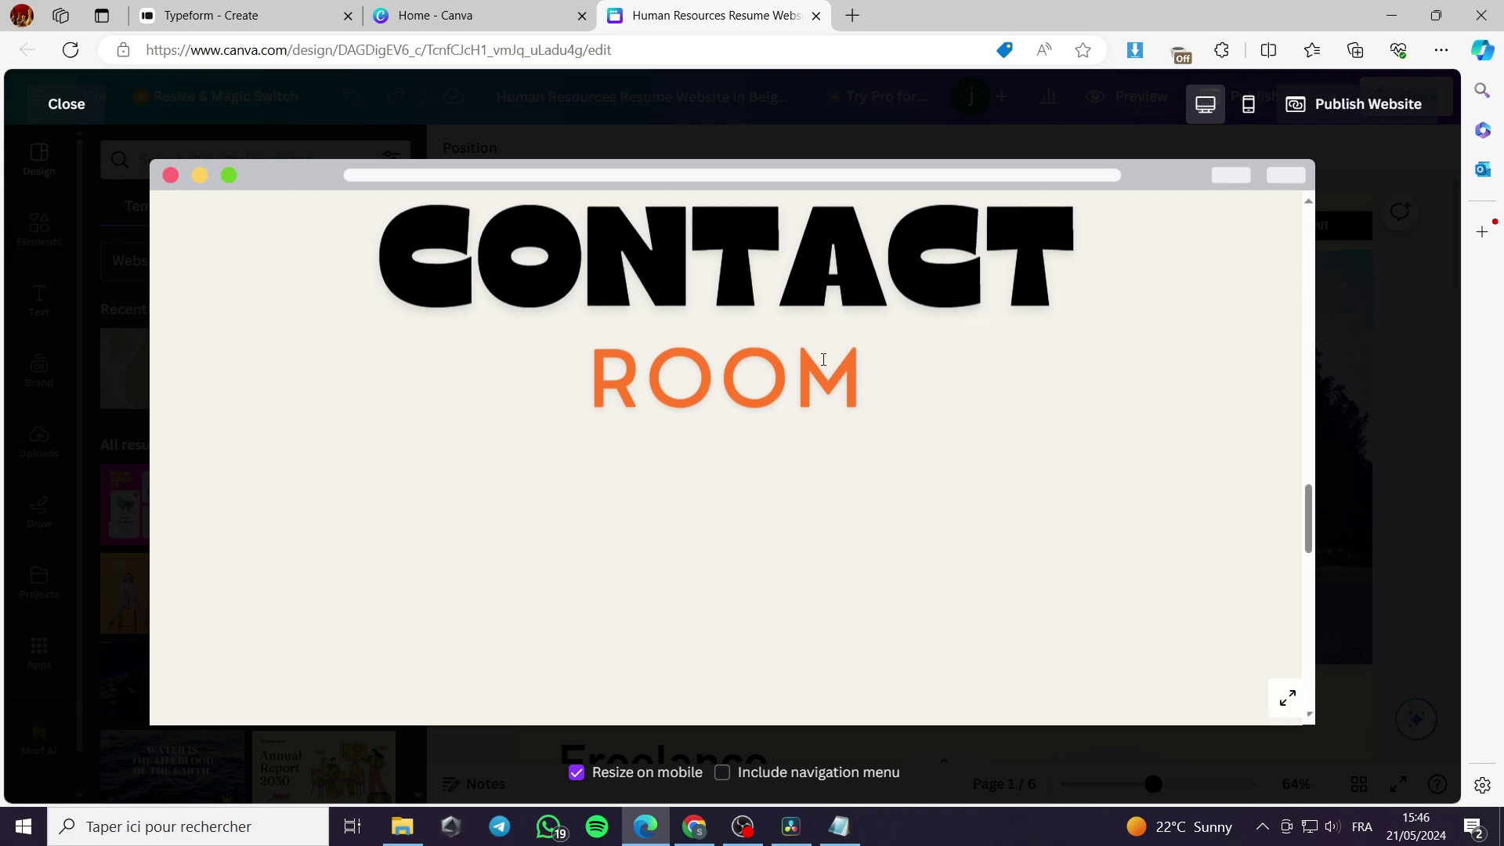
scroll(862, 352, down, 5)
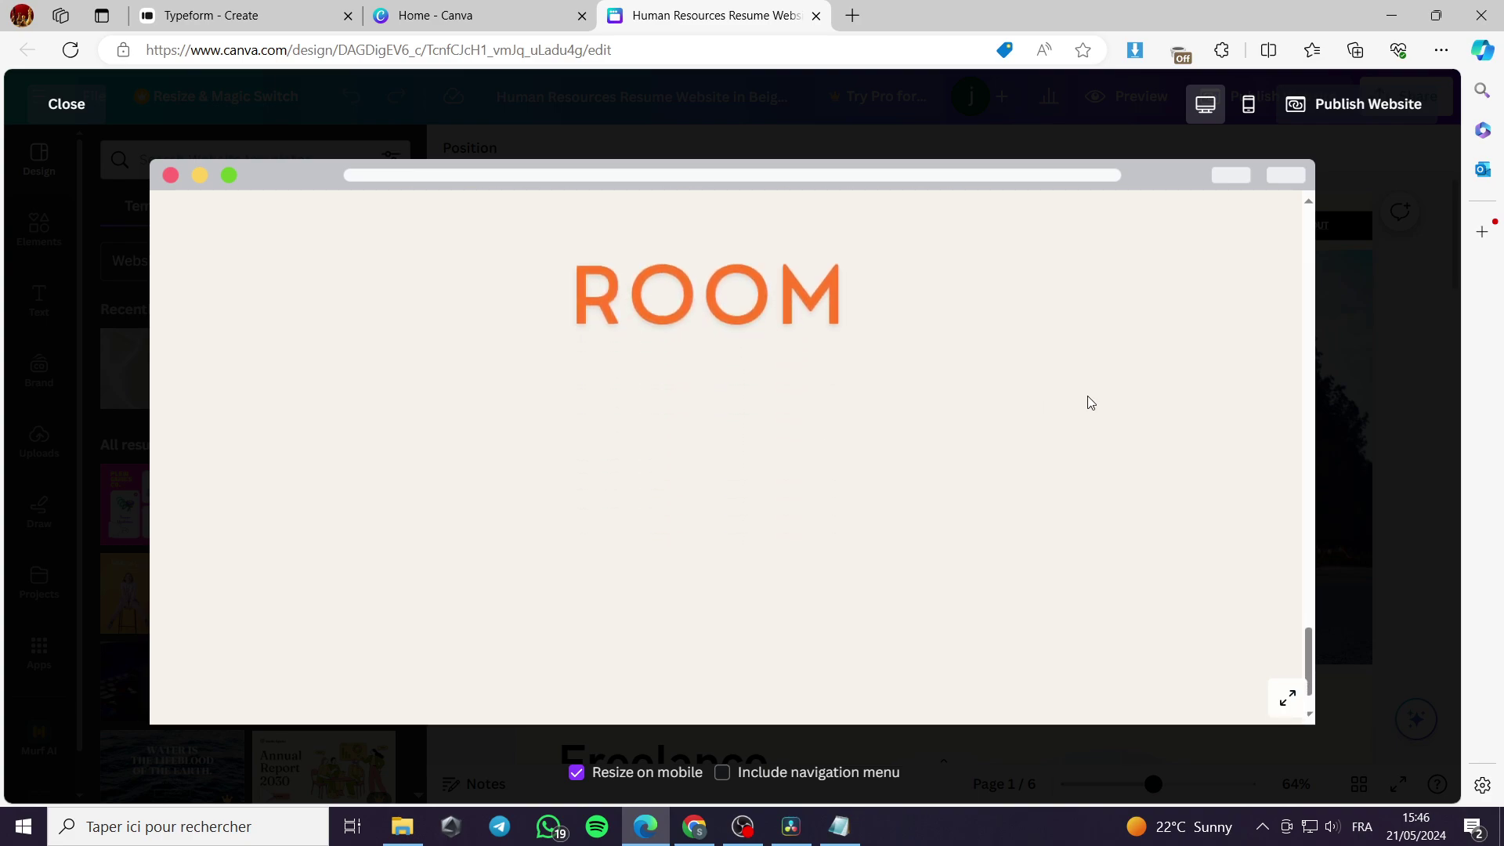
scroll(1069, 403, up, 5)
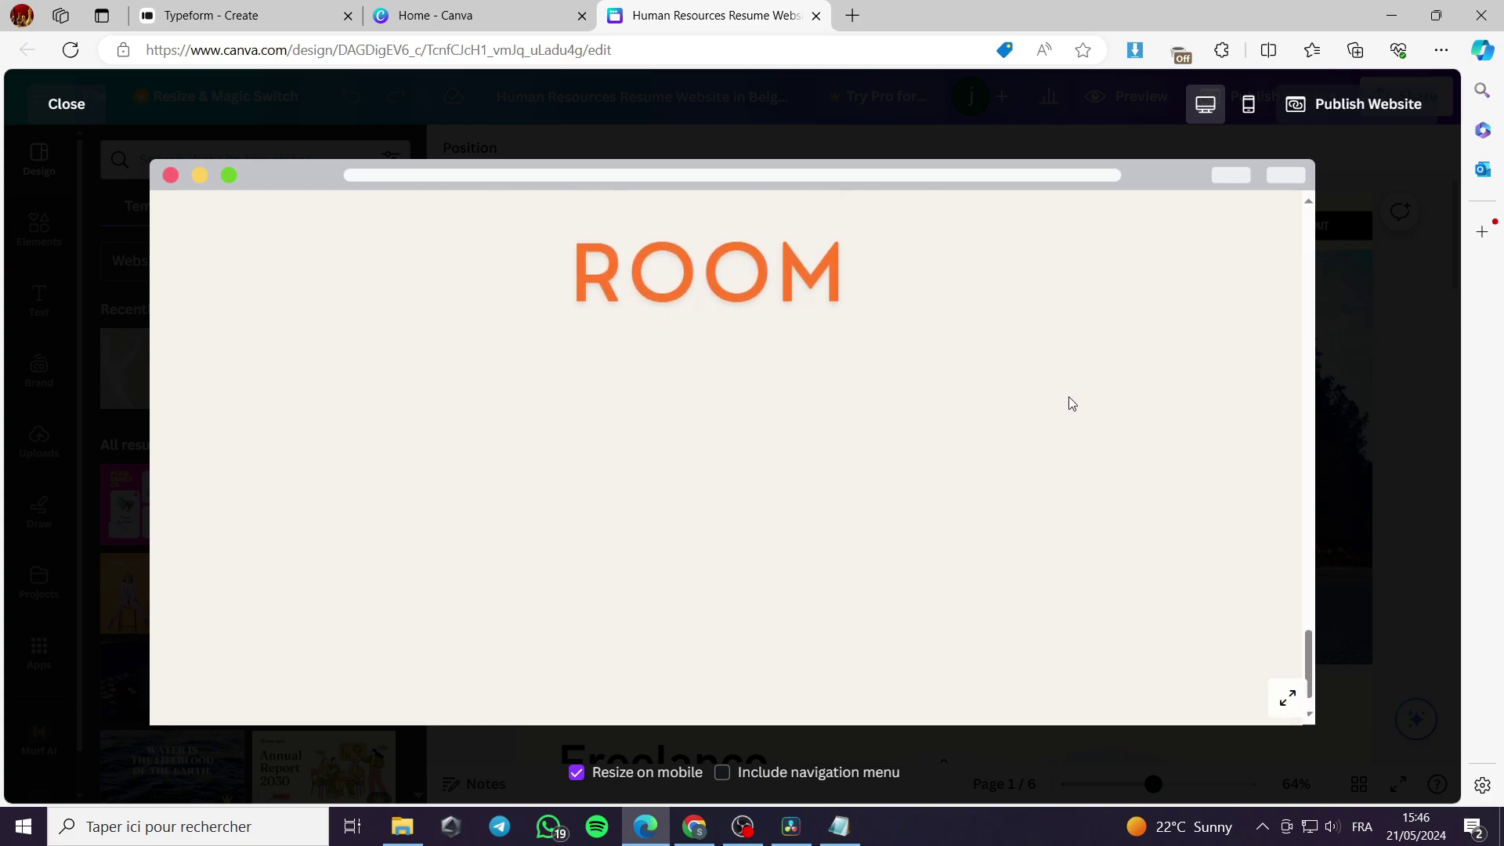
click(1249, 103)
scroll(765, 520, up, 10)
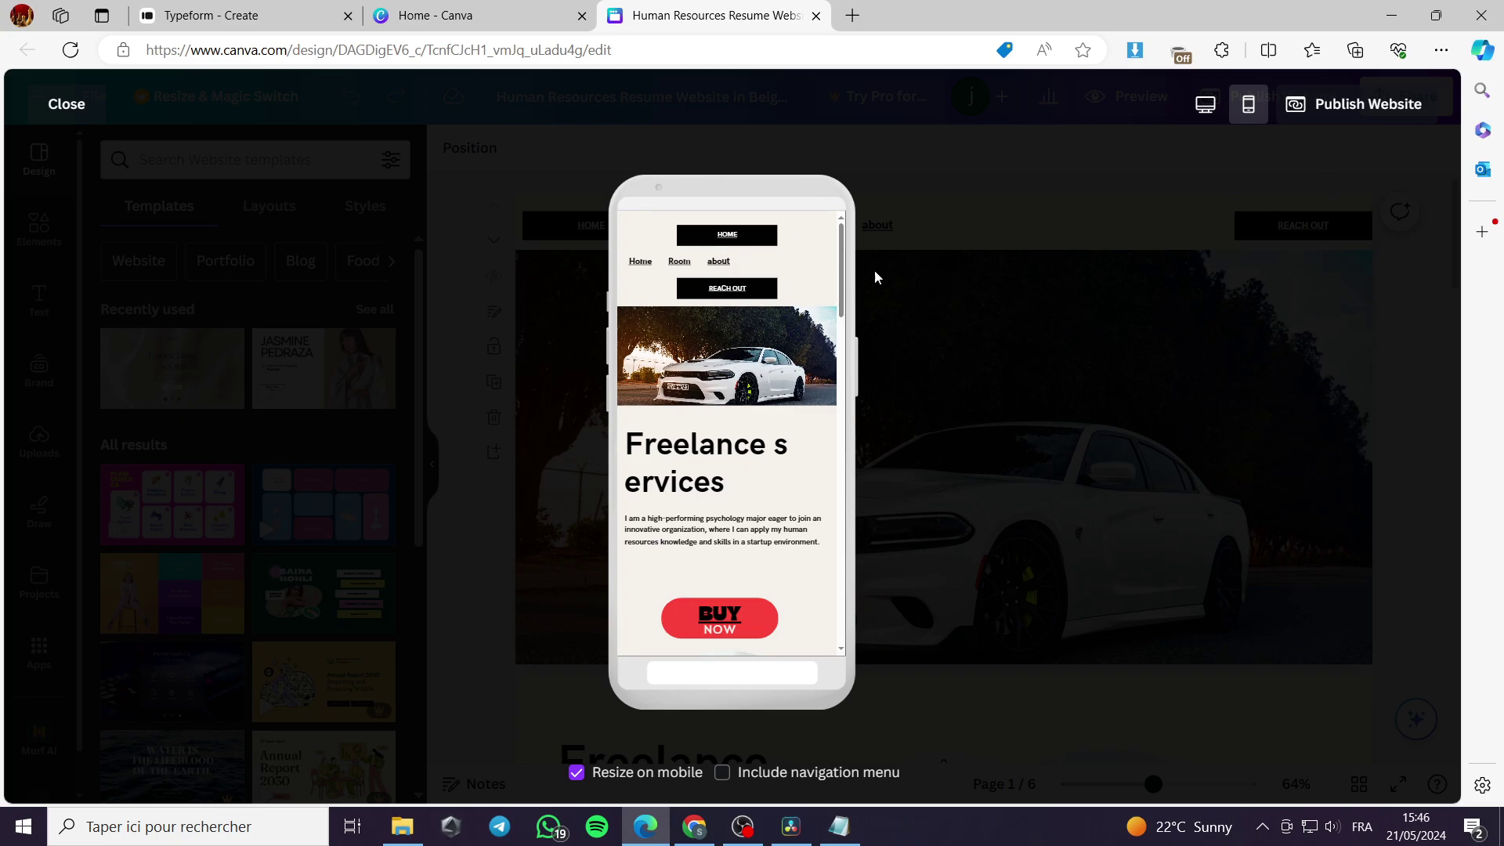
click(50, 107)
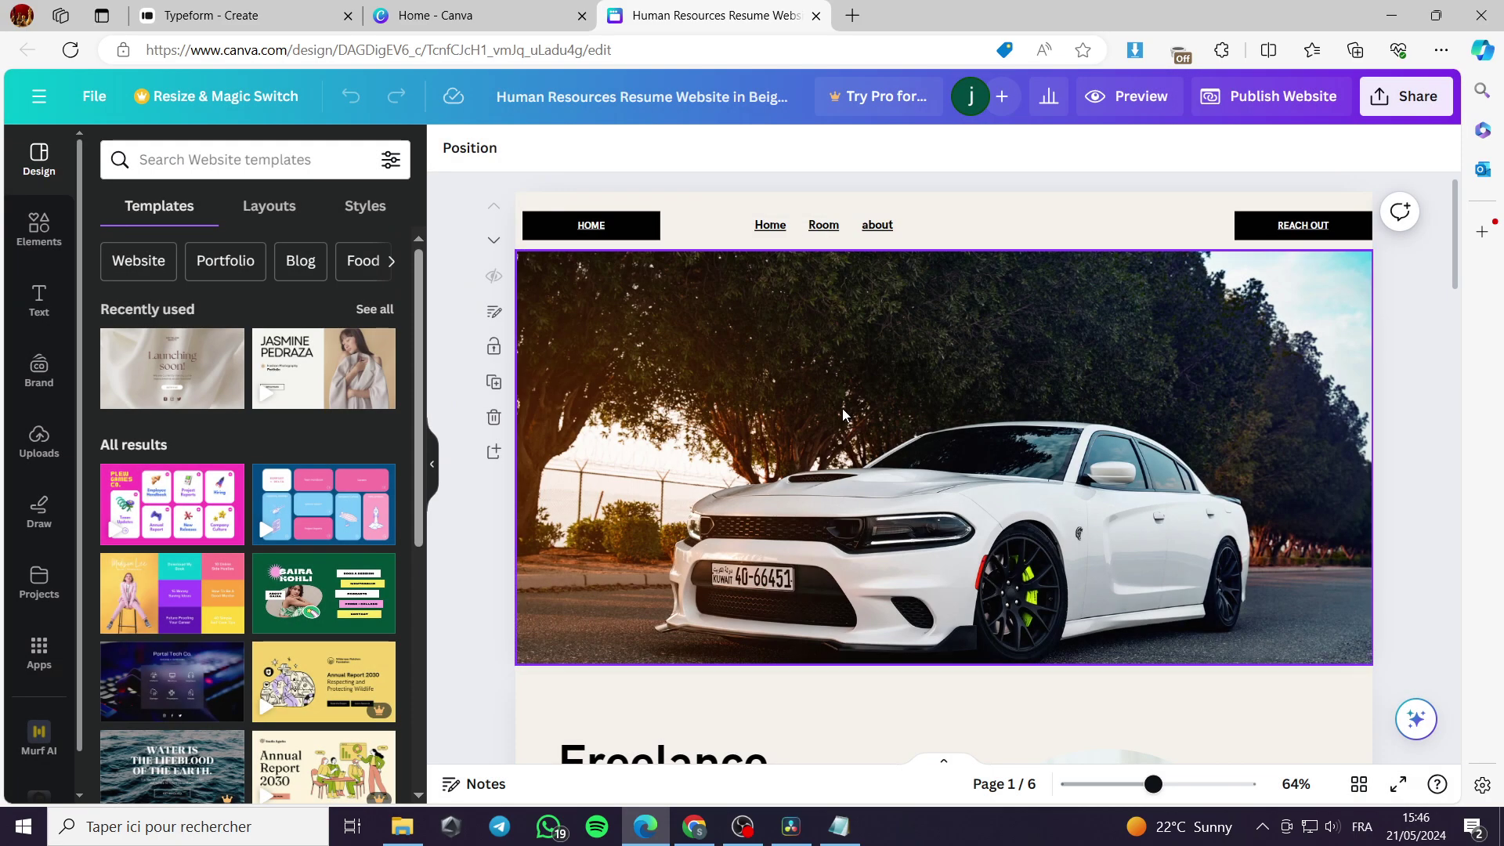
- Add a blank seventh page and paste the Typeform form link onto it as an embed
scroll(1291, 350, down, 10)
scroll(1277, 327, down, 20)
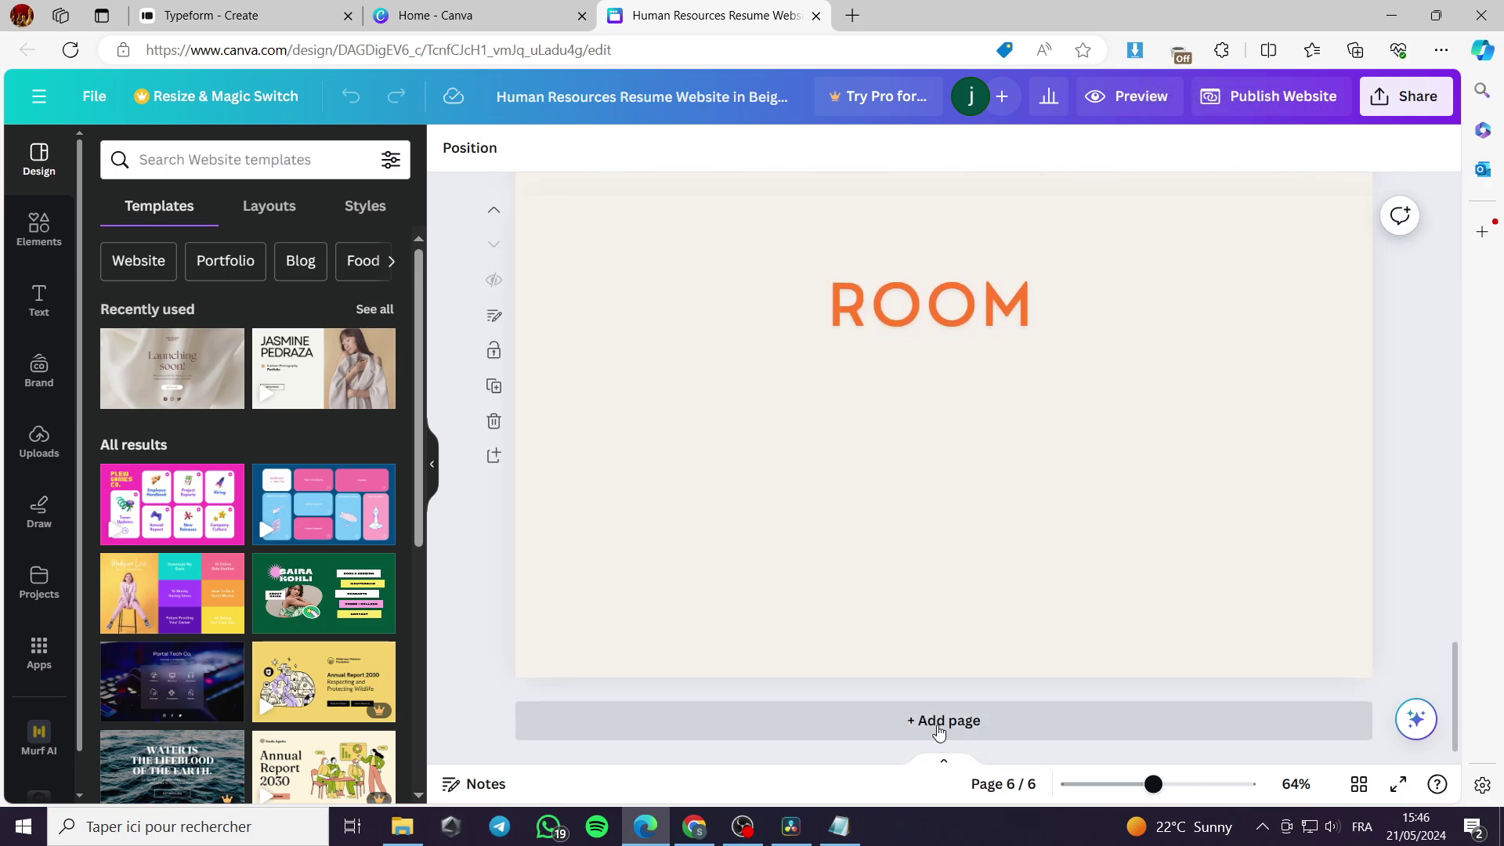
click(939, 729)
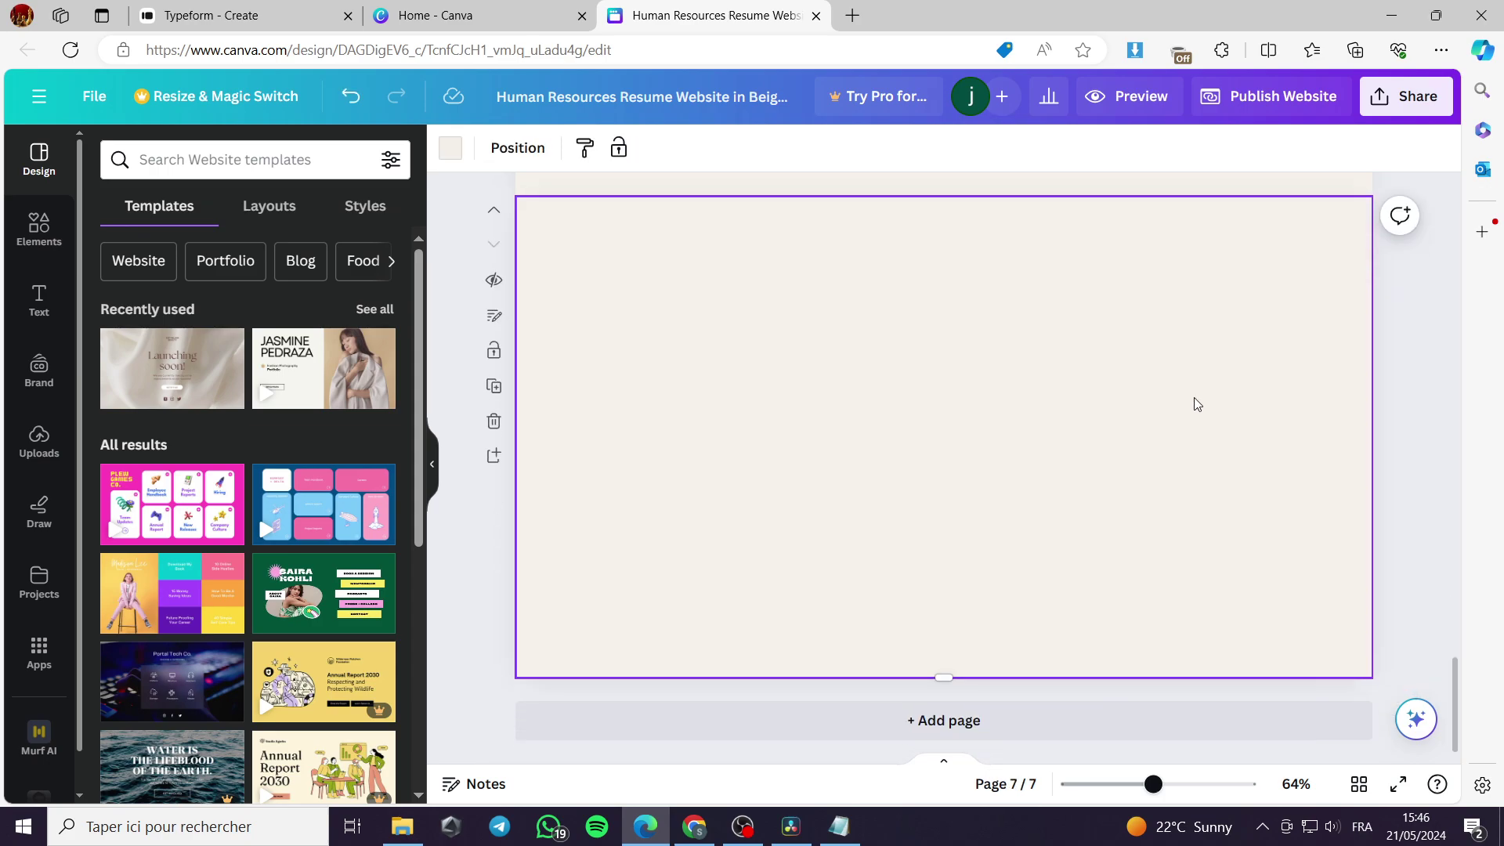
right_click(841, 356)
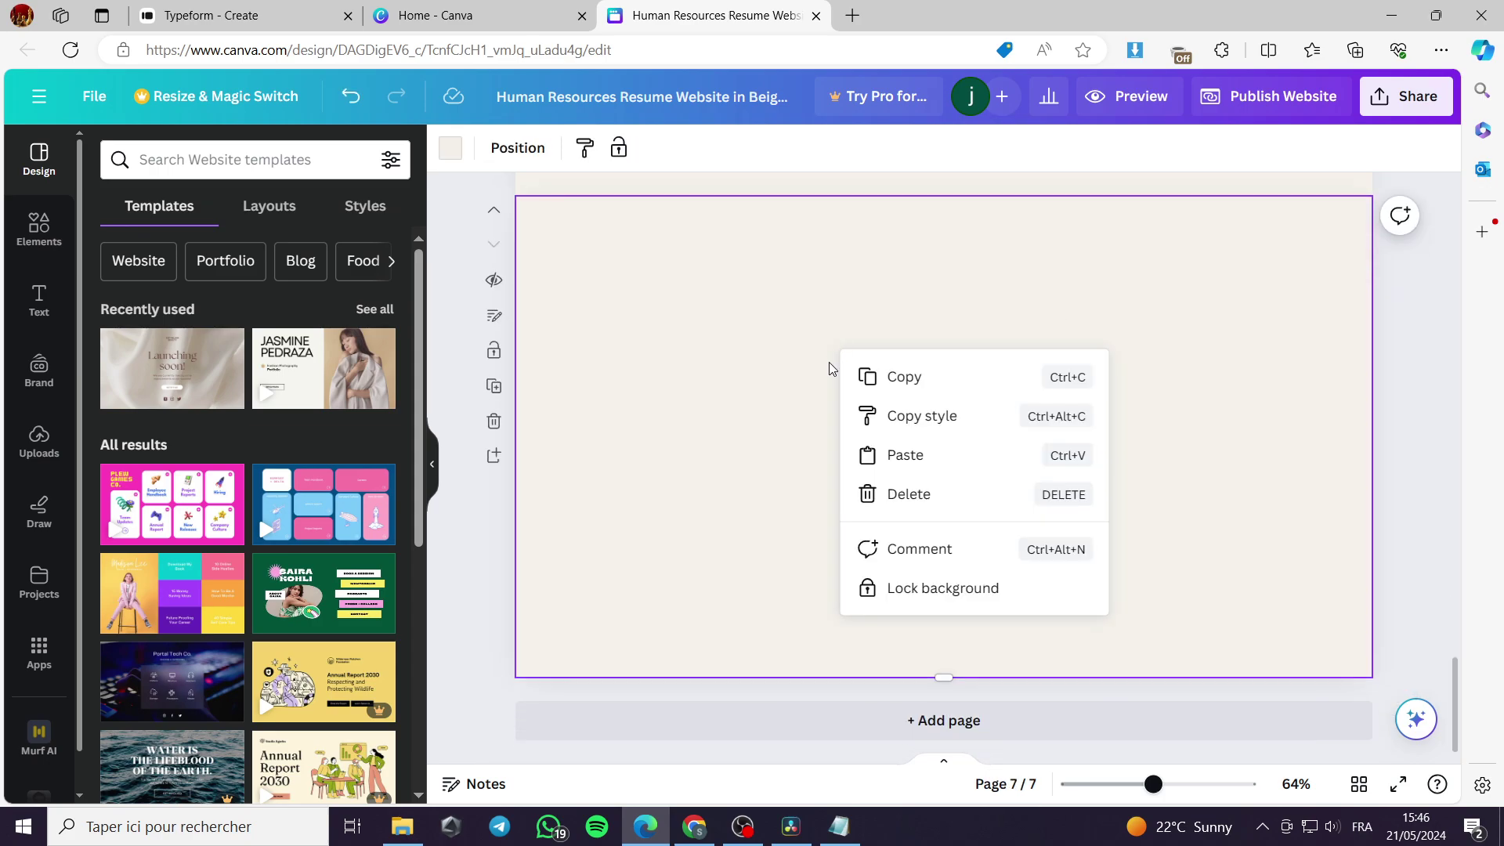
click(313, 15)
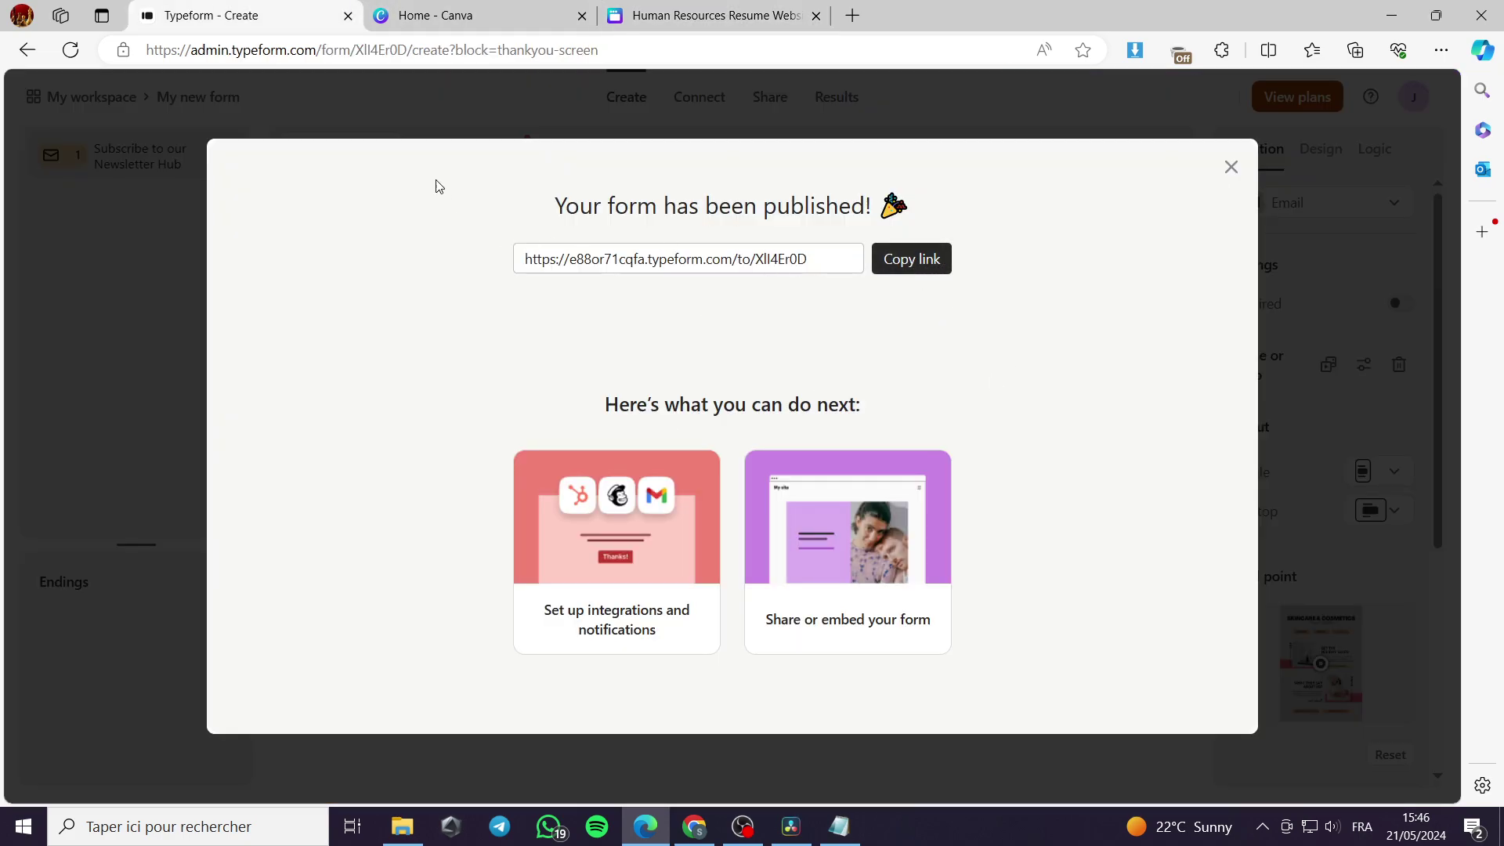
click(717, 15)
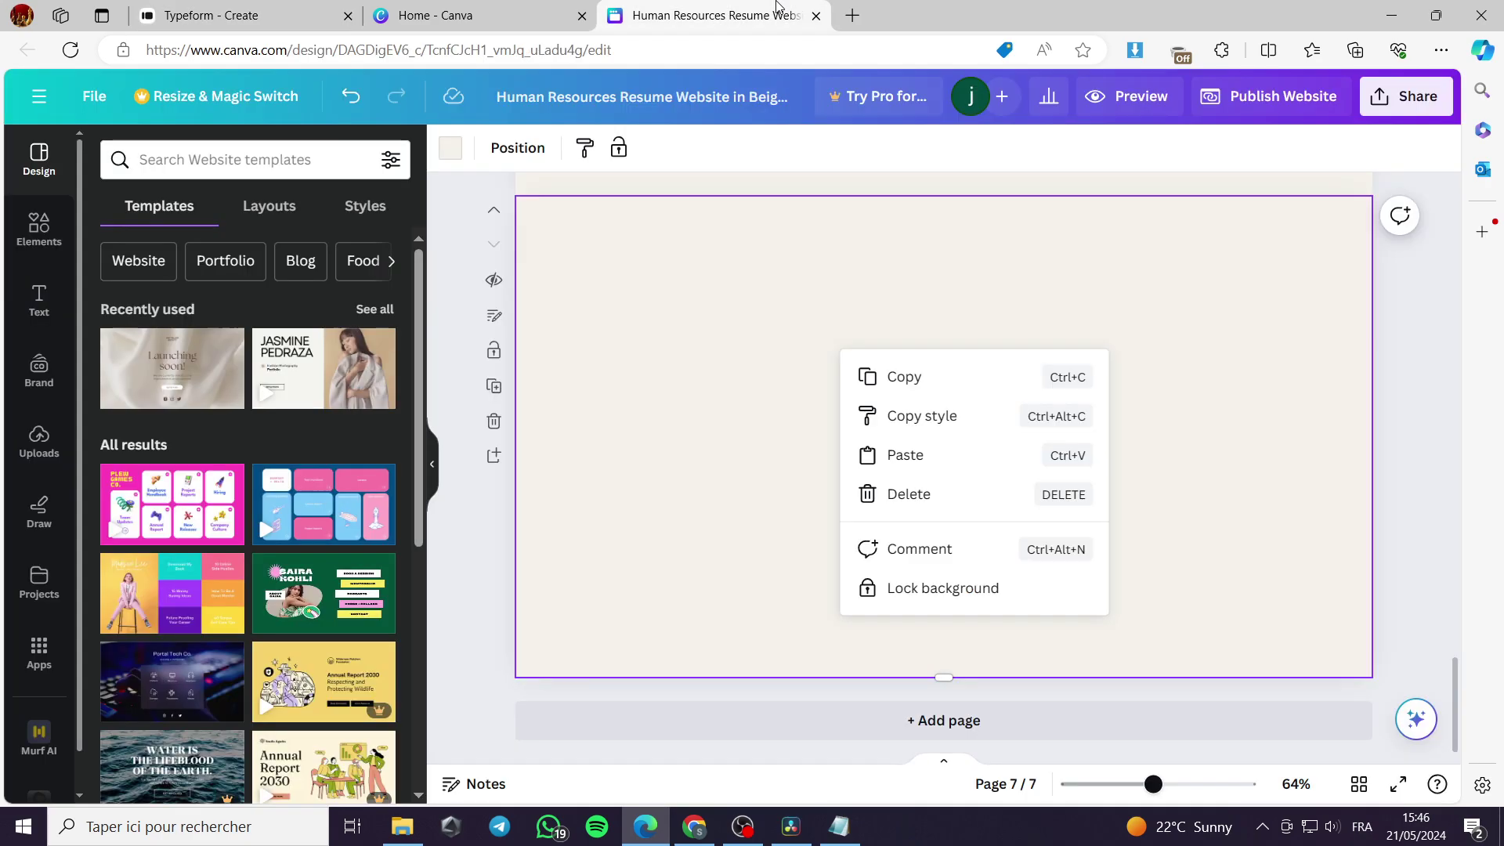
click(924, 456)
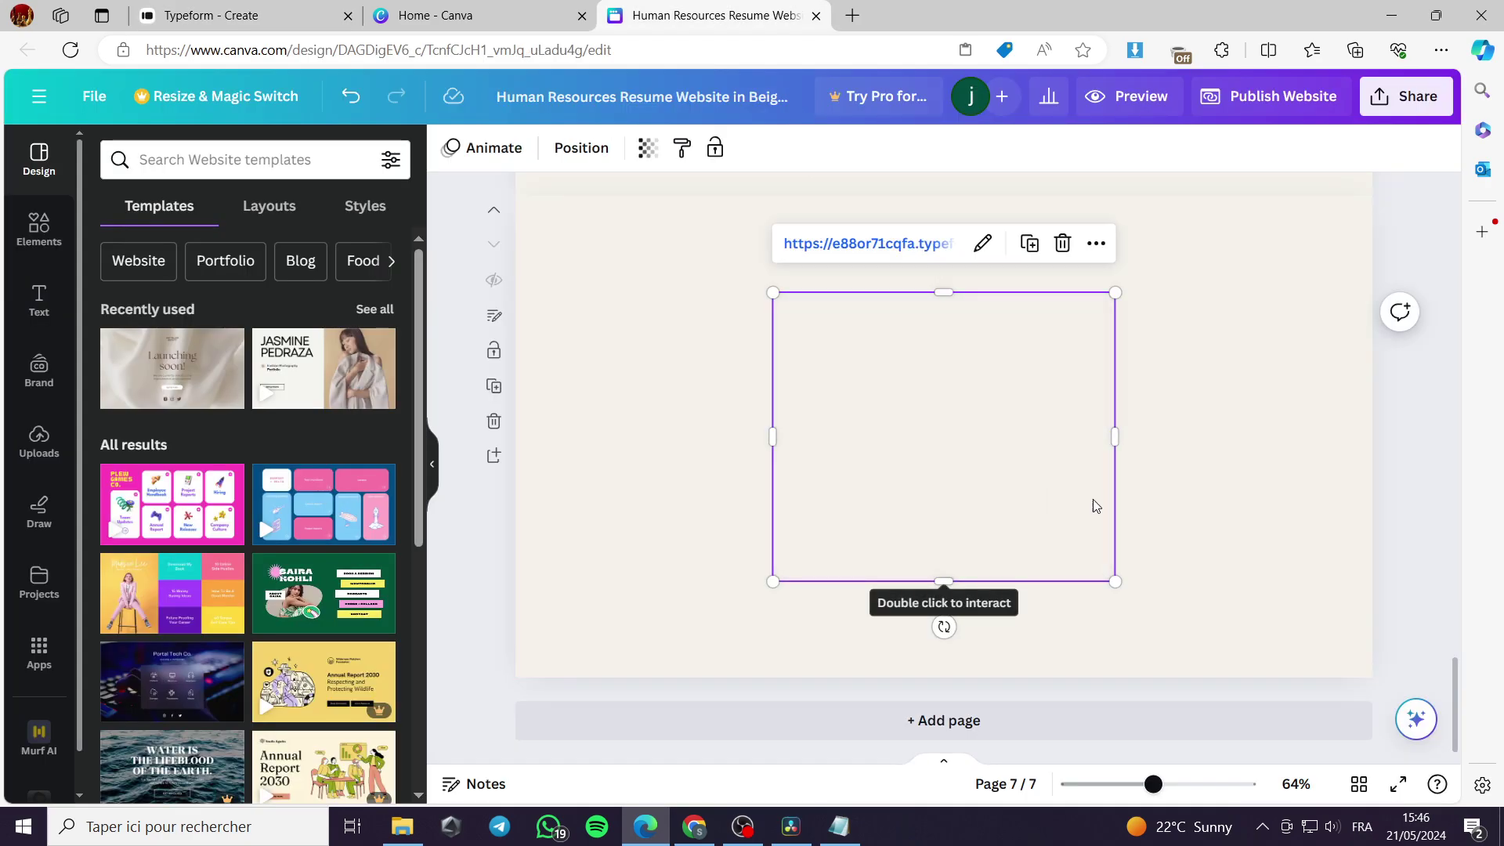
- Move the form embed, enlarge it to 804 by 679, and centre it on page 7
drag(1037, 464, 967, 403)
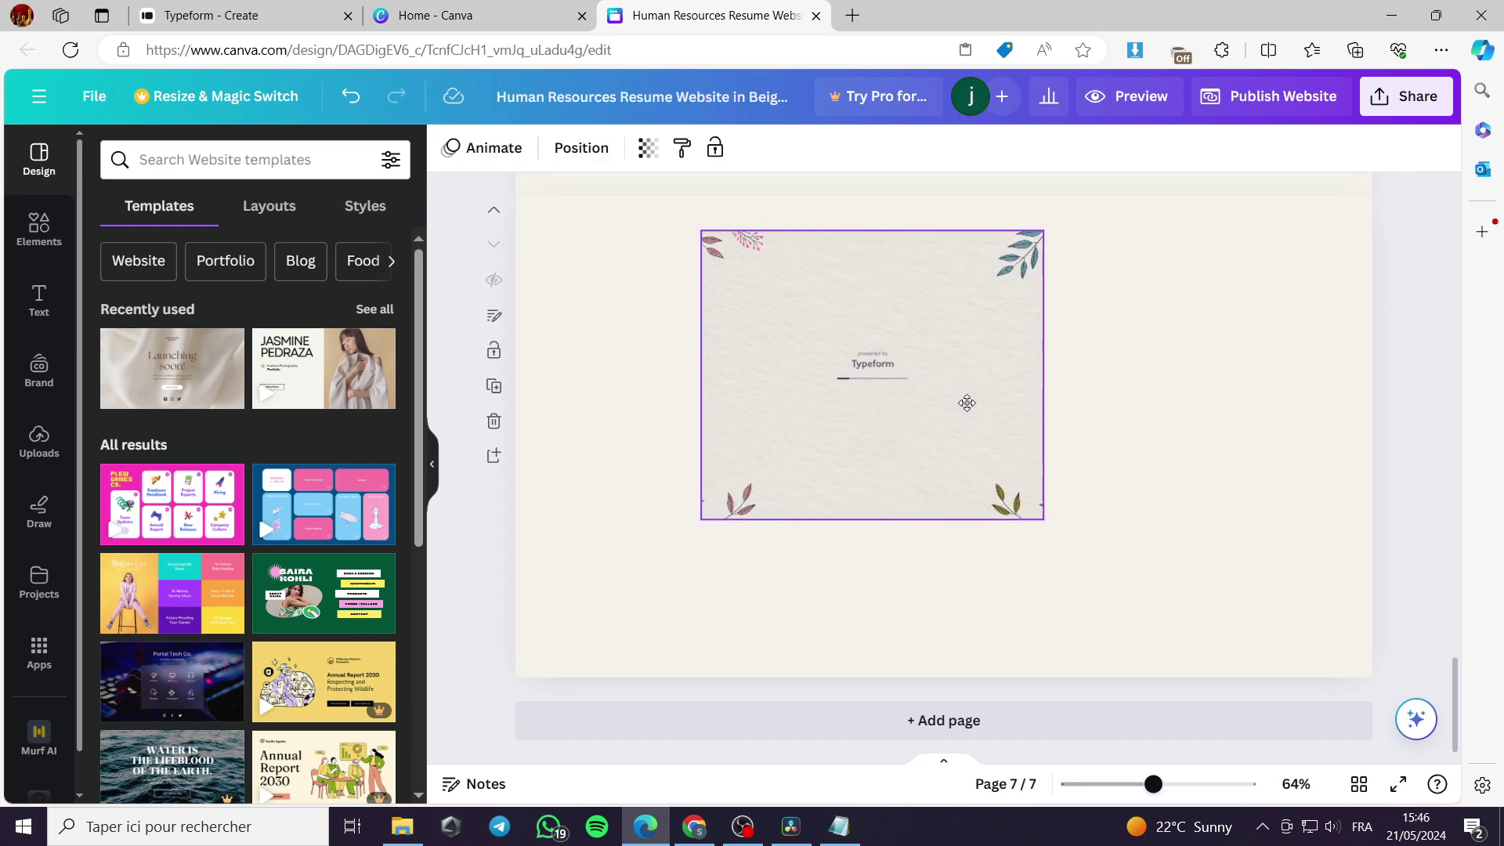
drag(1044, 514, 1253, 576)
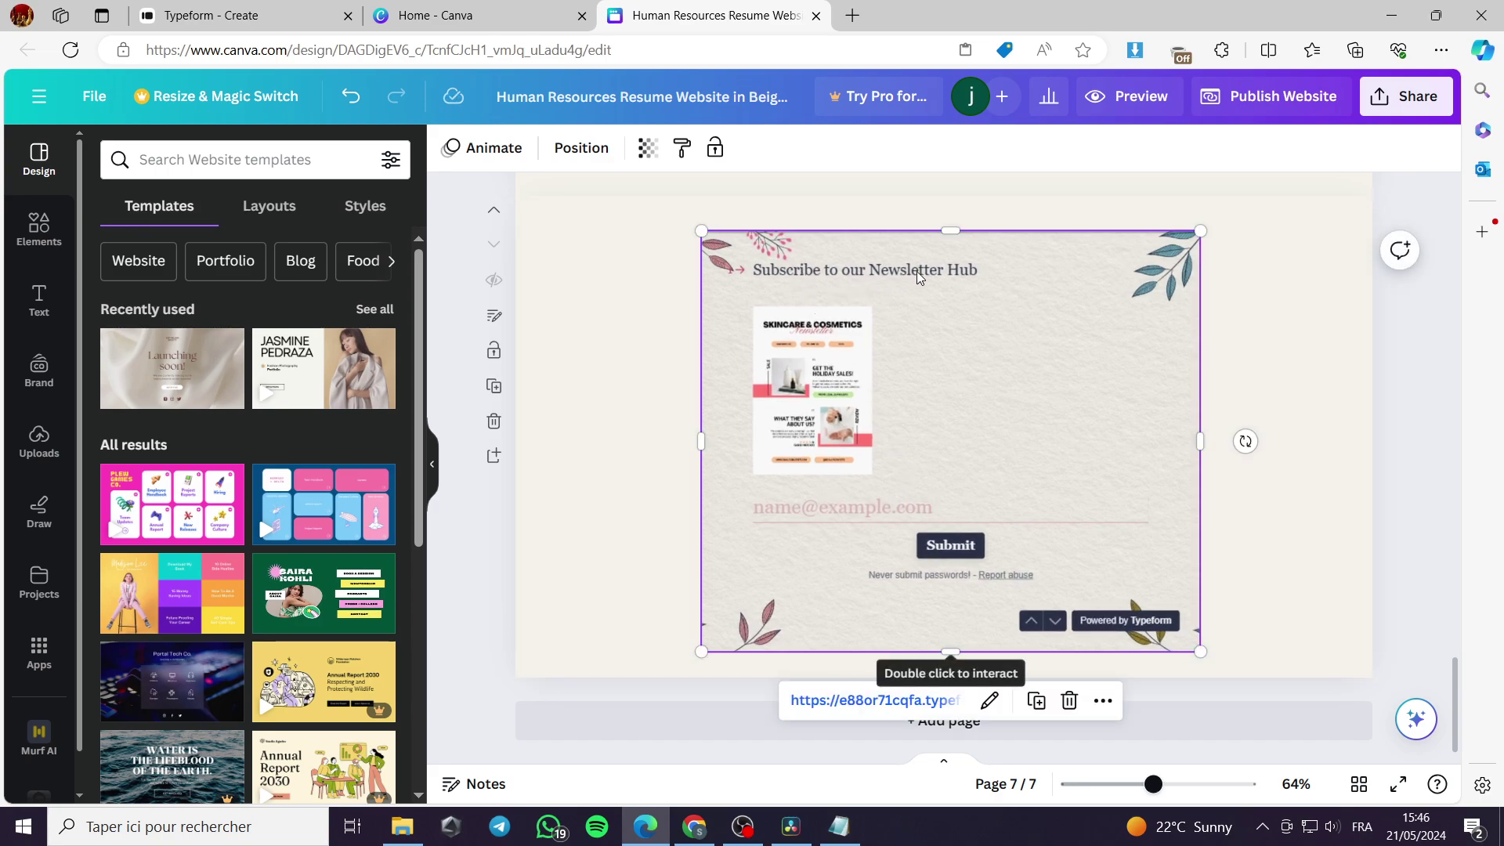
drag(998, 330, 991, 316)
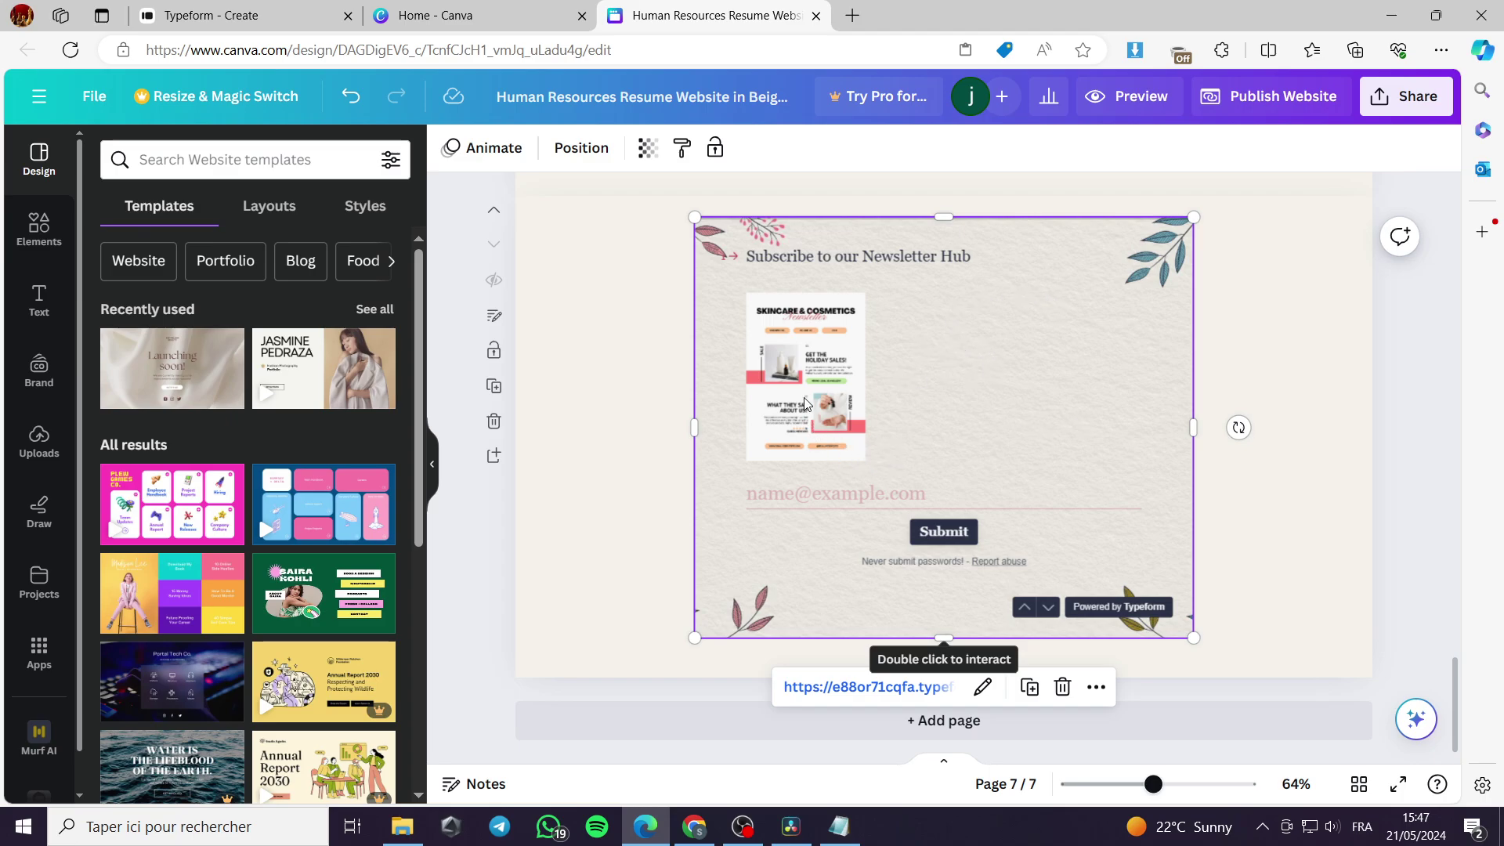
- Check the published Typeform form, then open the website preview with the page selected
key(ctrl+1)
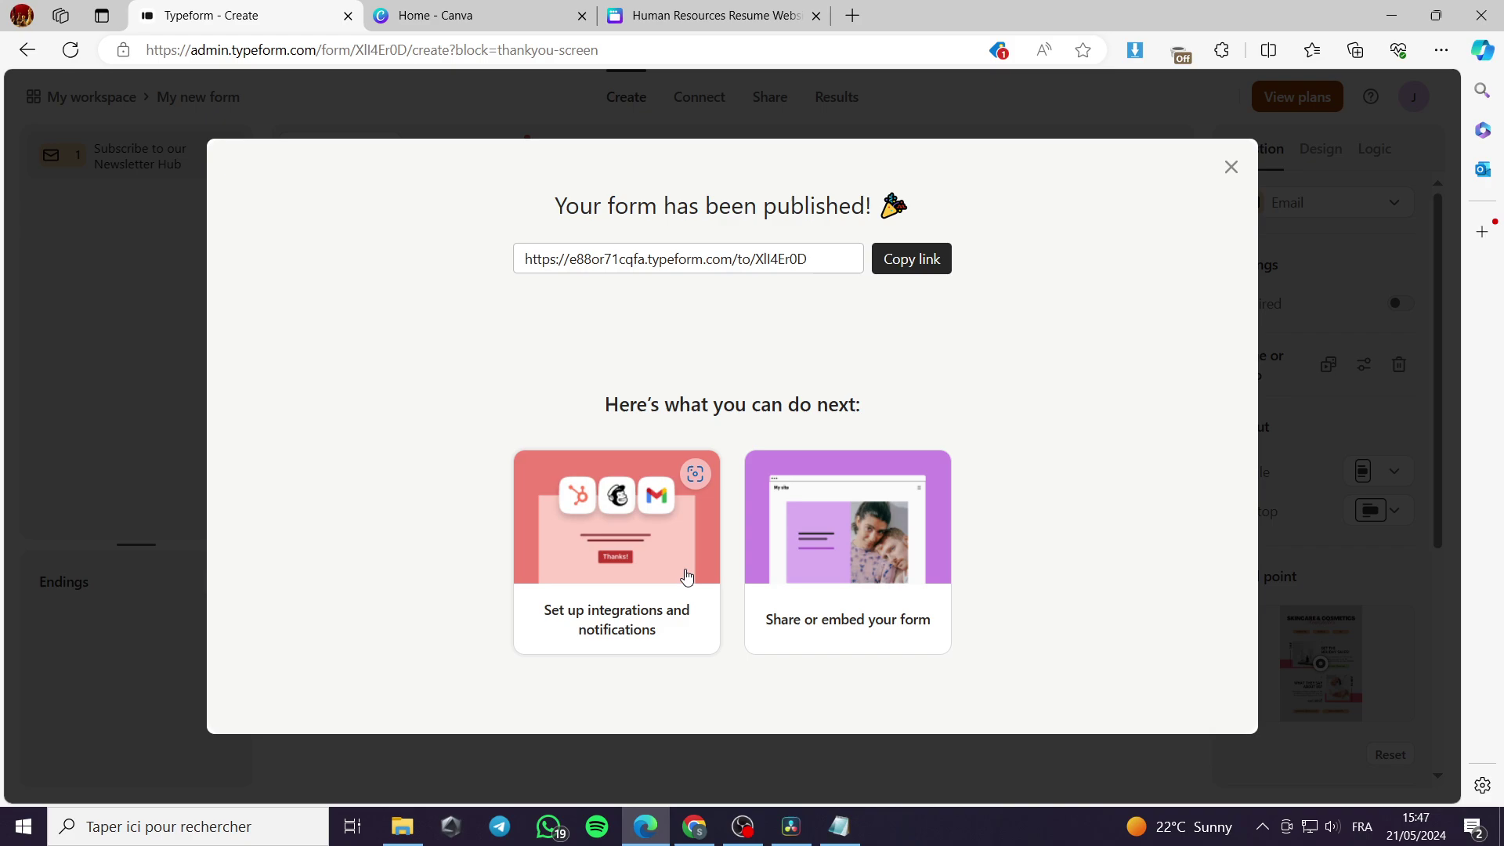
click(436, 10)
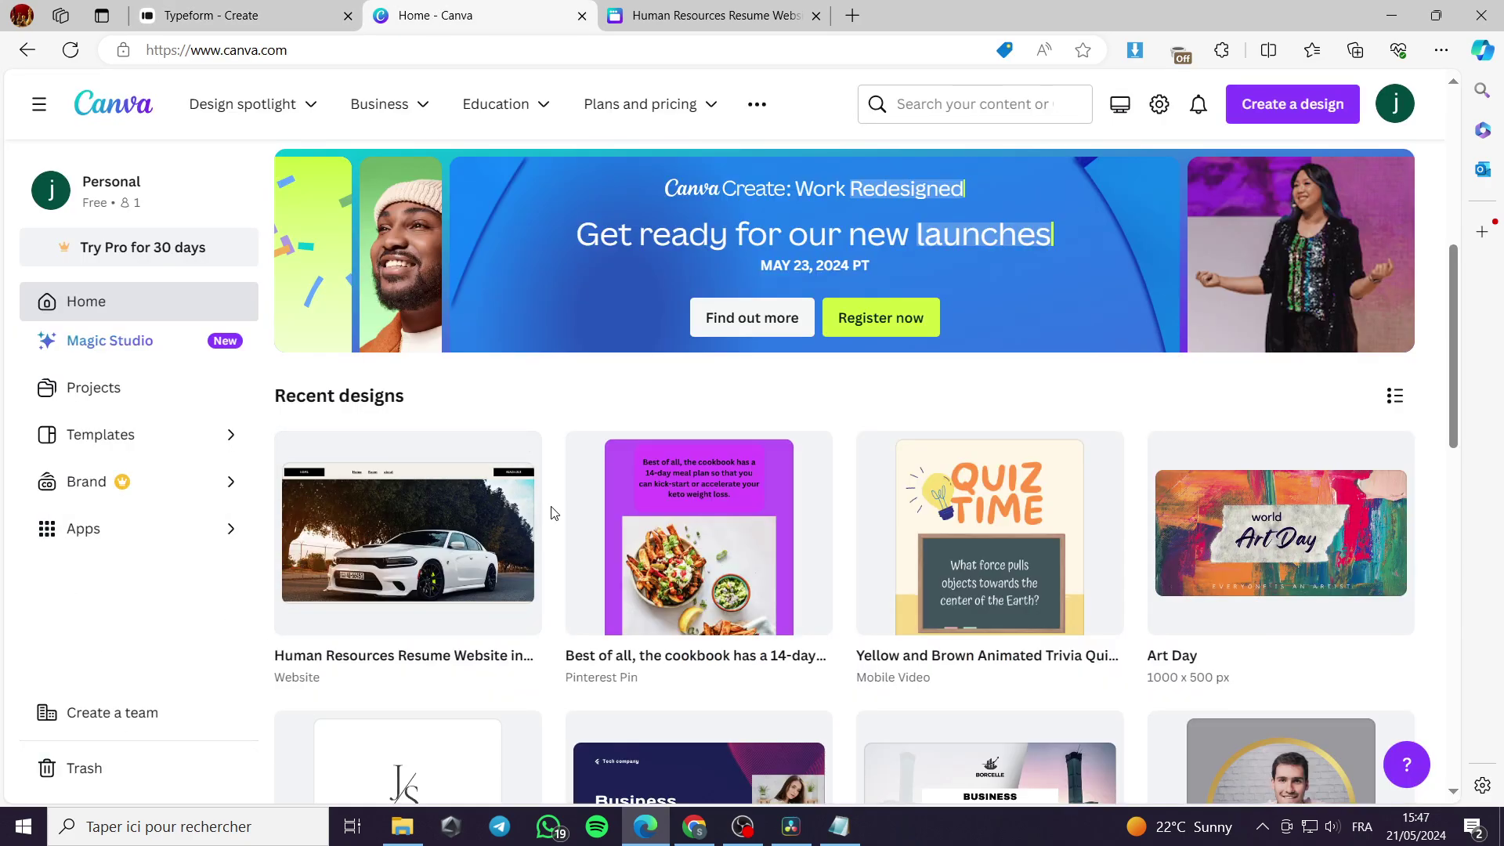
click(783, 10)
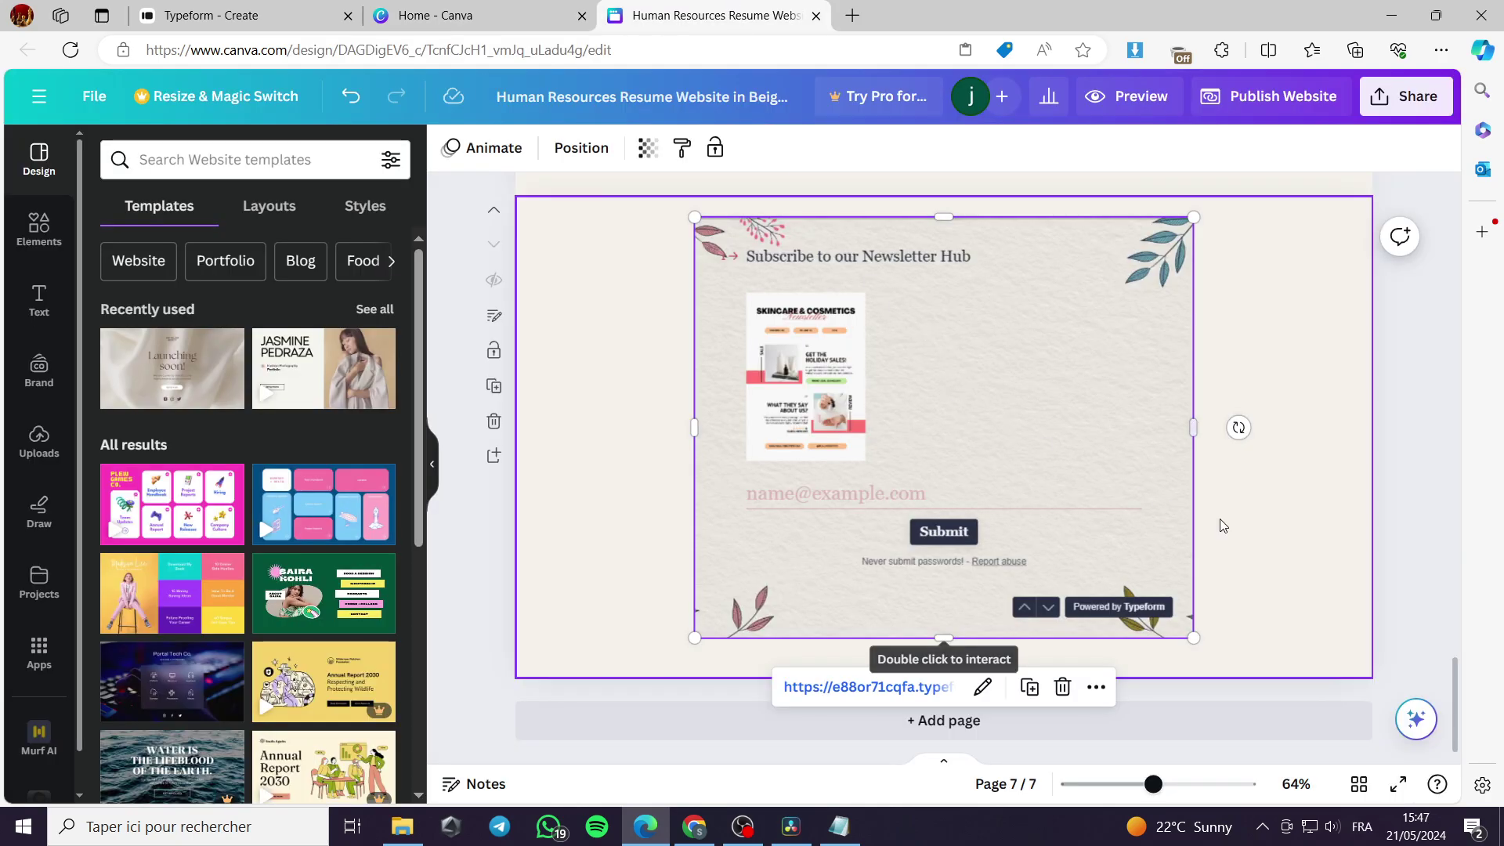
click(1268, 484)
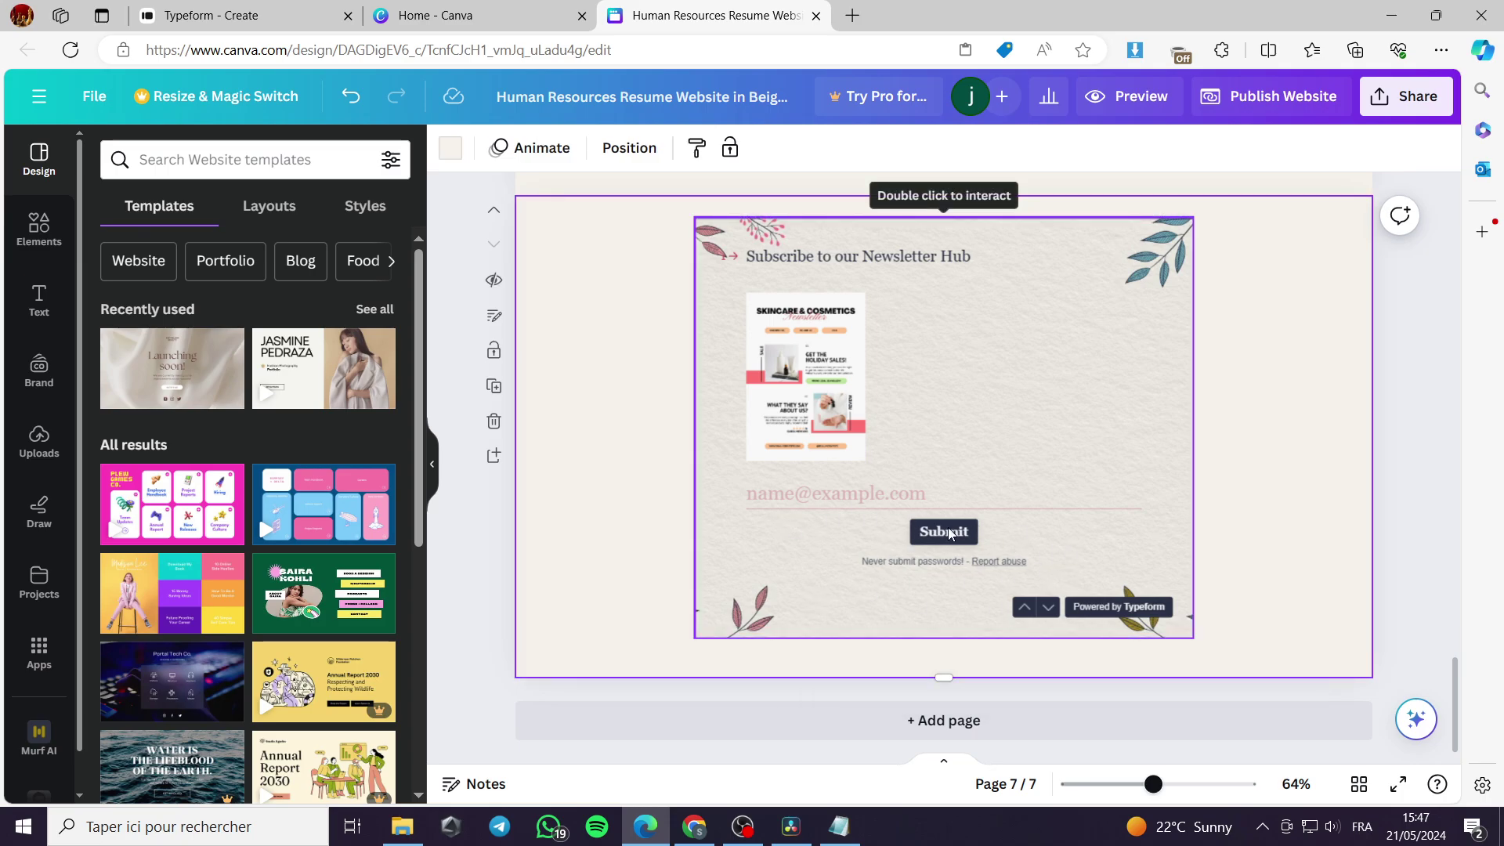
click(1128, 96)
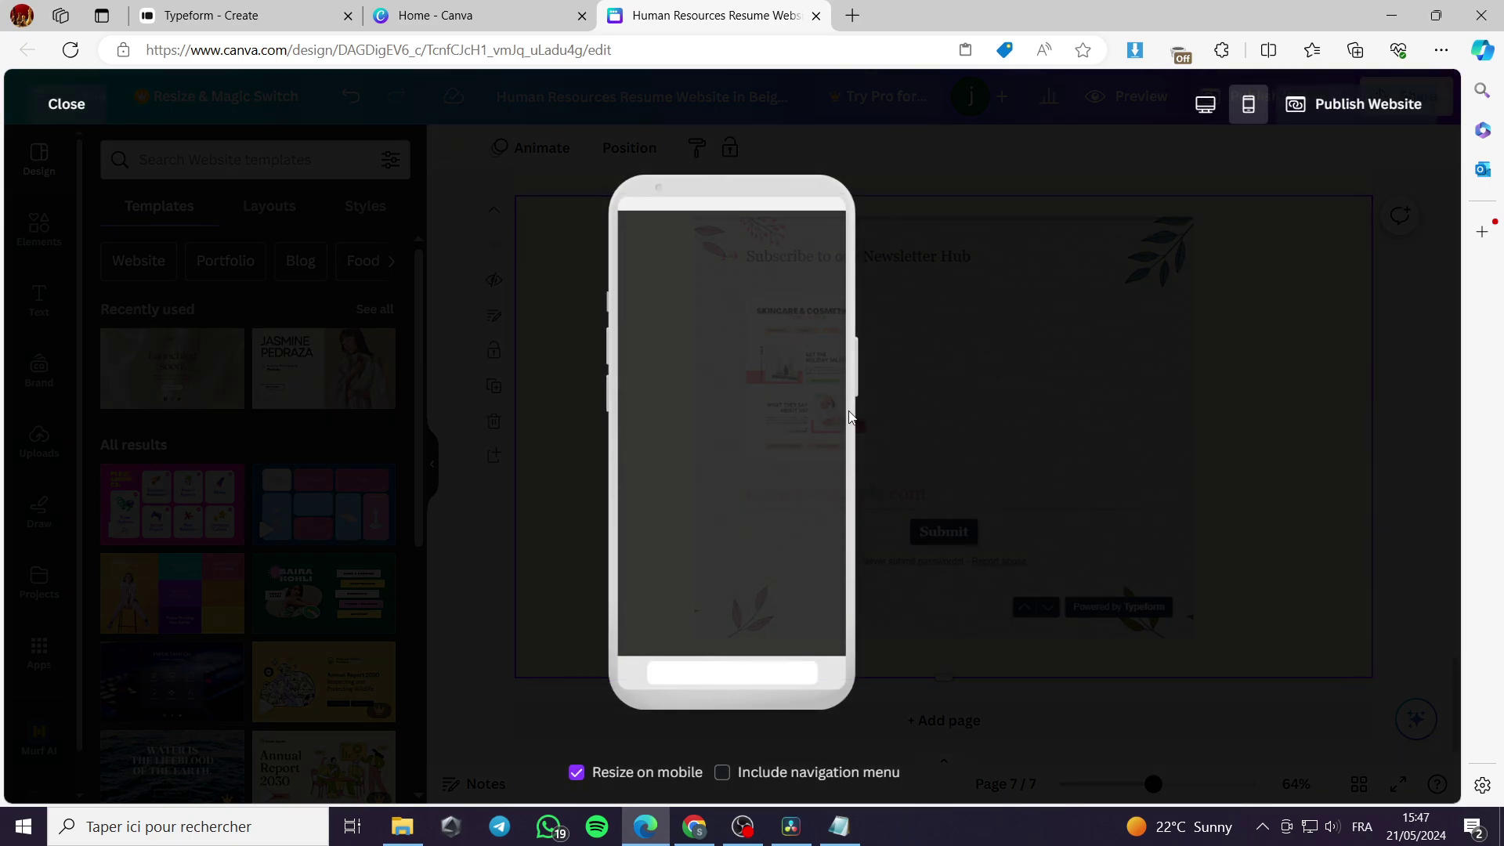
- In the desktop preview, fill the newsletter form's email field with a saved address
click(1205, 105)
scroll(1092, 359, down, 3)
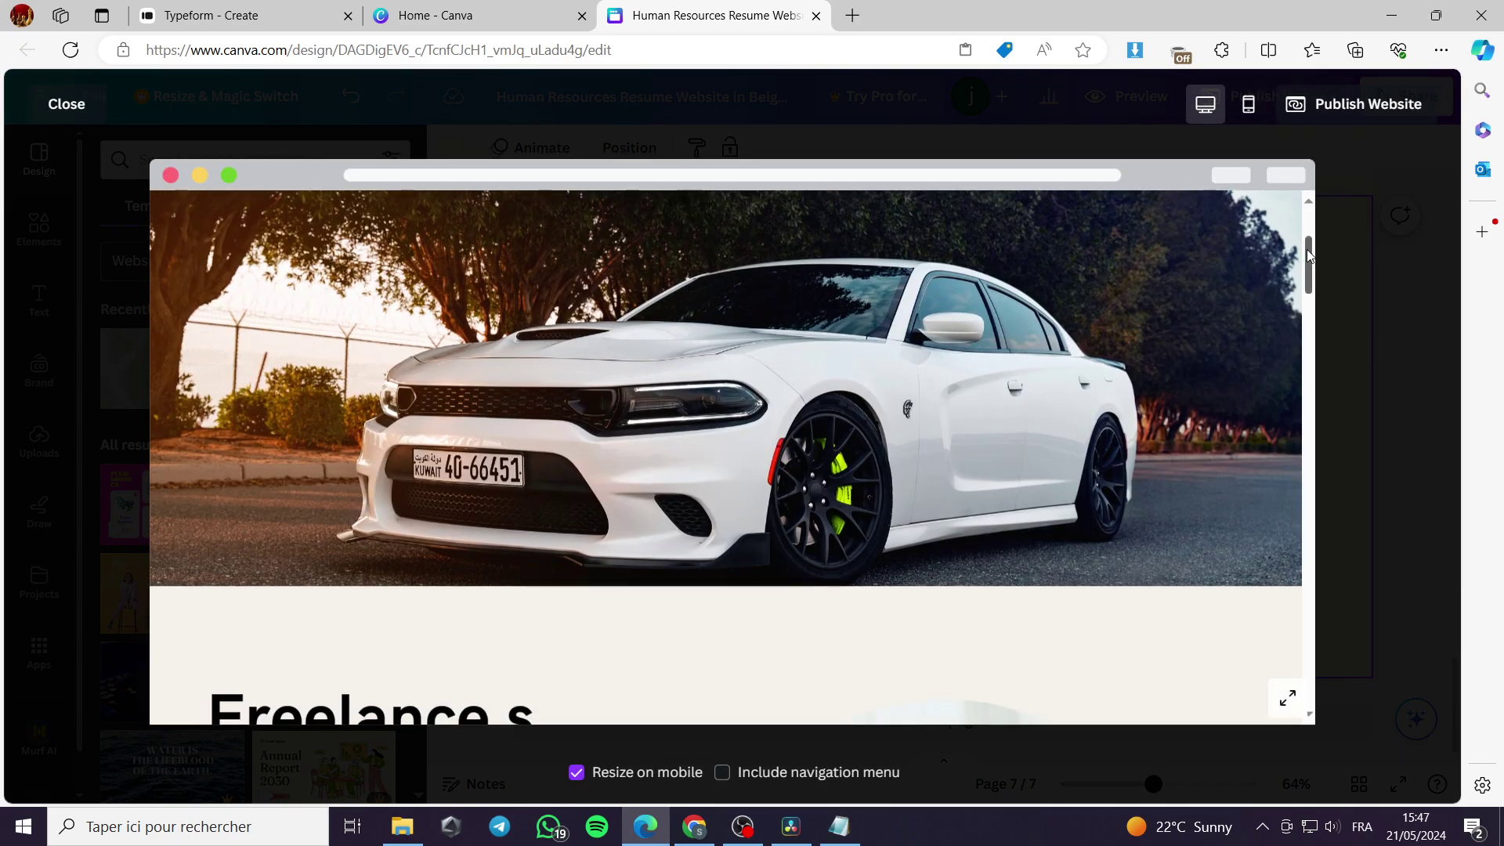
drag(1306, 249, 1385, 648)
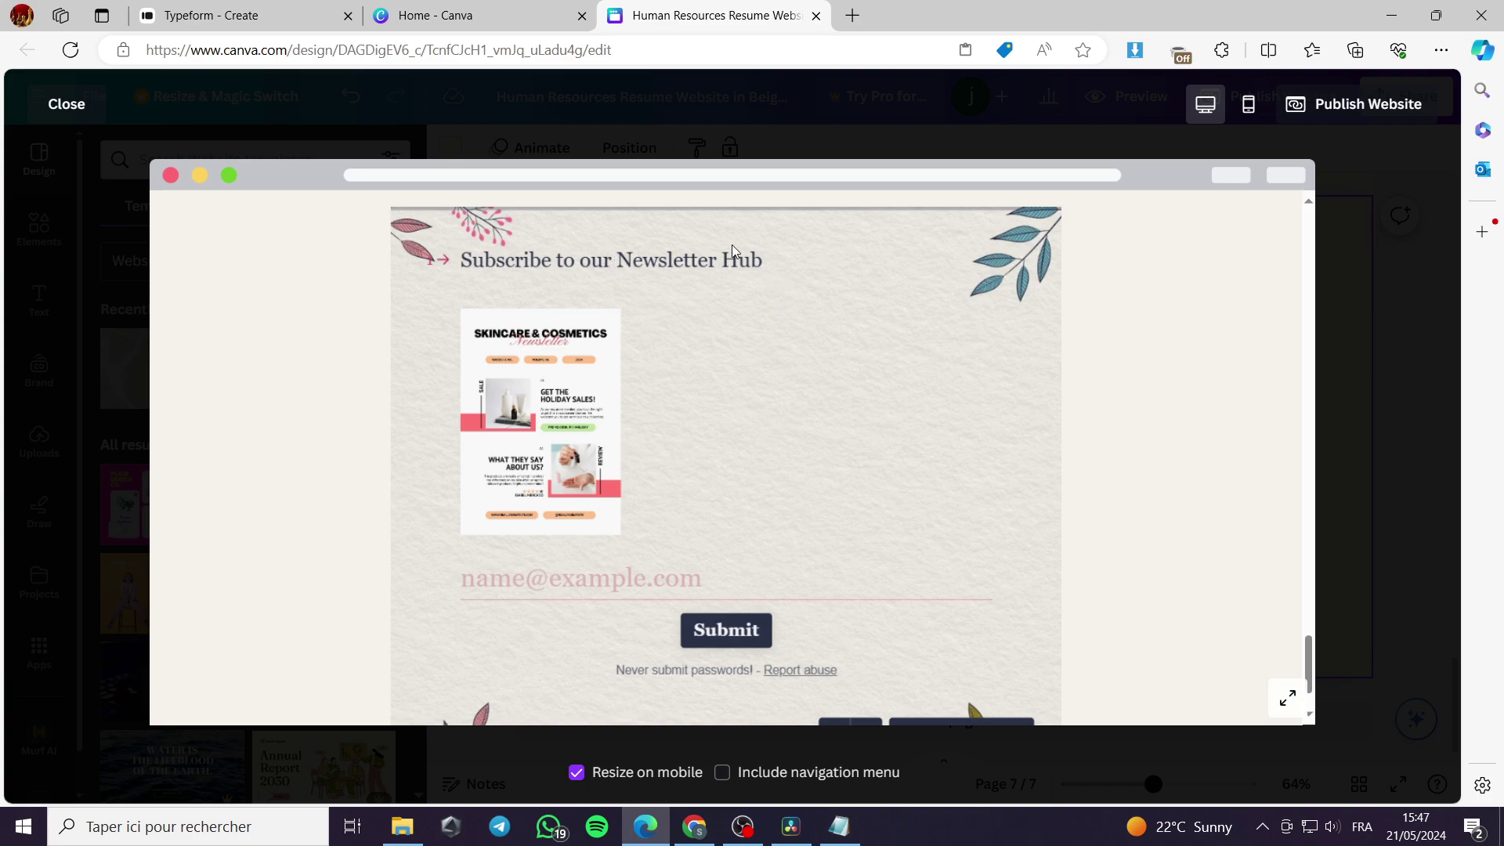
click(540, 575)
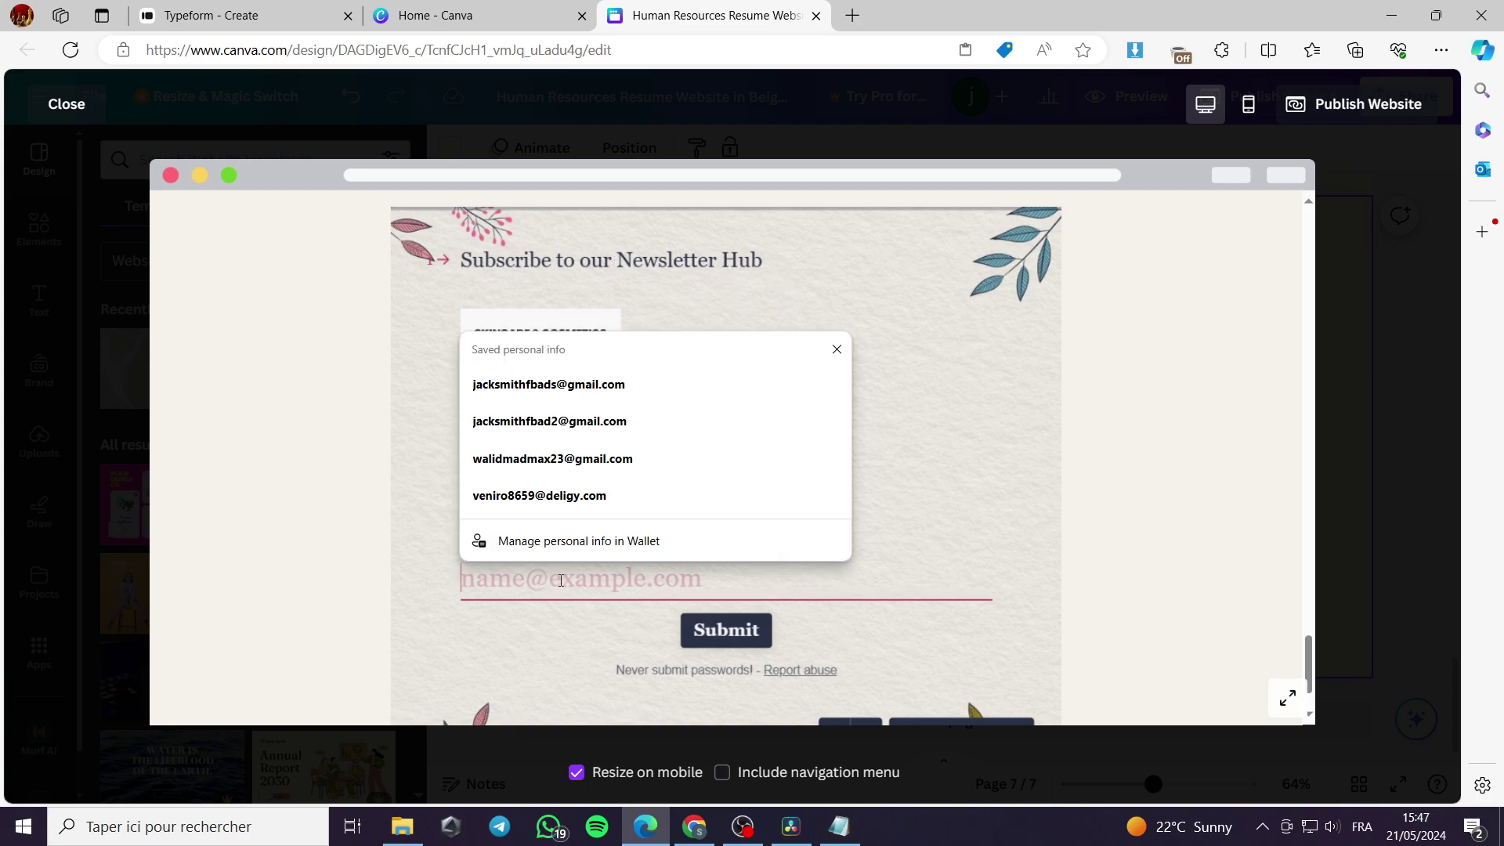
click(647, 389)
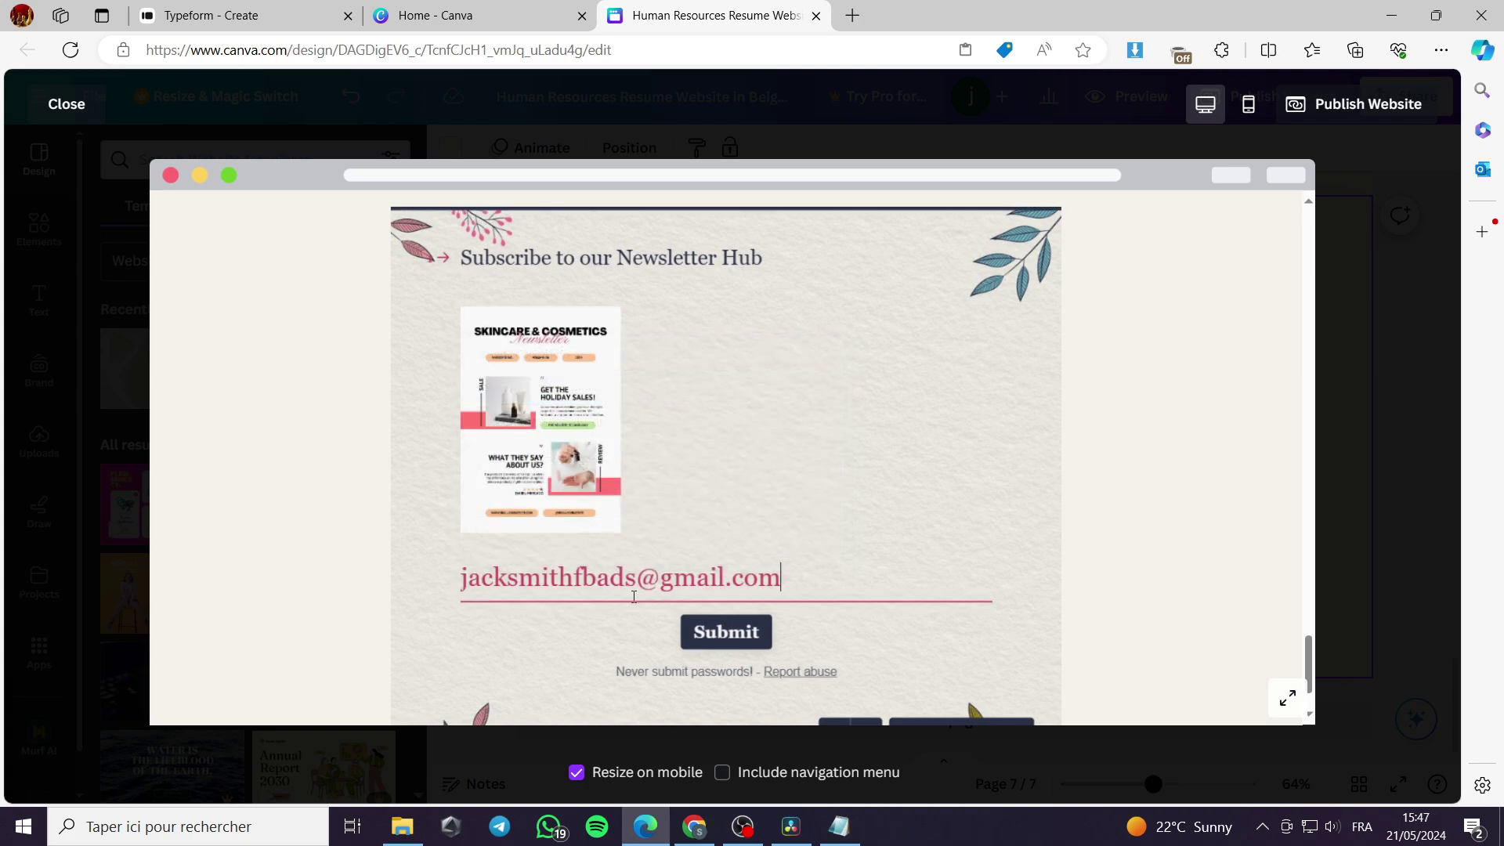
scroll(724, 642, down, 1)
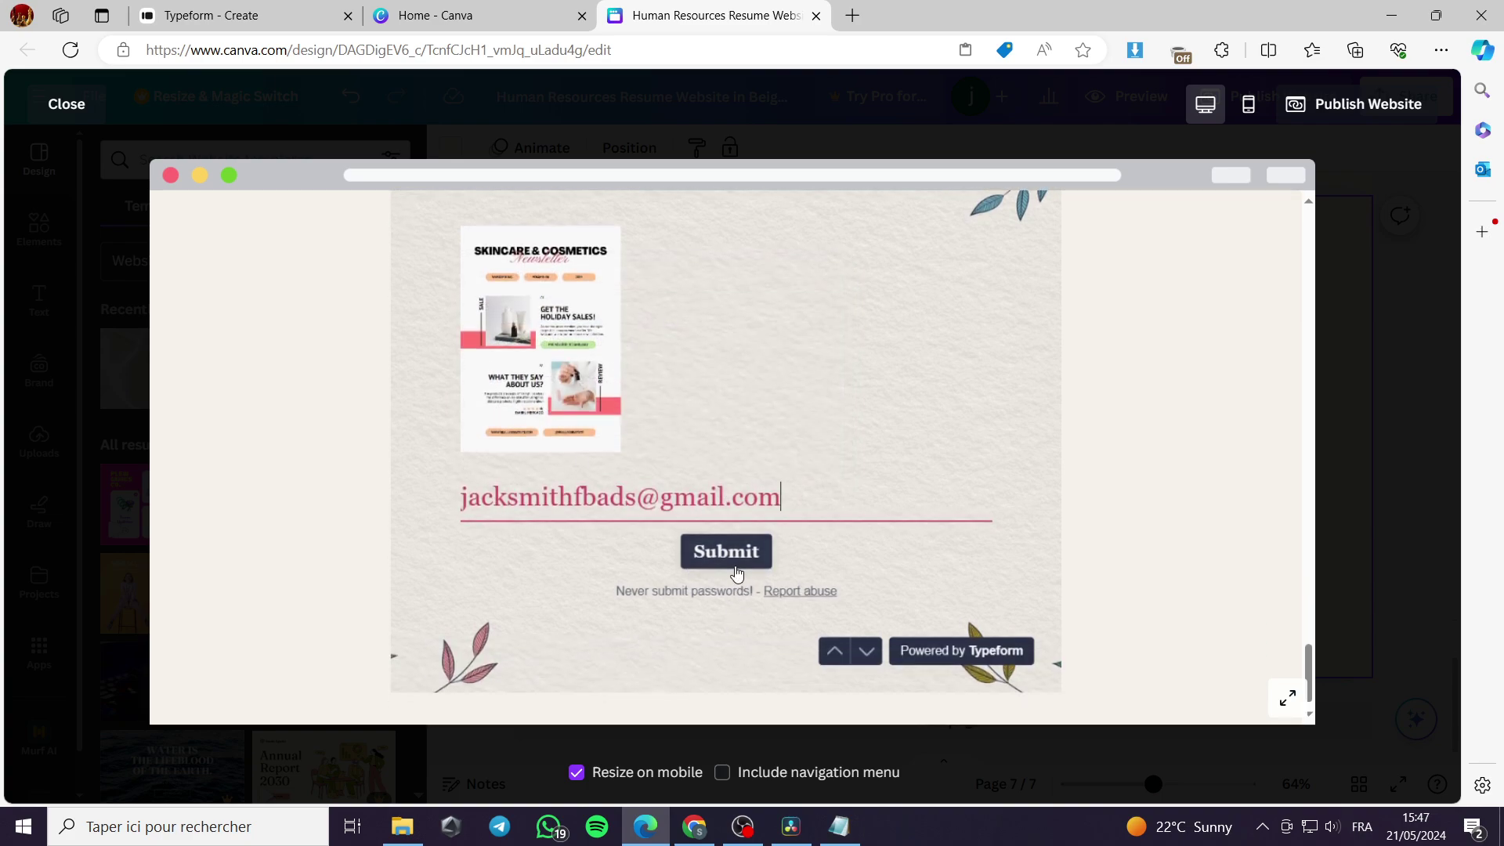
- Check the Typeform form after the test signup, then close the preview
click(310, 16)
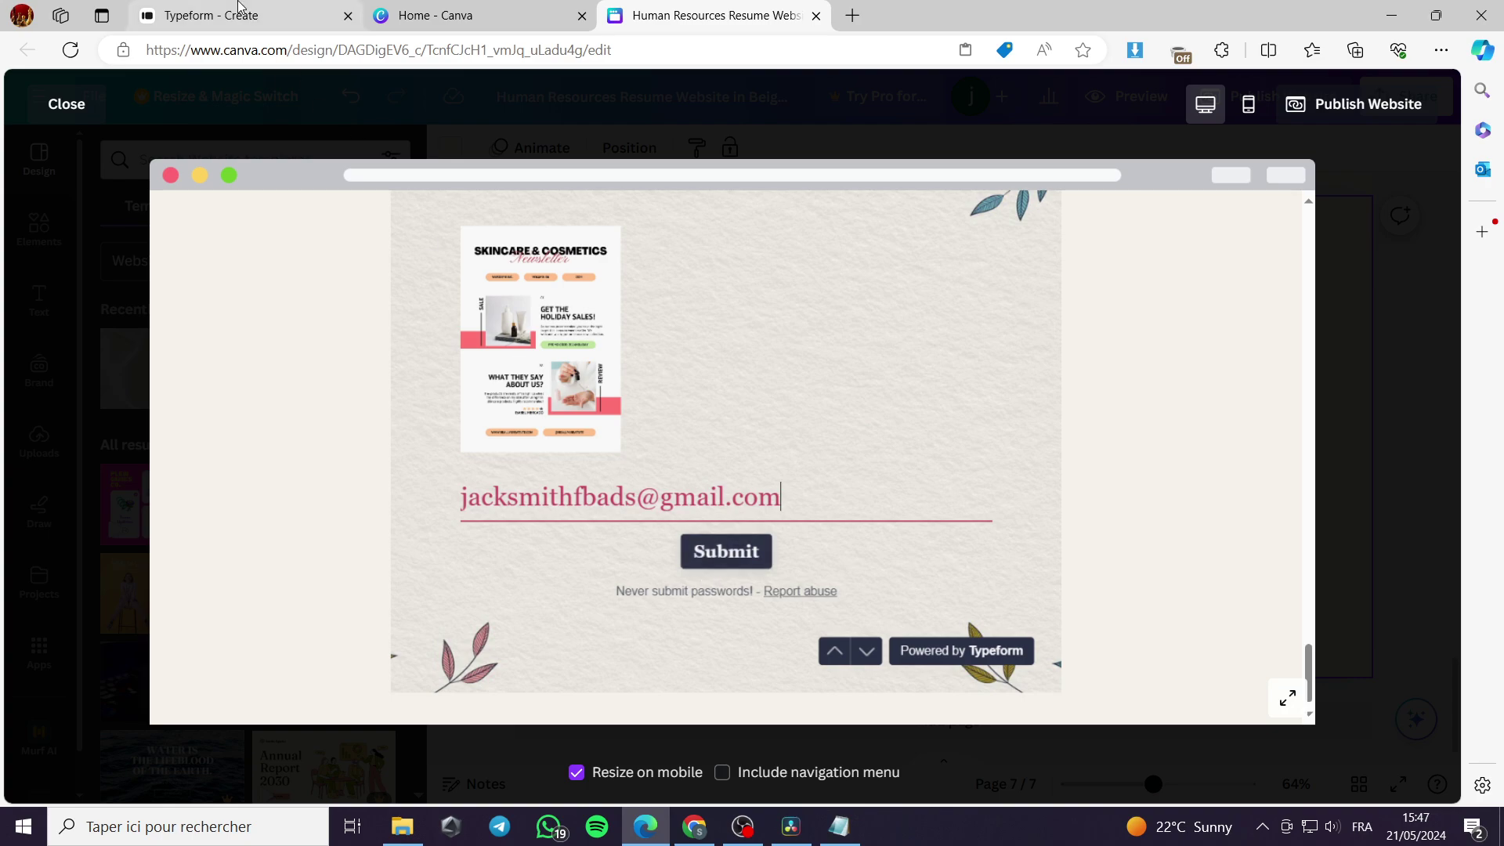
click(737, 8)
click(50, 111)
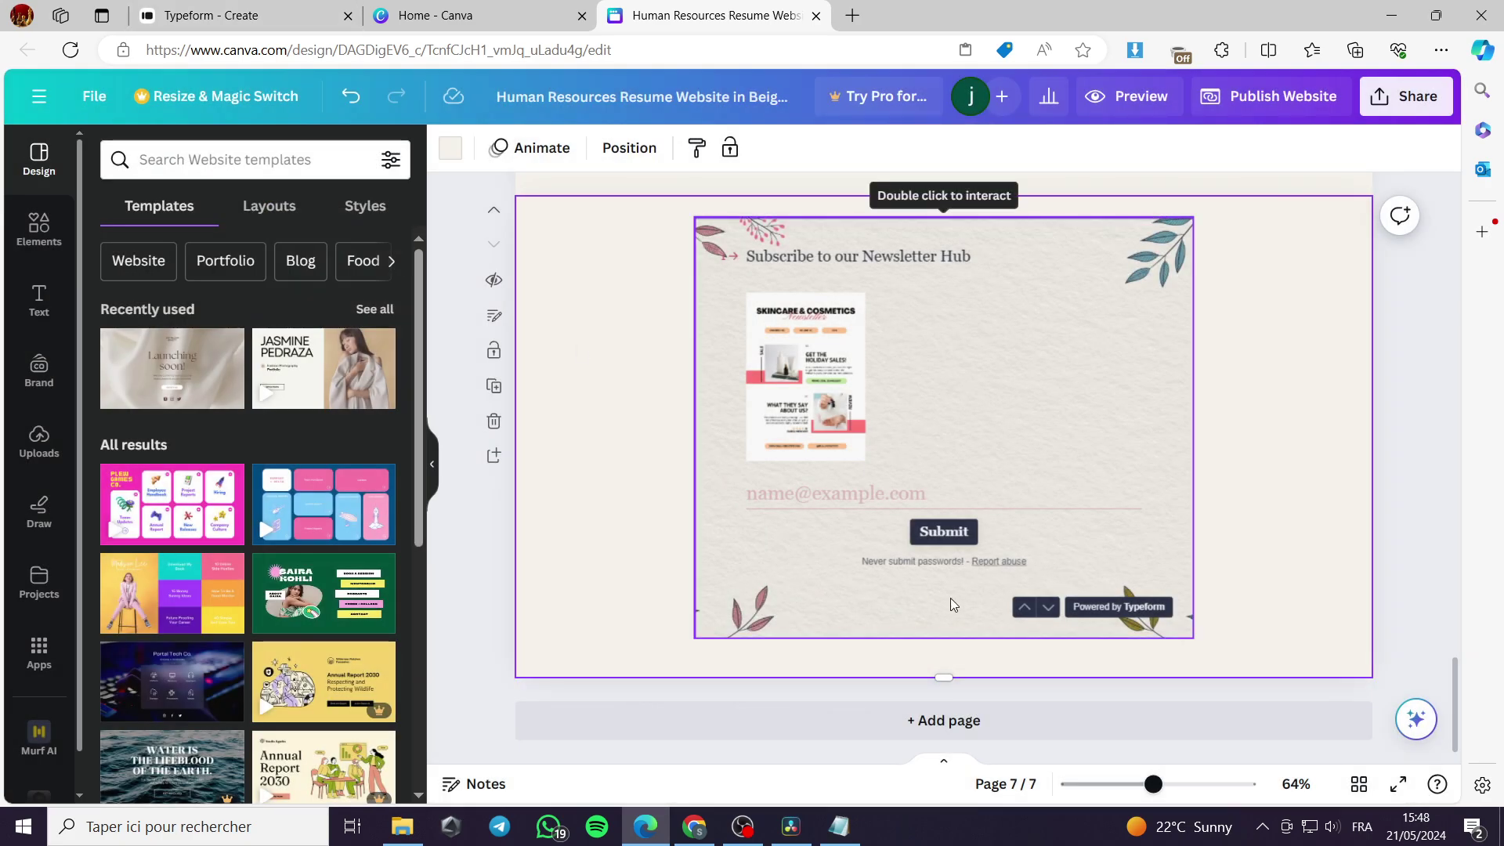
- Dismiss the form-published message and return to the workspace's four 'My new form' forms
click(270, 15)
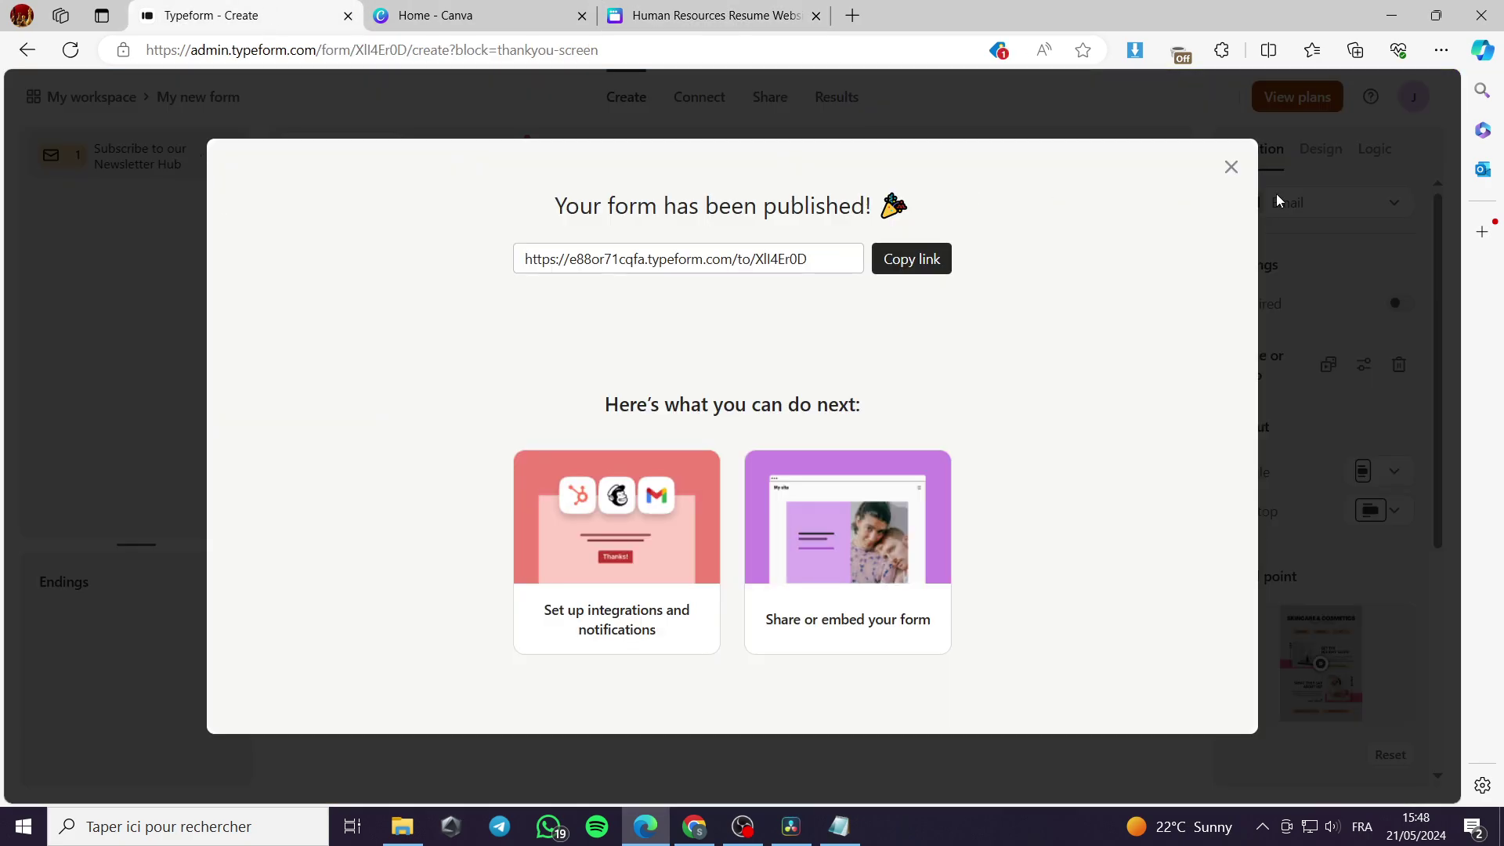
click(1231, 167)
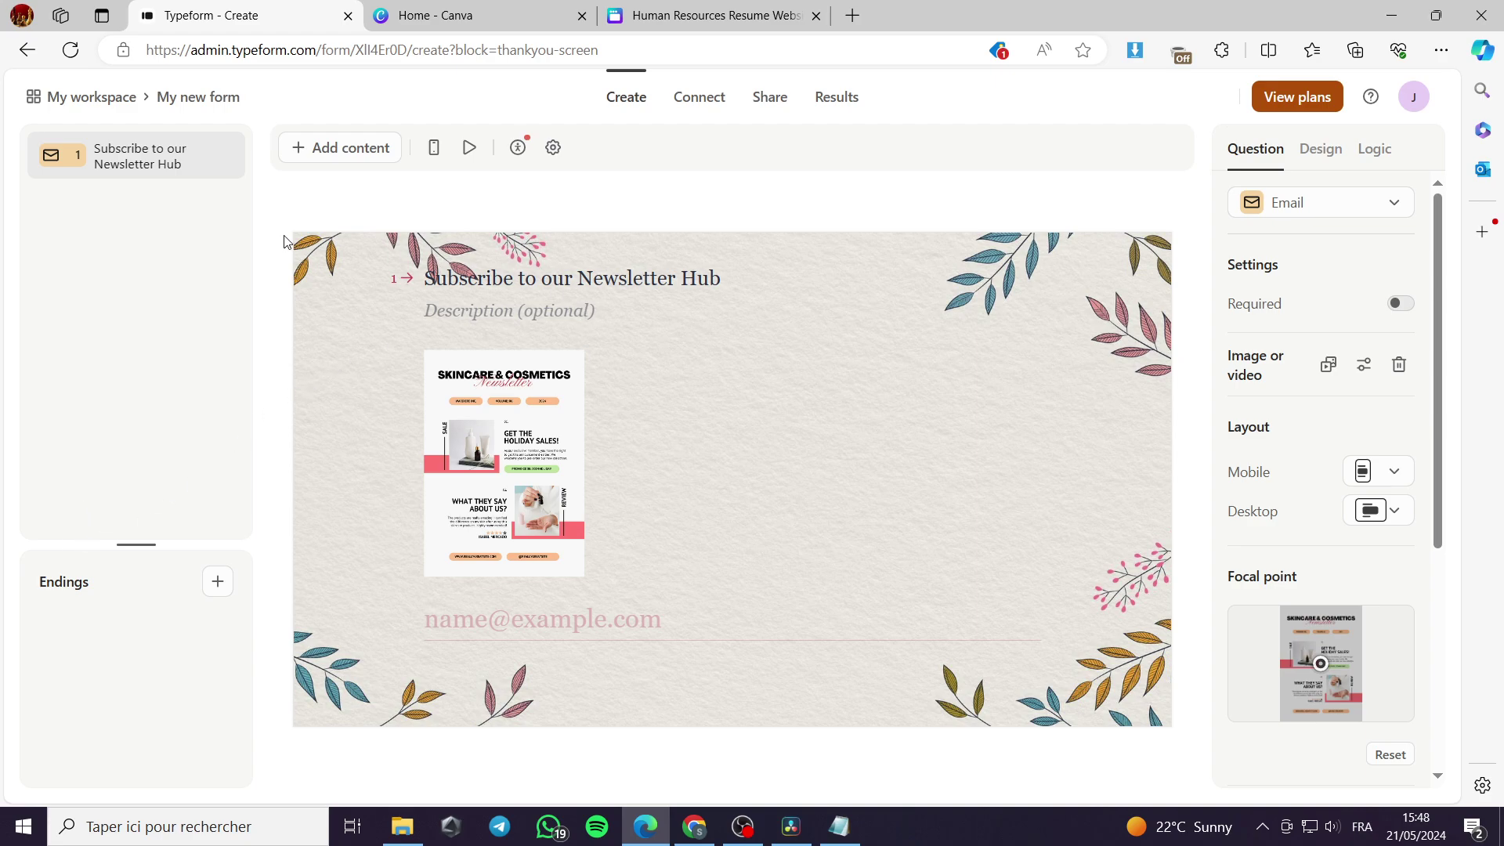
click(94, 102)
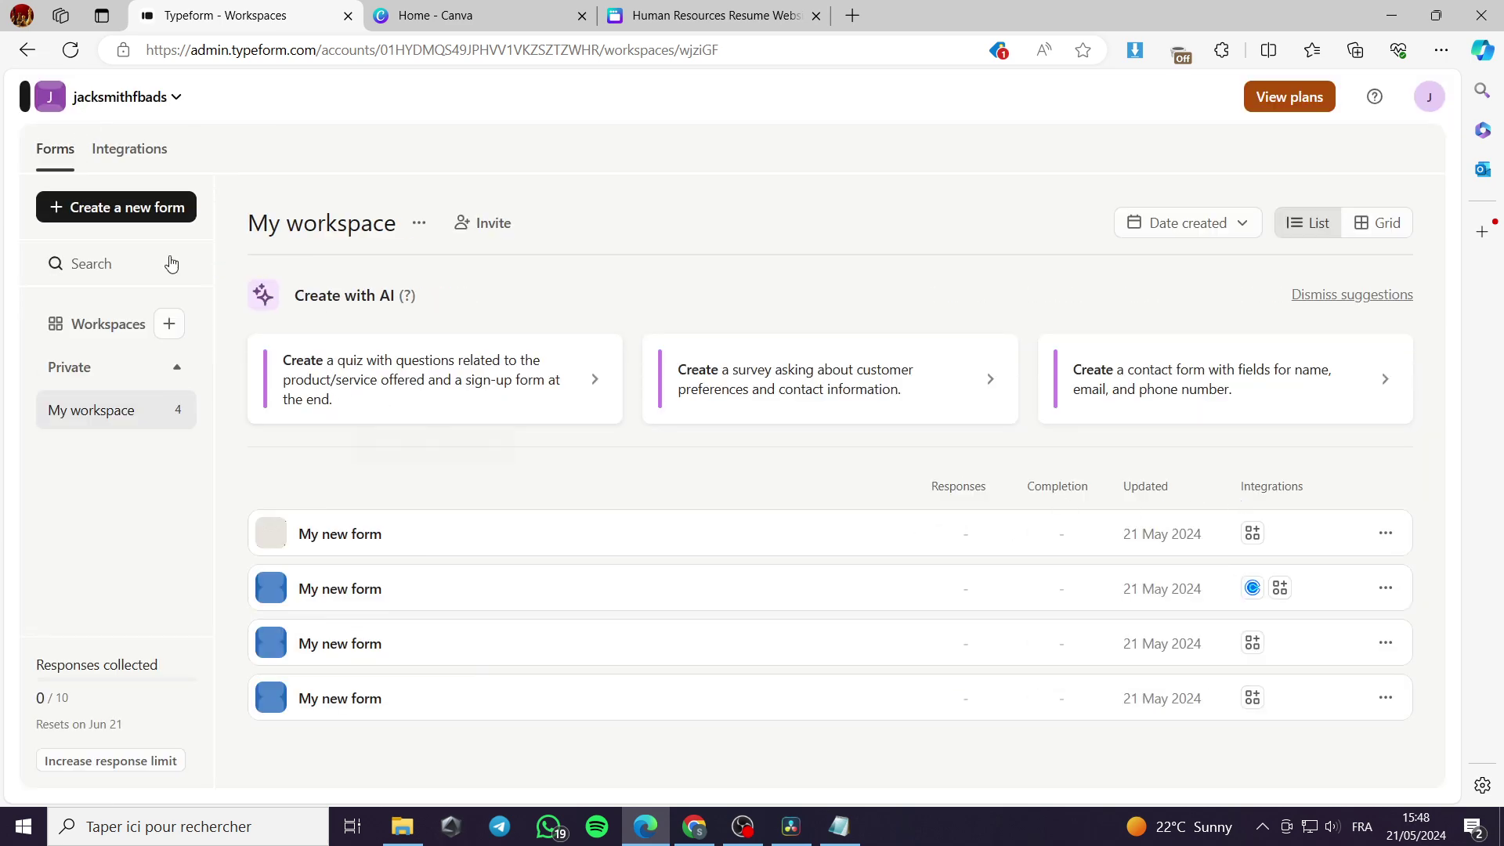
- Create a new form from scratch, bringing up the catalogue of content types
click(95, 207)
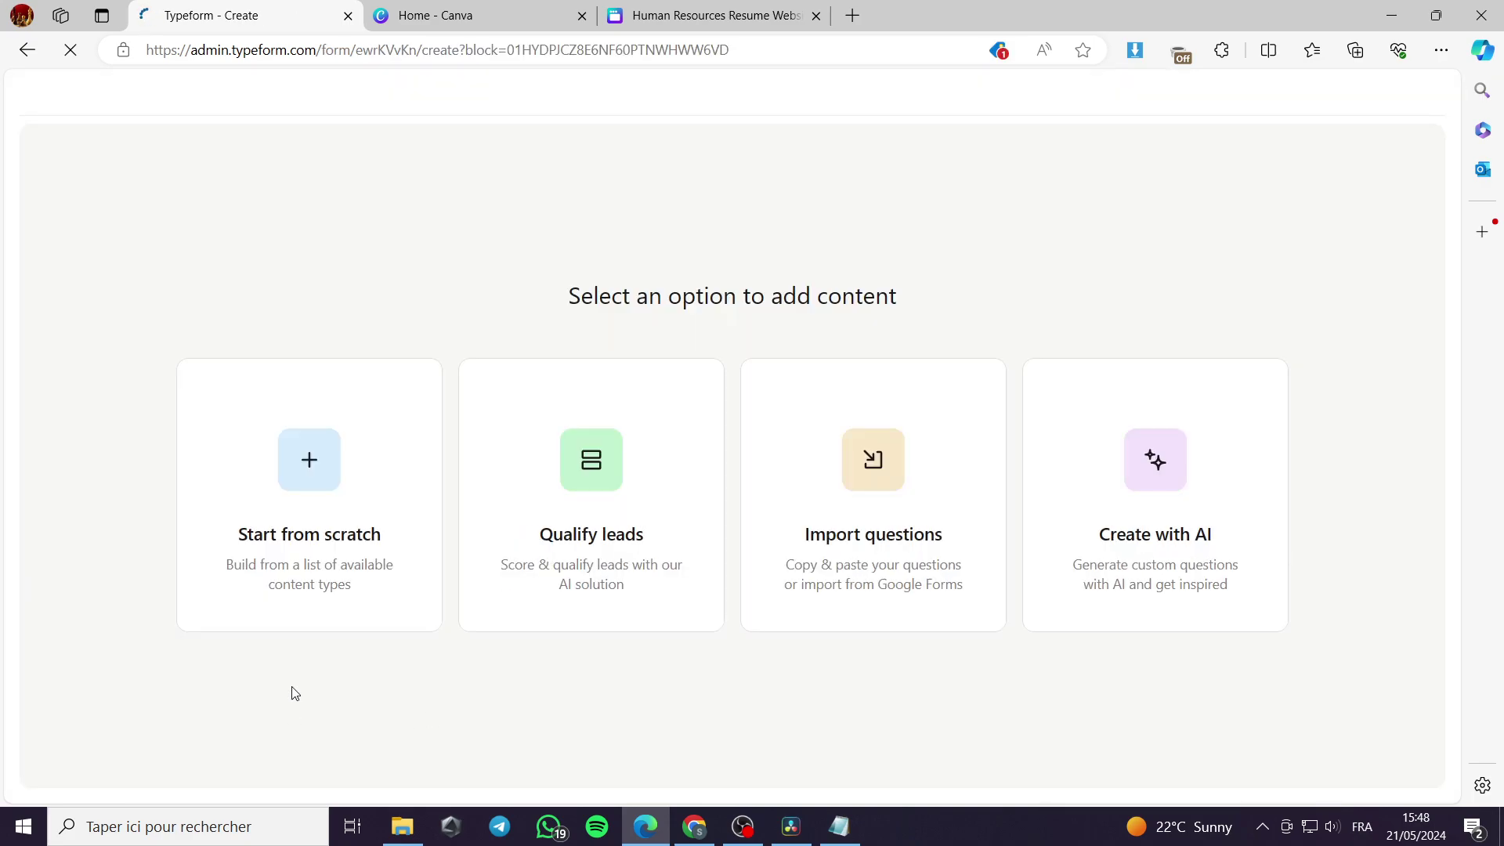
click(317, 475)
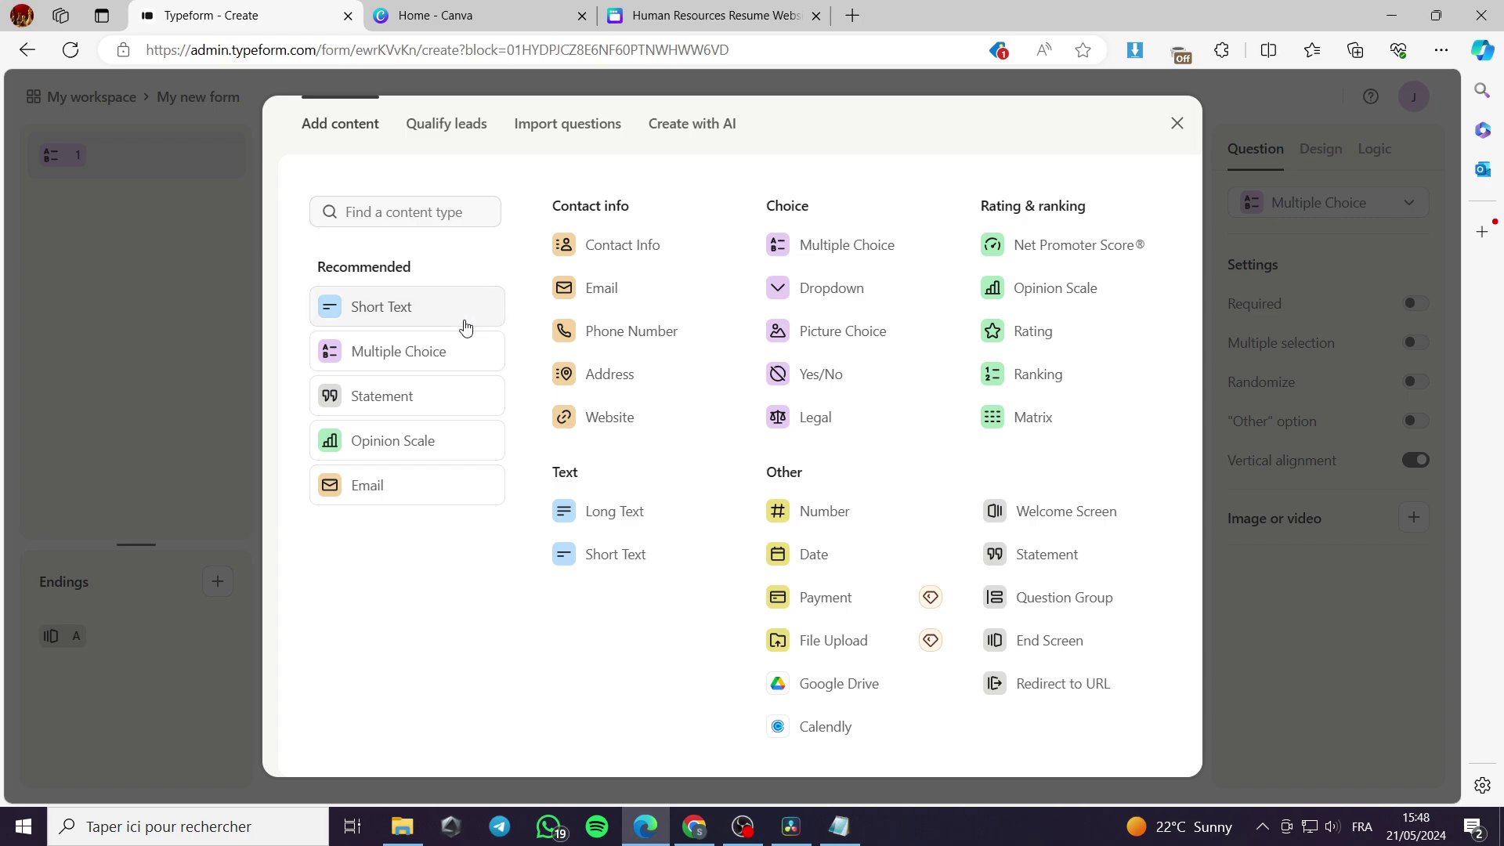
- Add a Calendly block to the new form from the Other content types
click(823, 740)
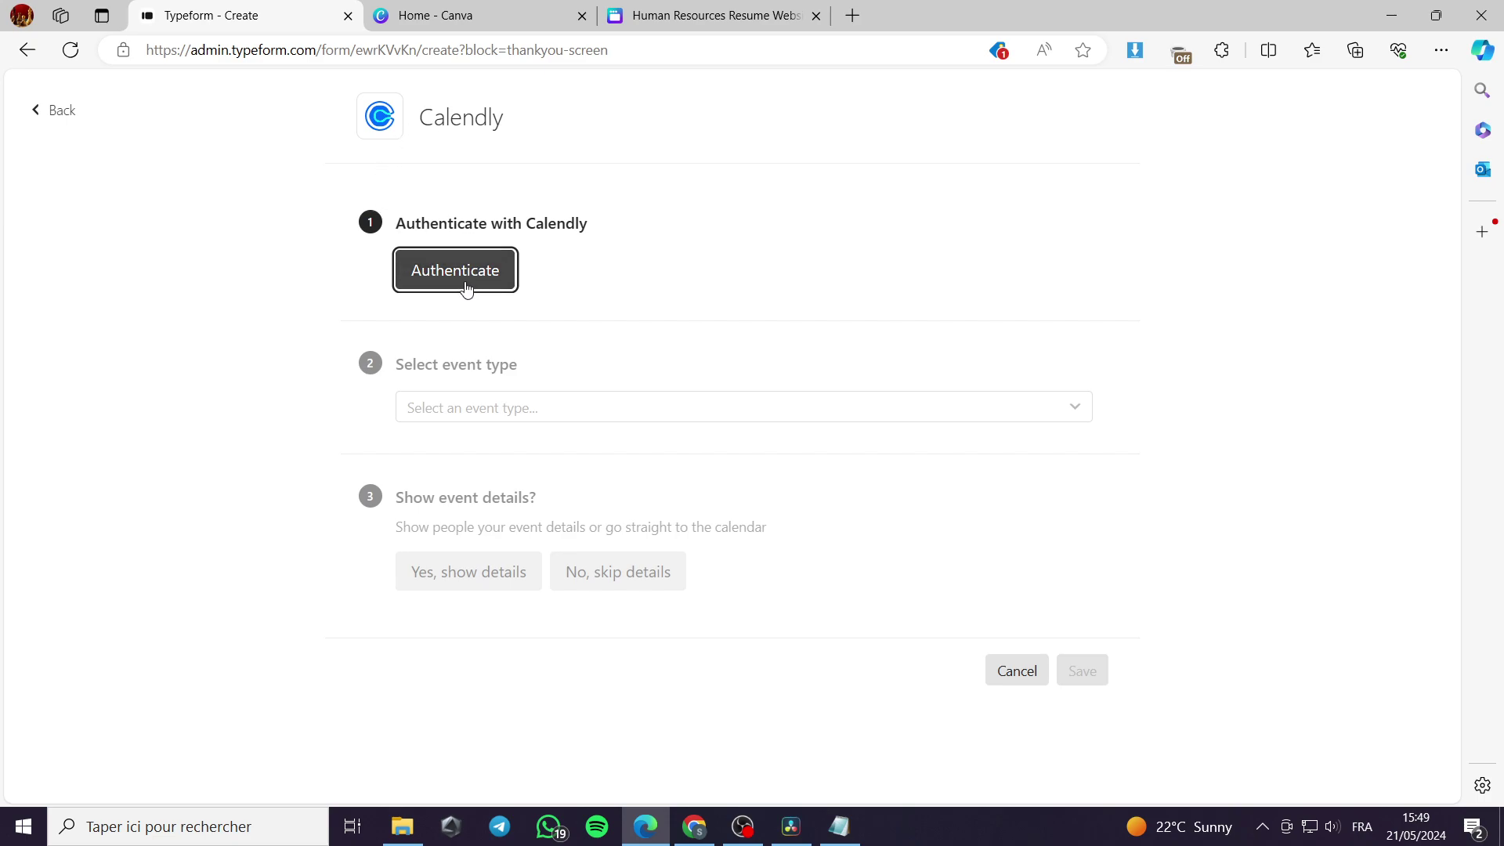
- Authenticate Calendly, choose the 30 Minute Meeting event with details shown, and save
click(430, 280)
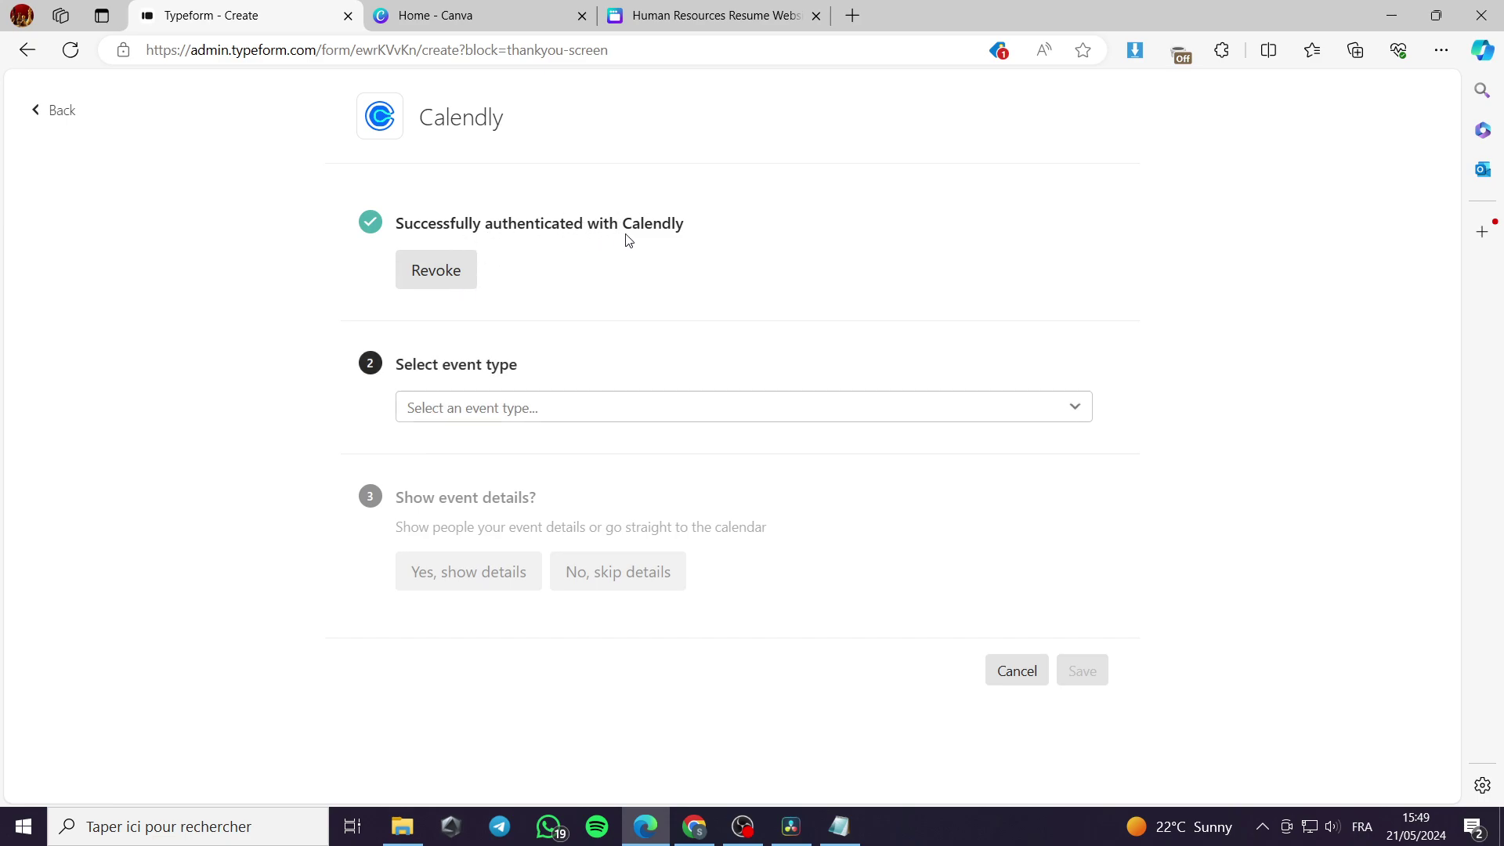
click(570, 409)
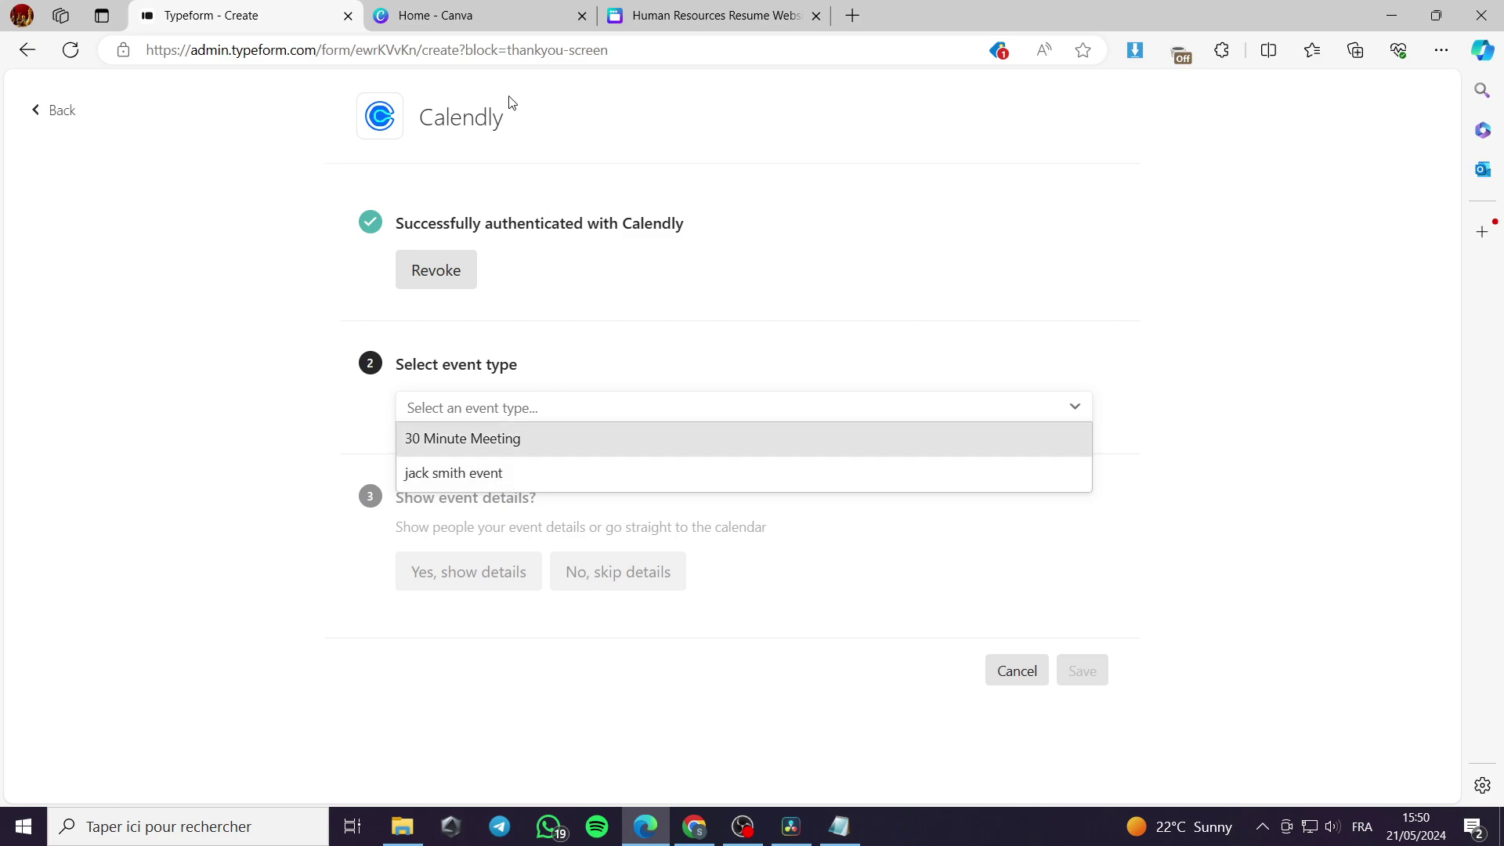
click(436, 451)
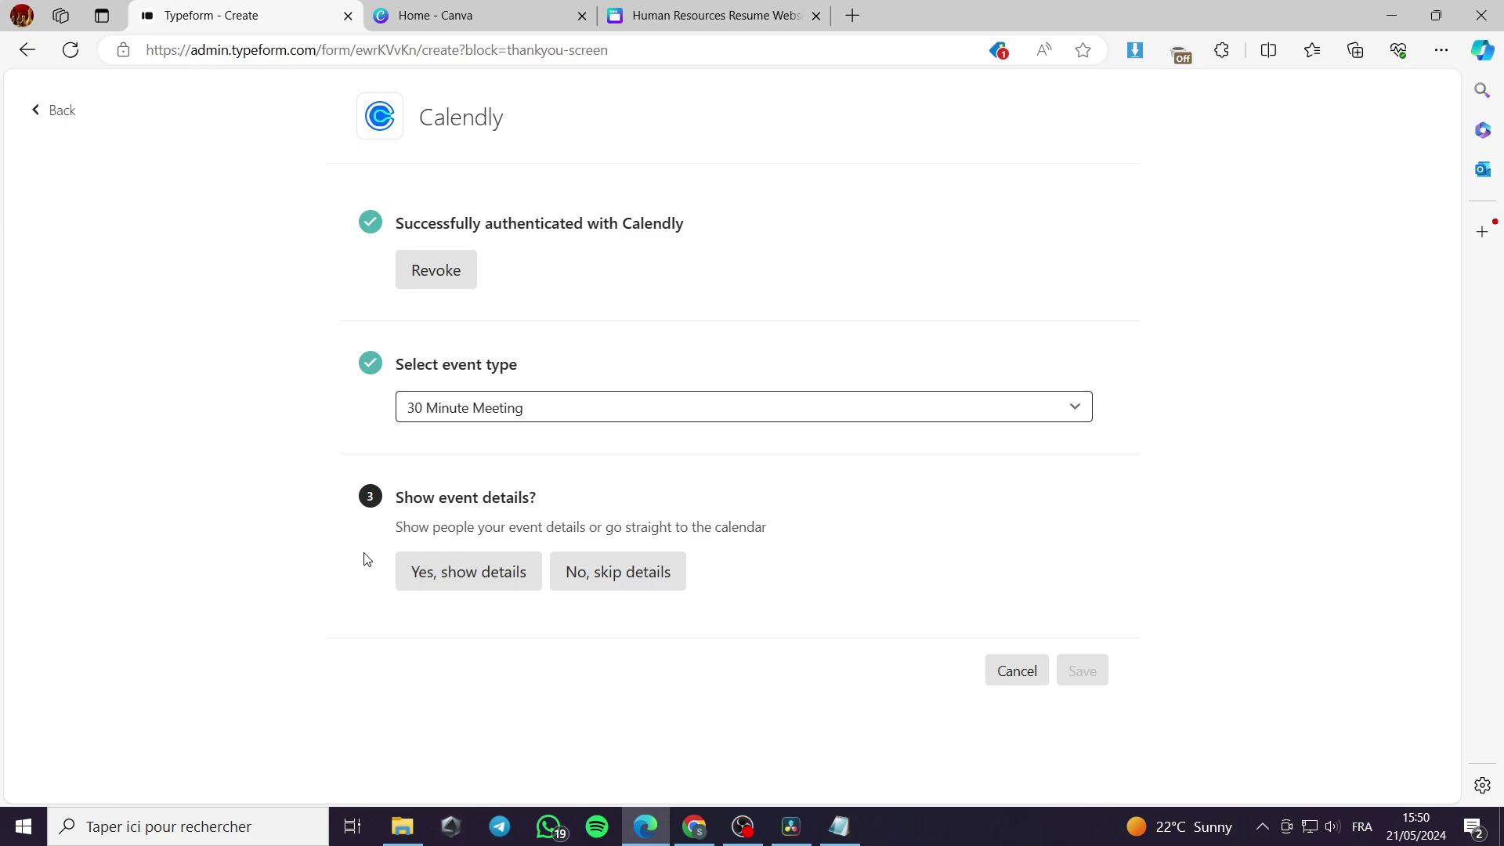
click(467, 577)
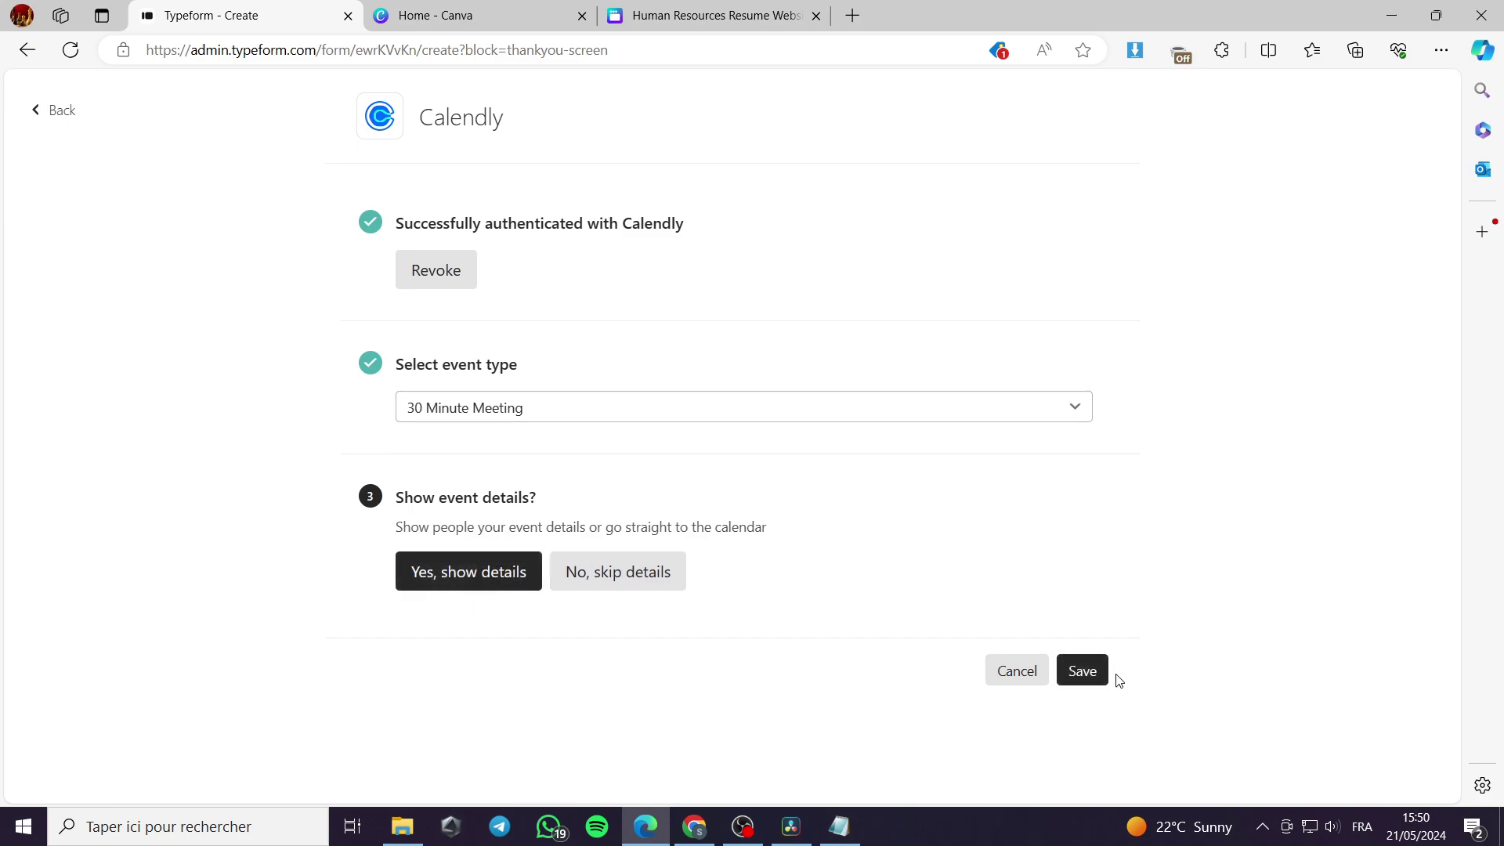
click(1081, 672)
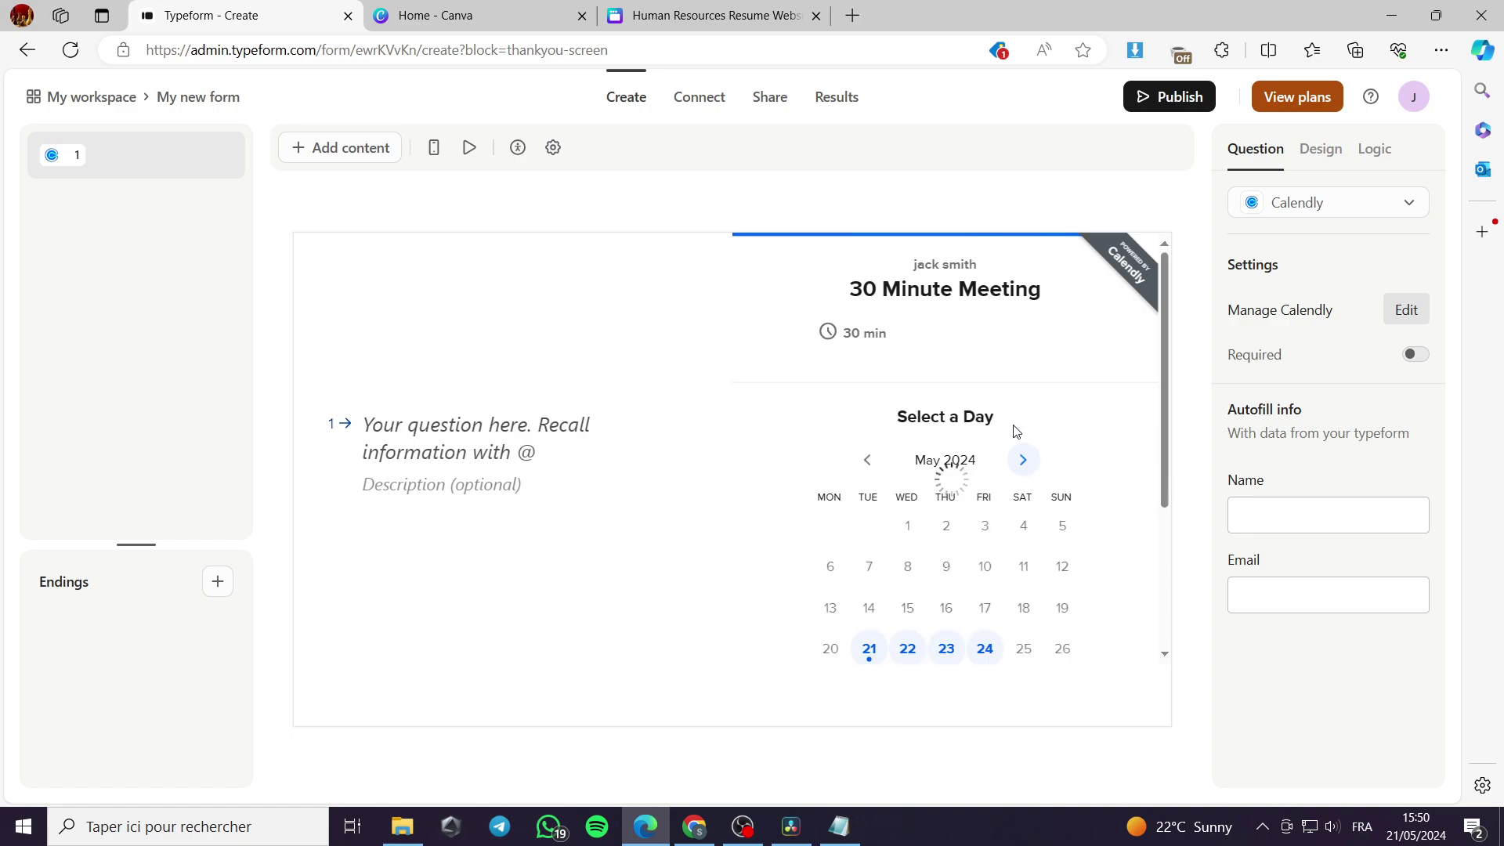
- Title the Calendly question 'Book an Appointment NOW', correcting stray letters along the way
click(428, 421)
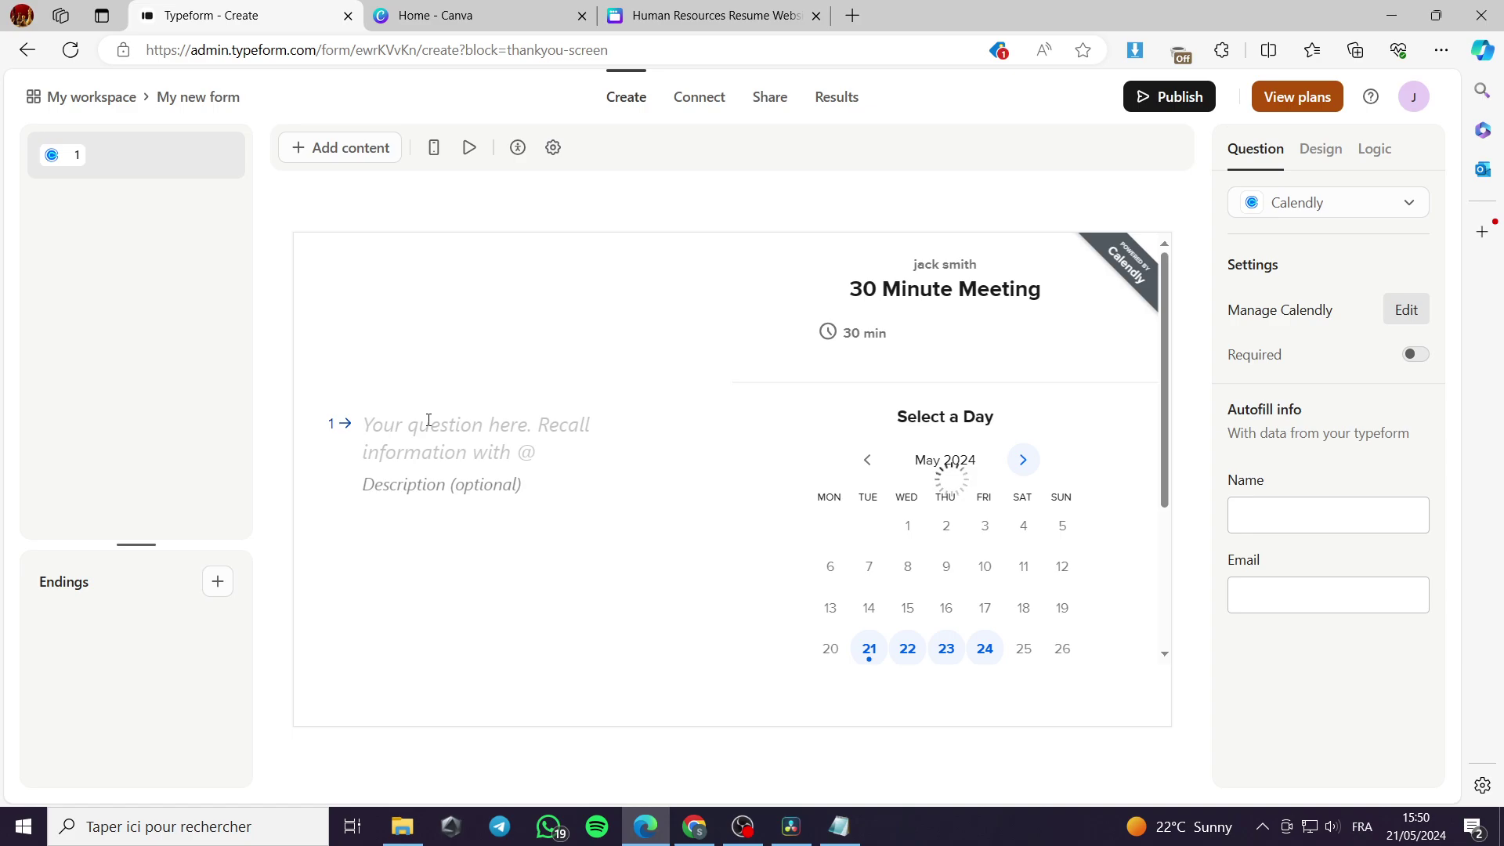
text(B)
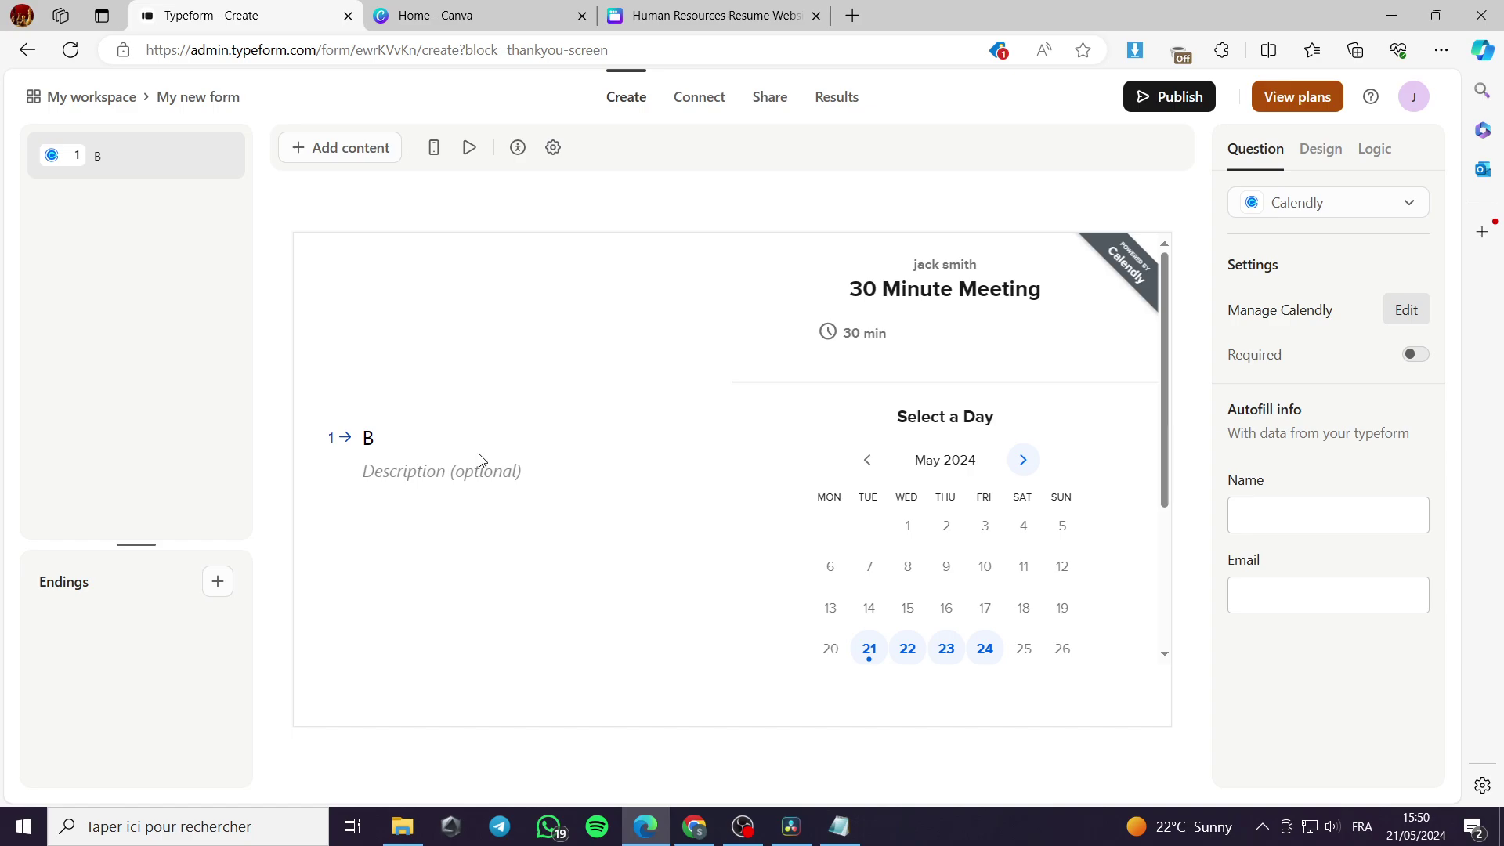
double_click(368, 437)
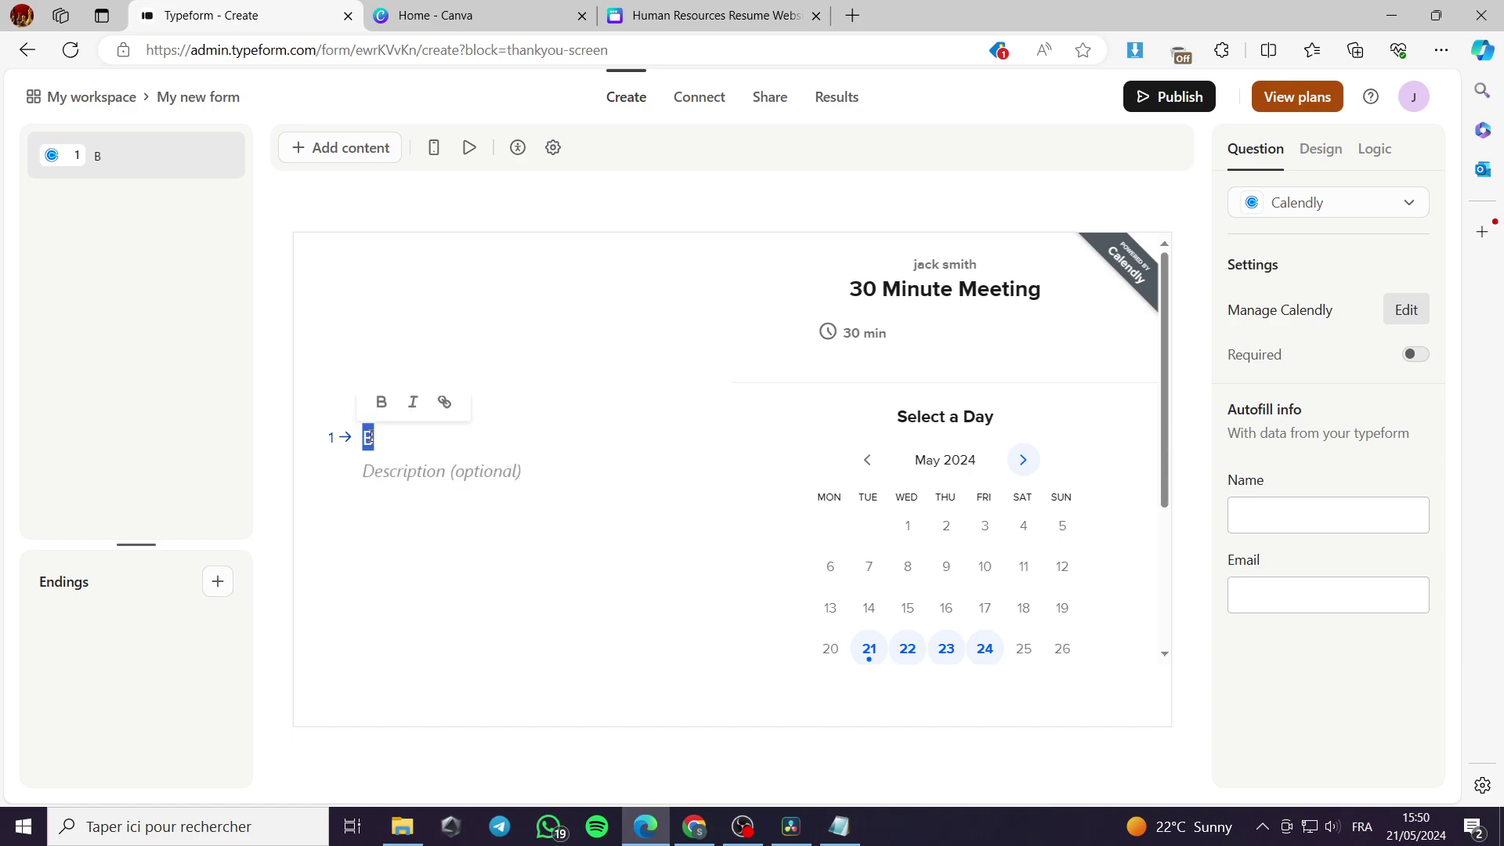
key(BackSpace)
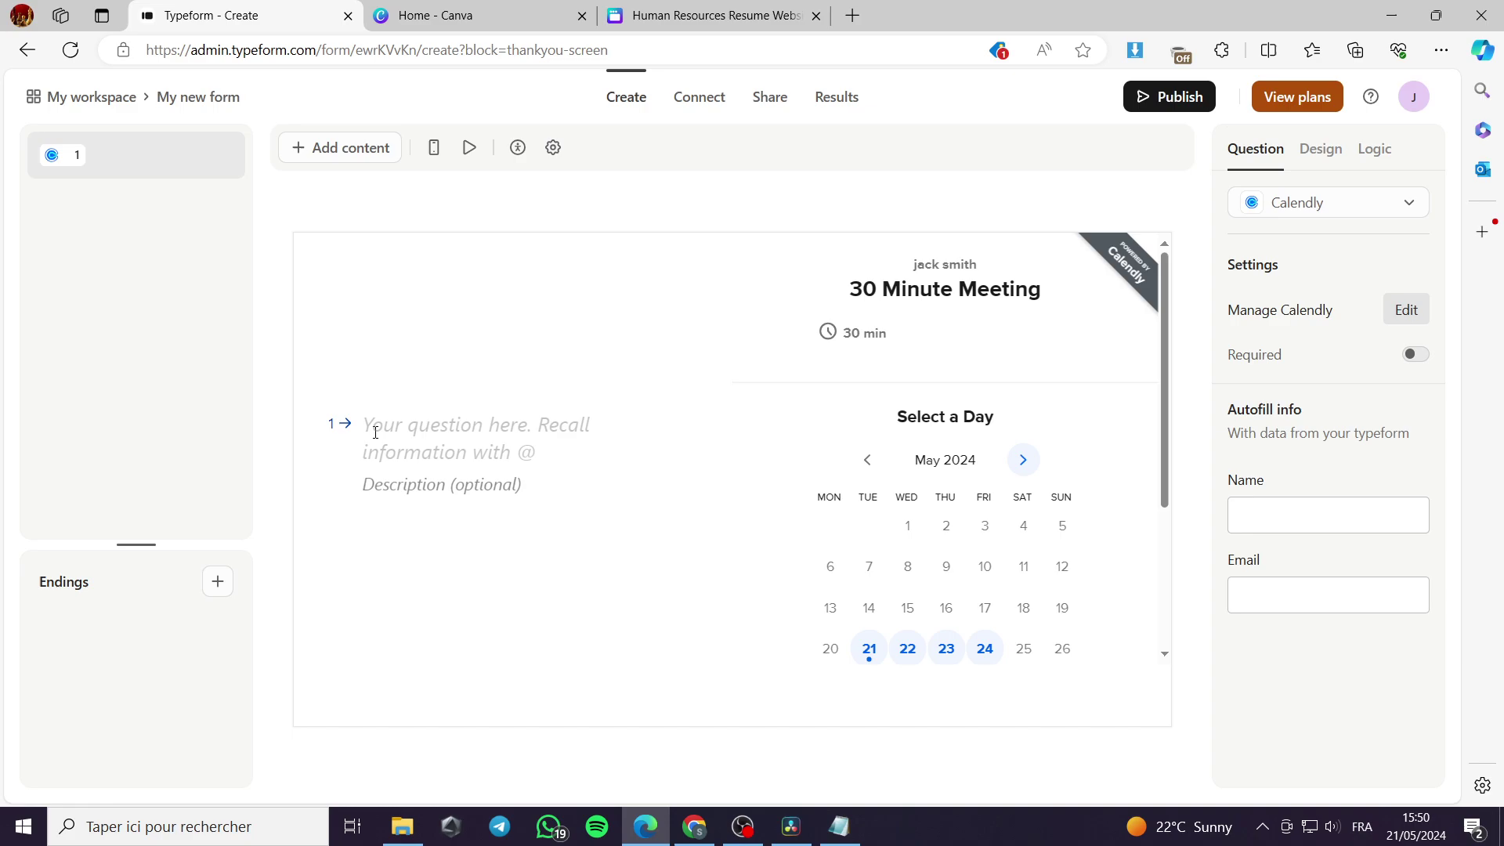
text(Book )
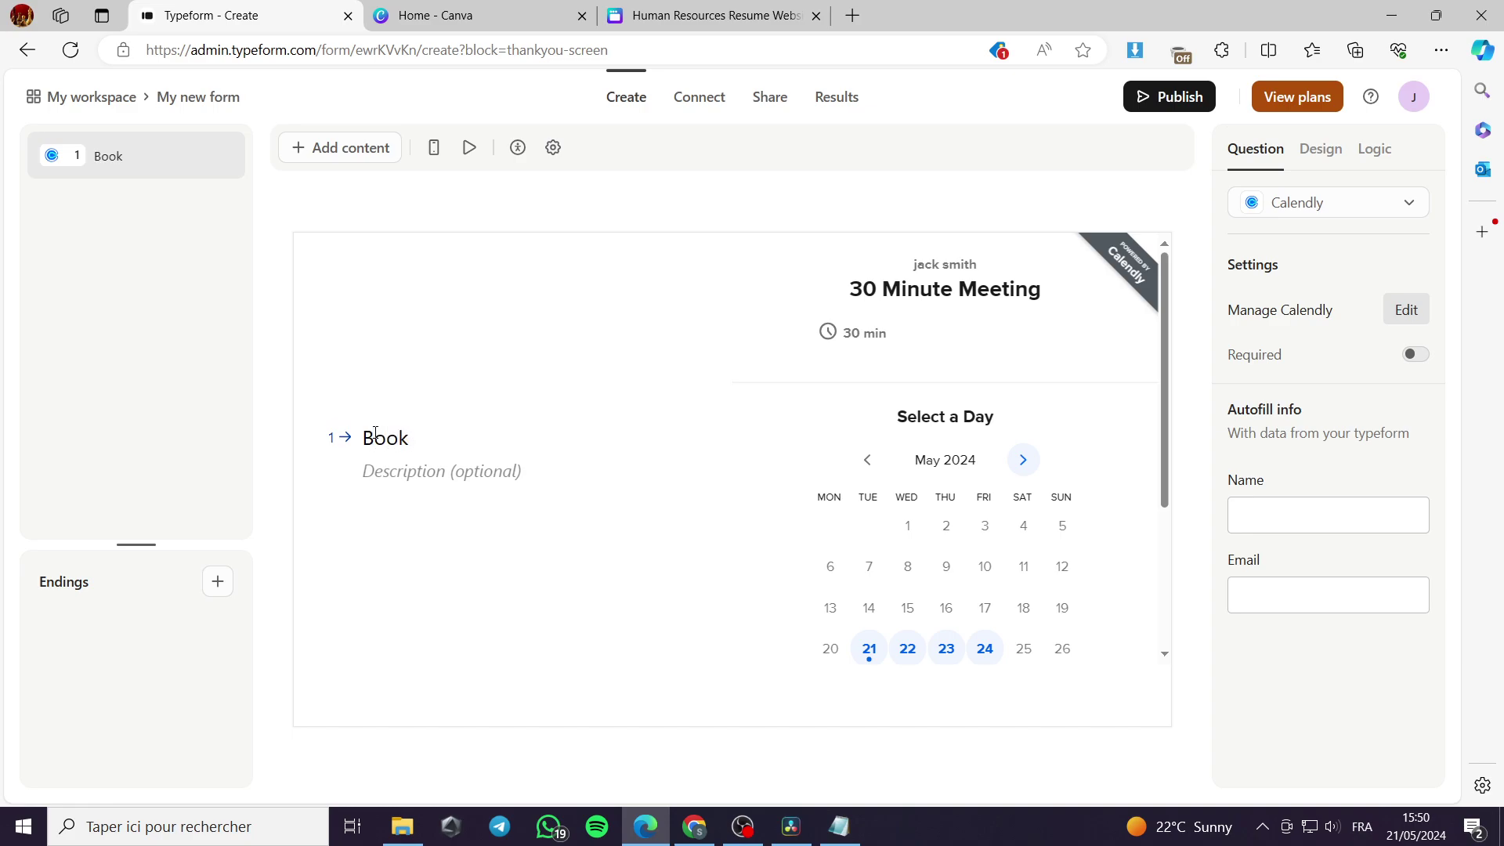
text(A)
key(BackSpace)
text(an Appoint)
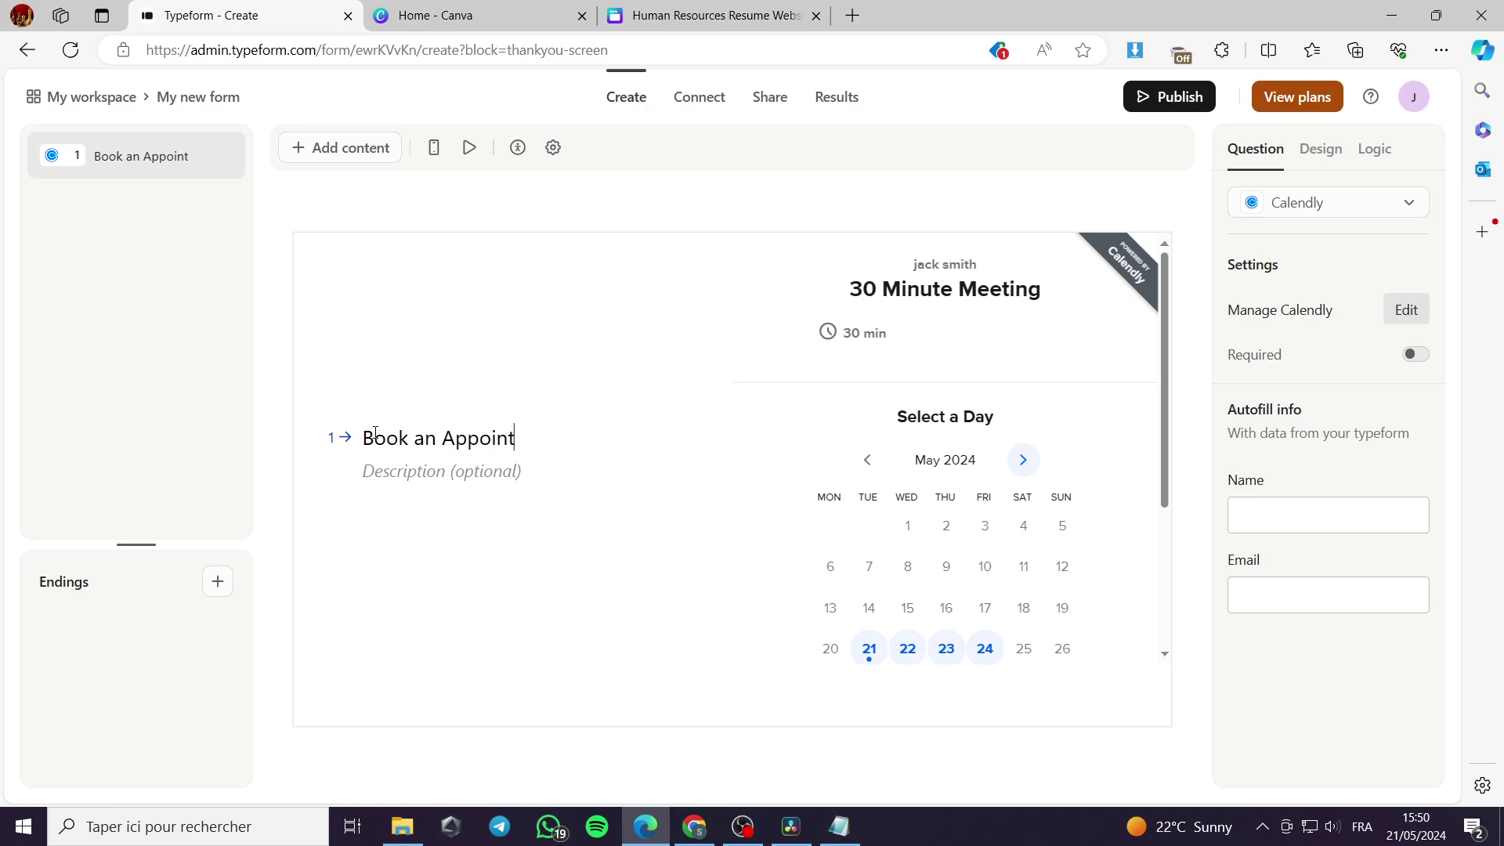
text(ment)
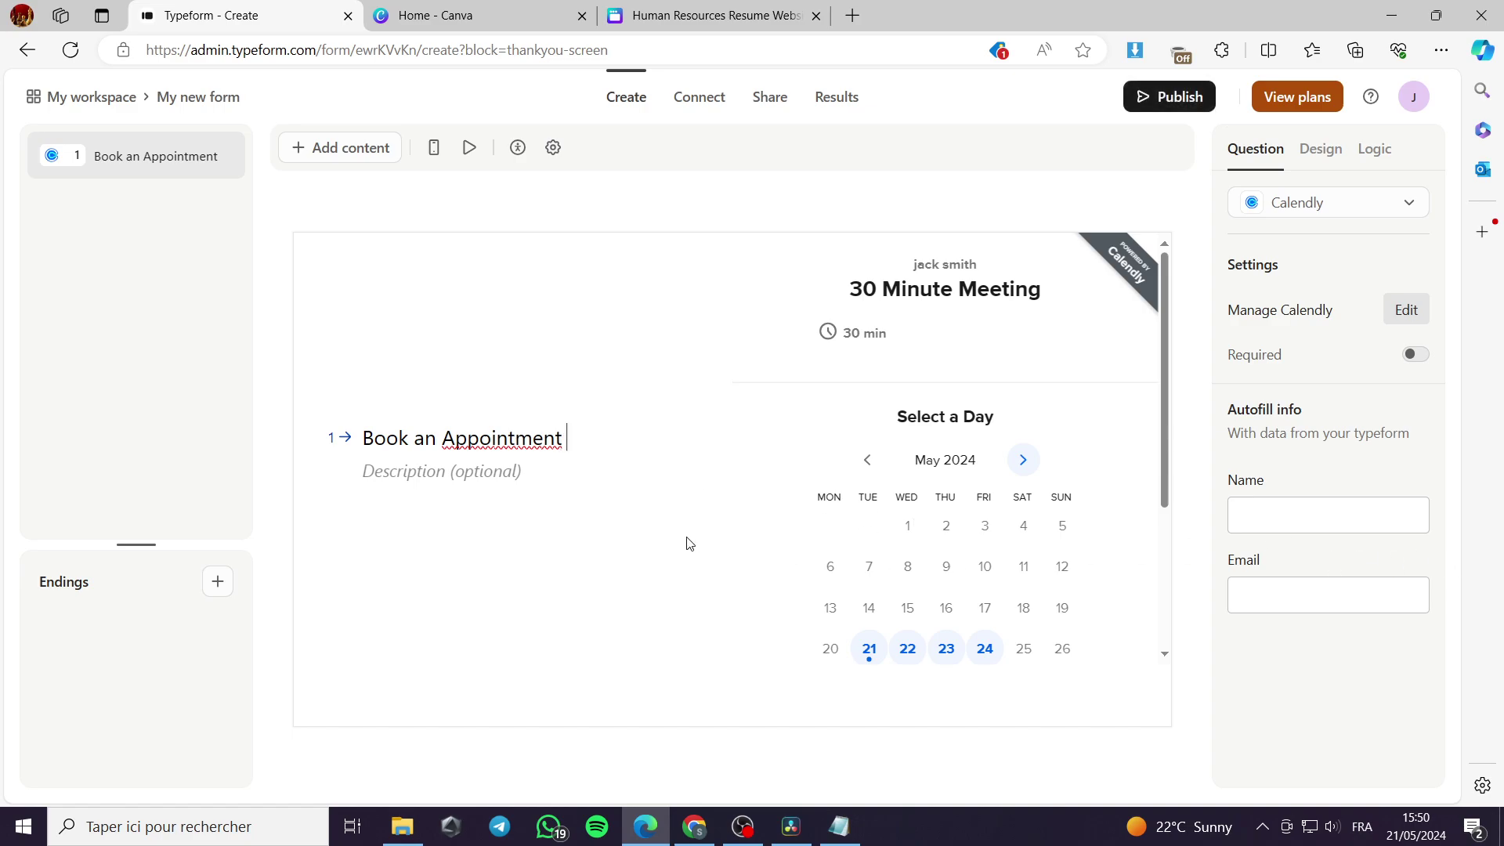
text( NOW)
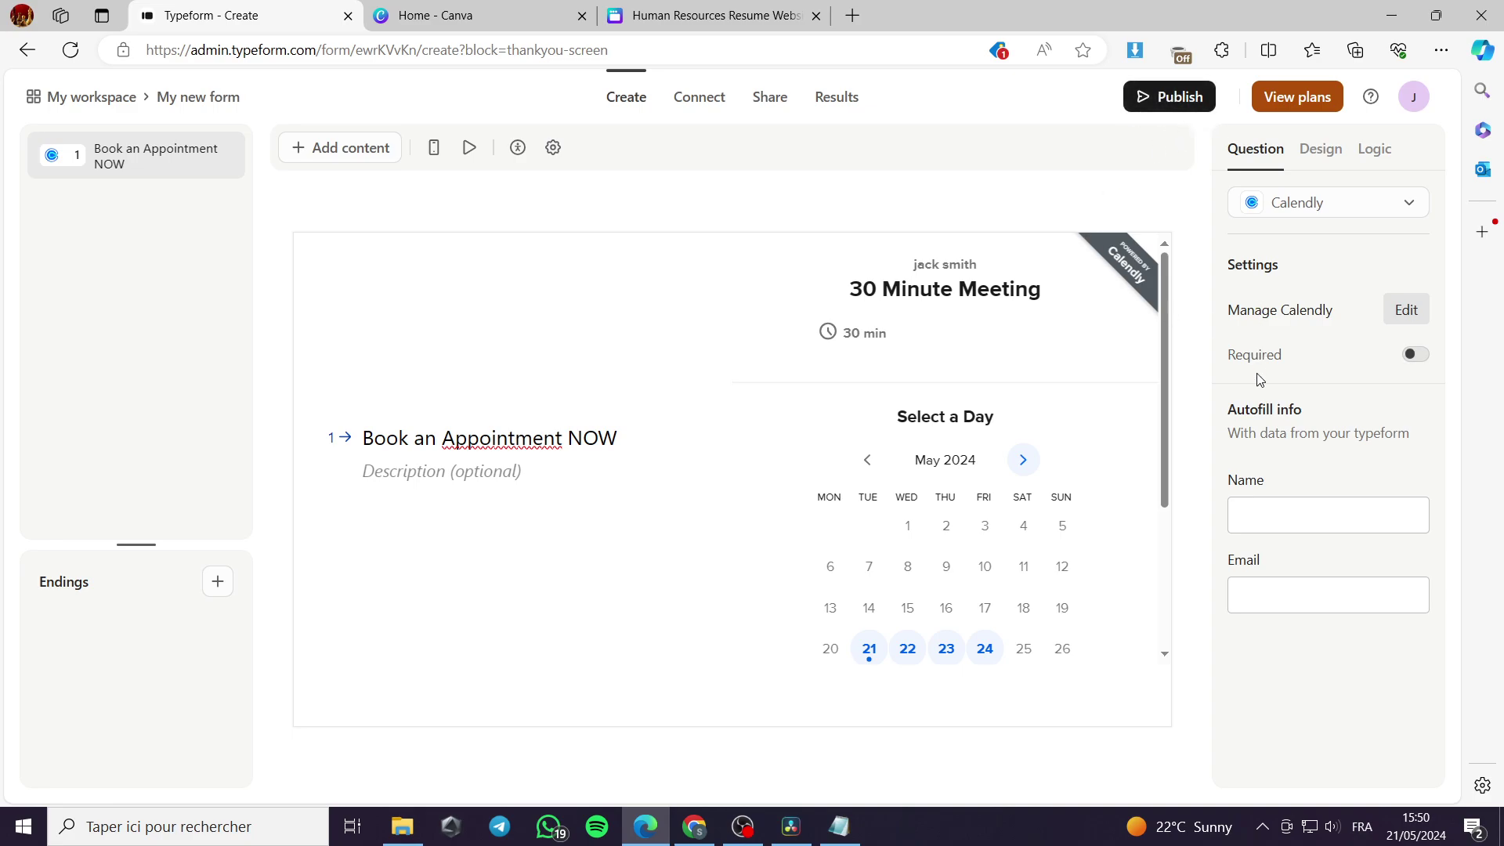
- Browse the Design gallery themes, trying Paper Invite and Art Splash on the form
click(1322, 162)
right_click(1257, 152)
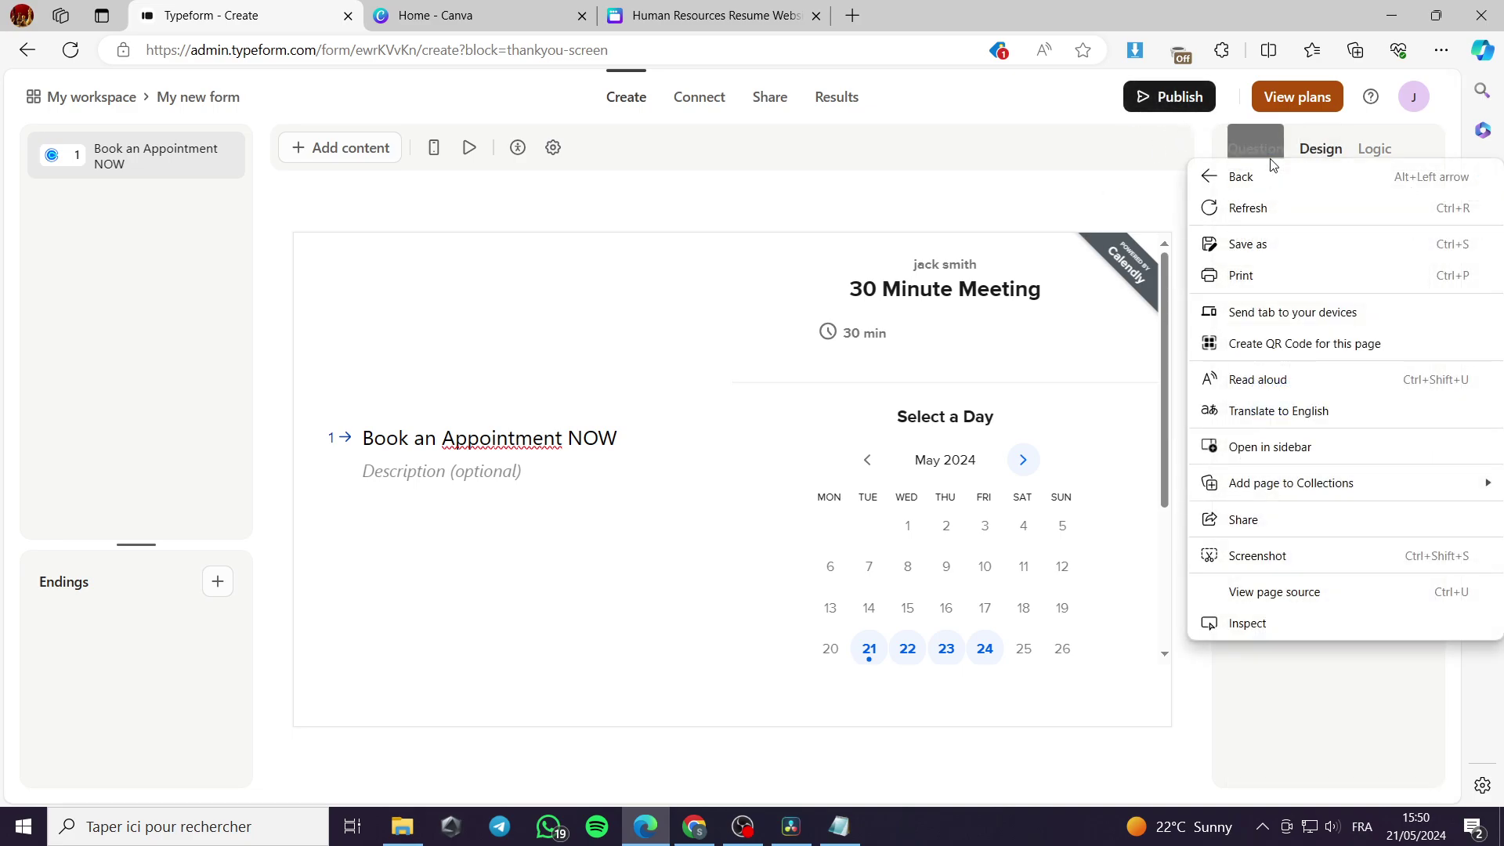
key(Escape)
click(1257, 151)
click(1322, 151)
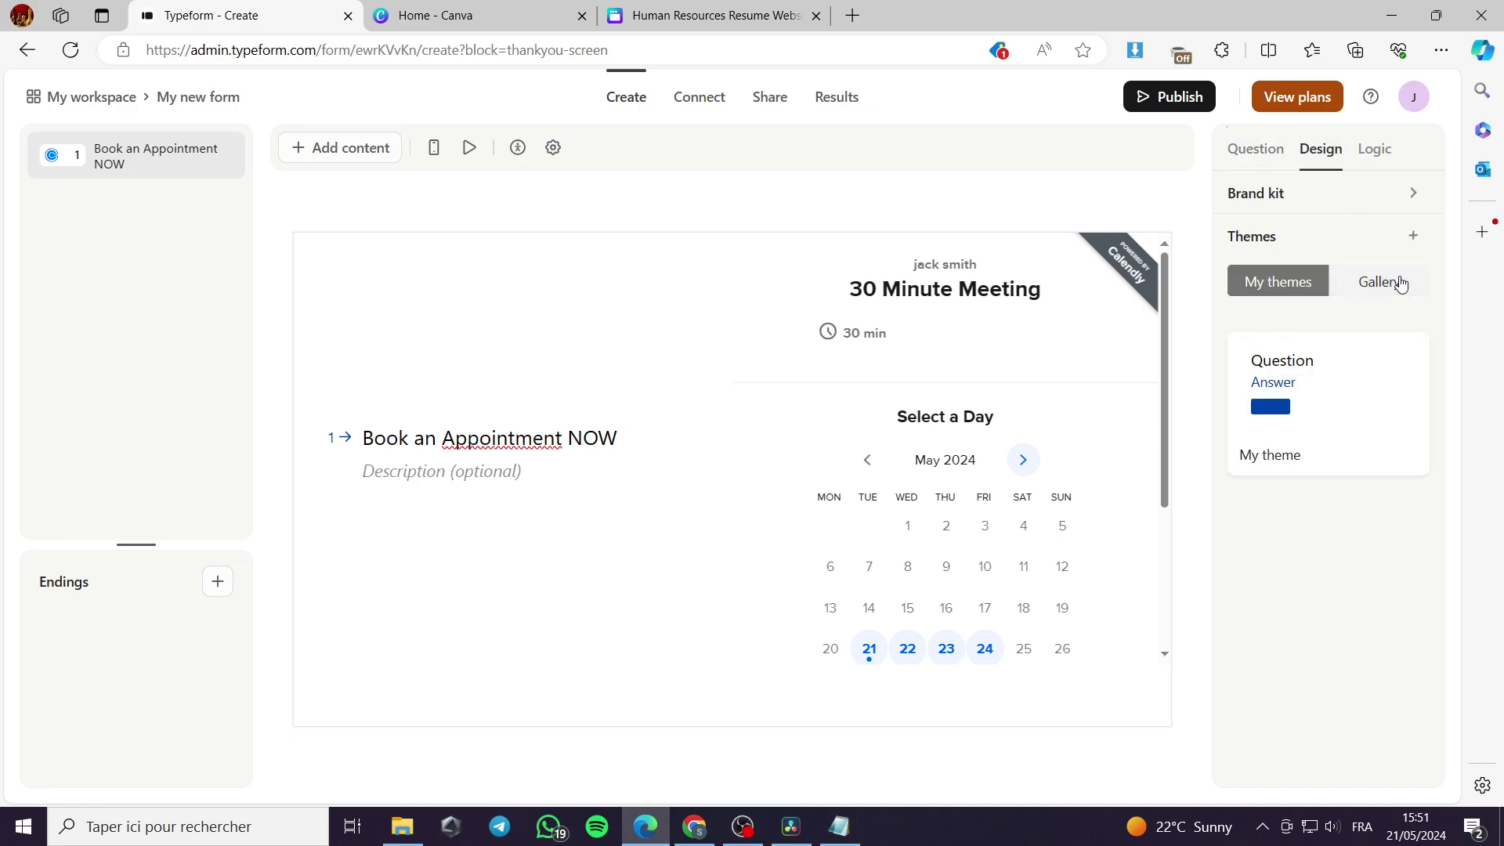
click(1400, 283)
scroll(1332, 470, down, 2)
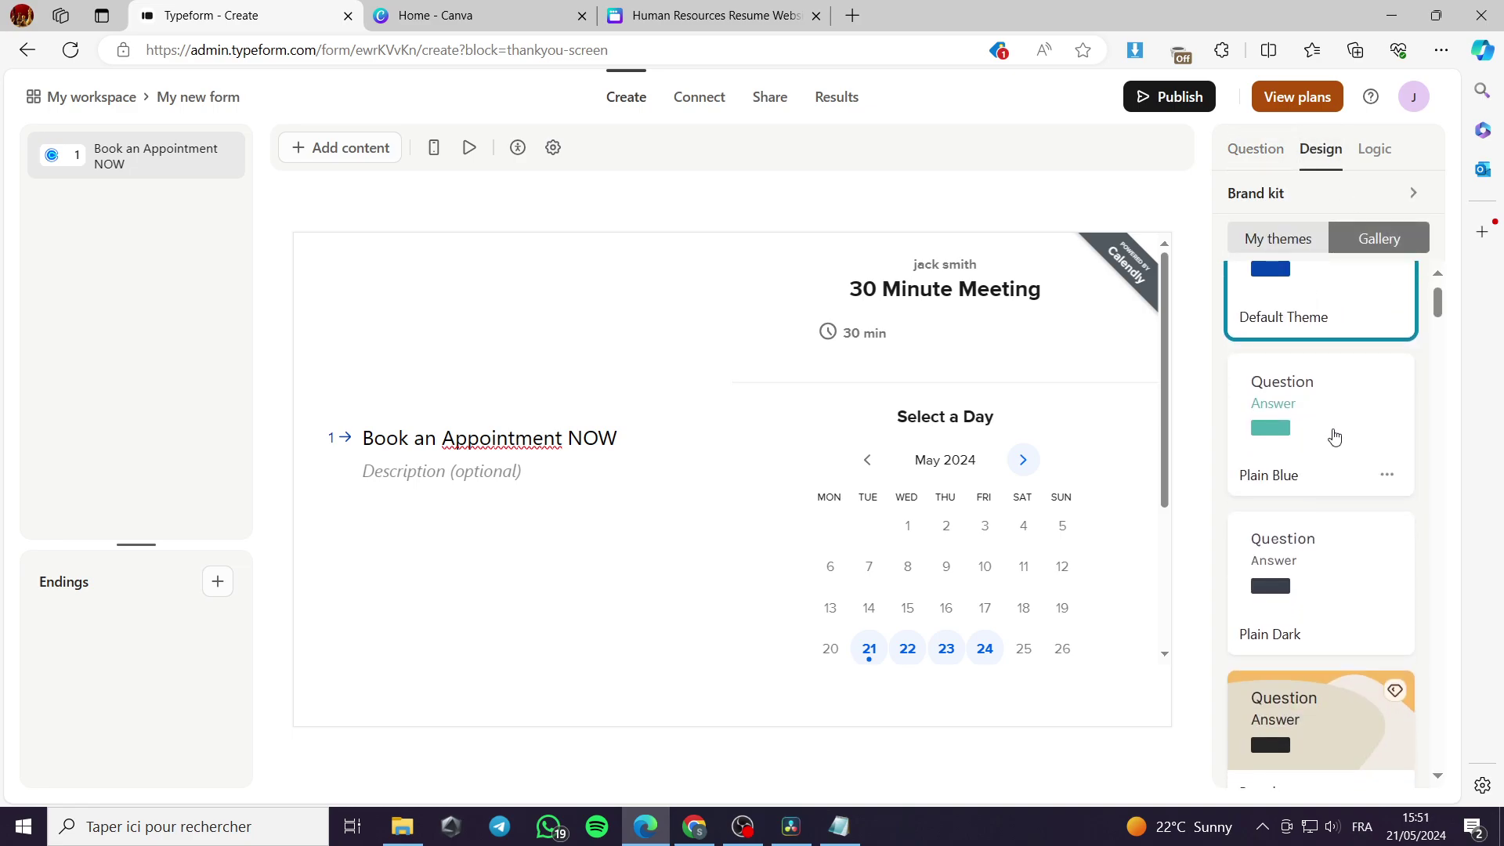
scroll(1328, 530, down, 10)
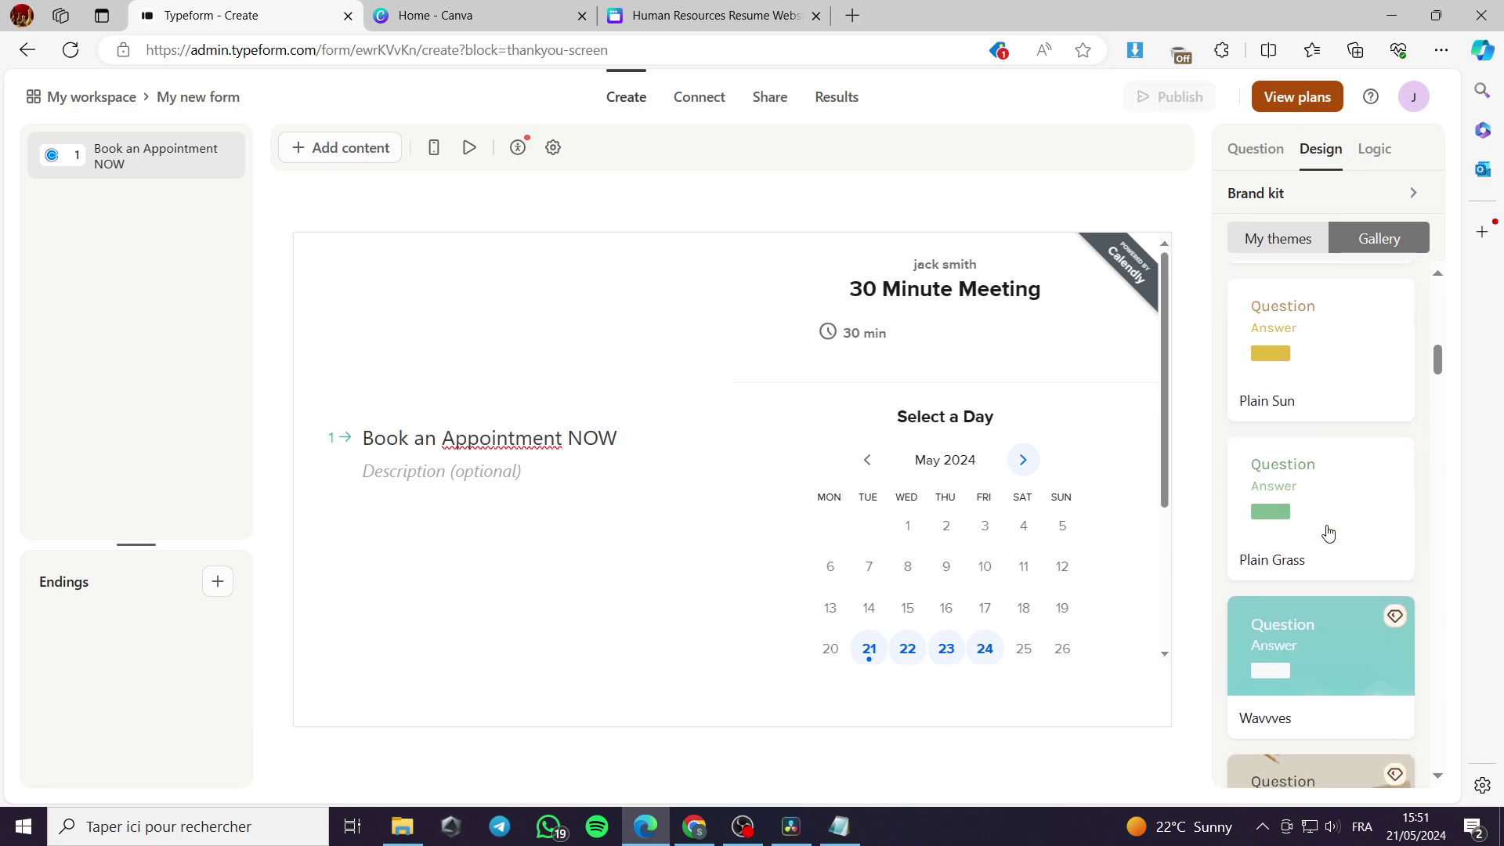
scroll(1328, 533, down, 3)
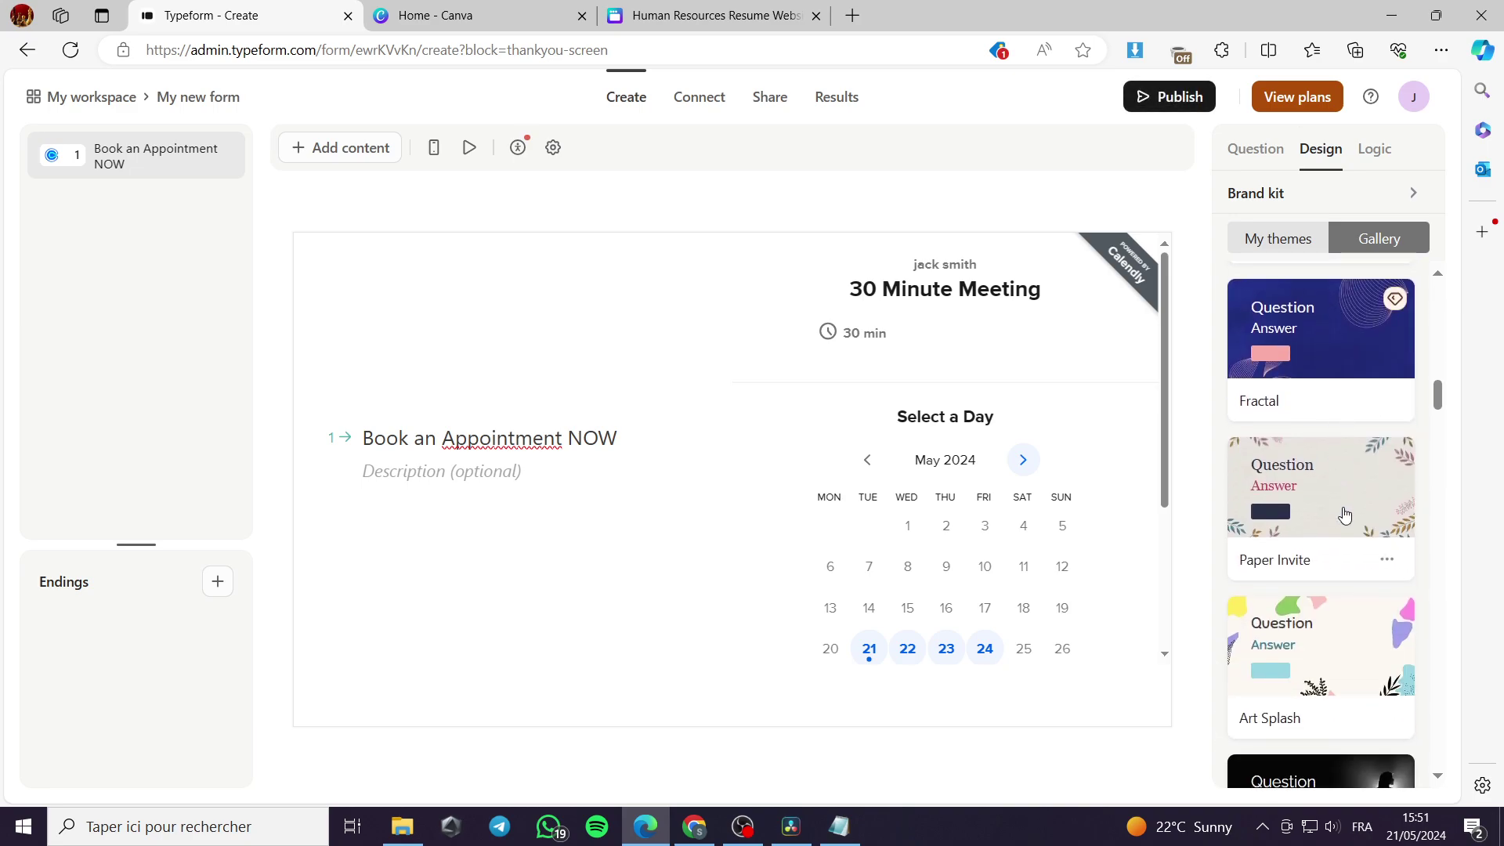
click(1344, 516)
click(1355, 646)
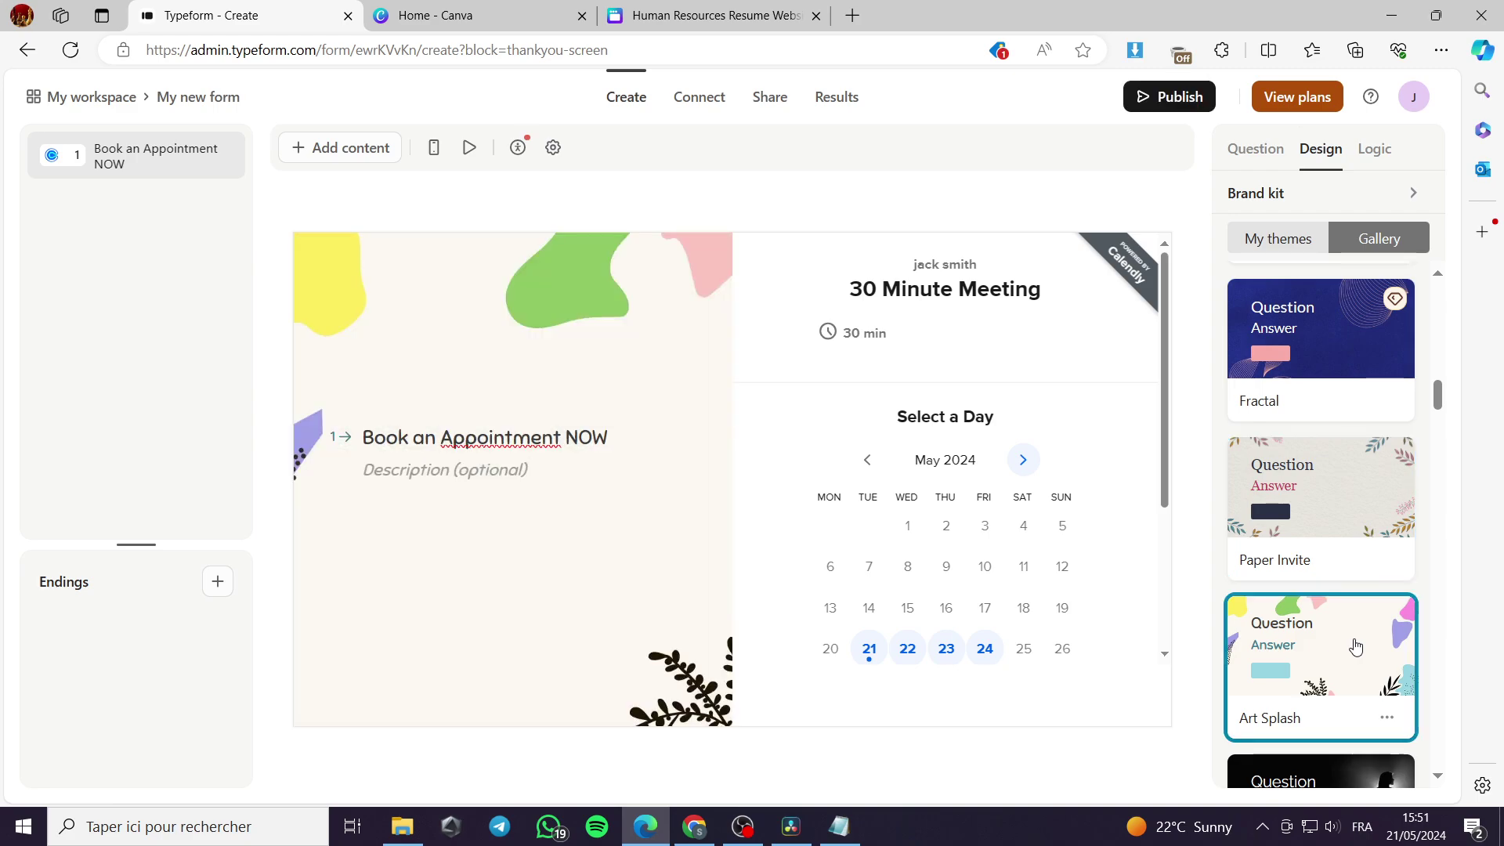
- Try Orbital, a teal premium theme and Taxi, settle on Spaceboy, then view the logic map
scroll(1355, 646, down, 8)
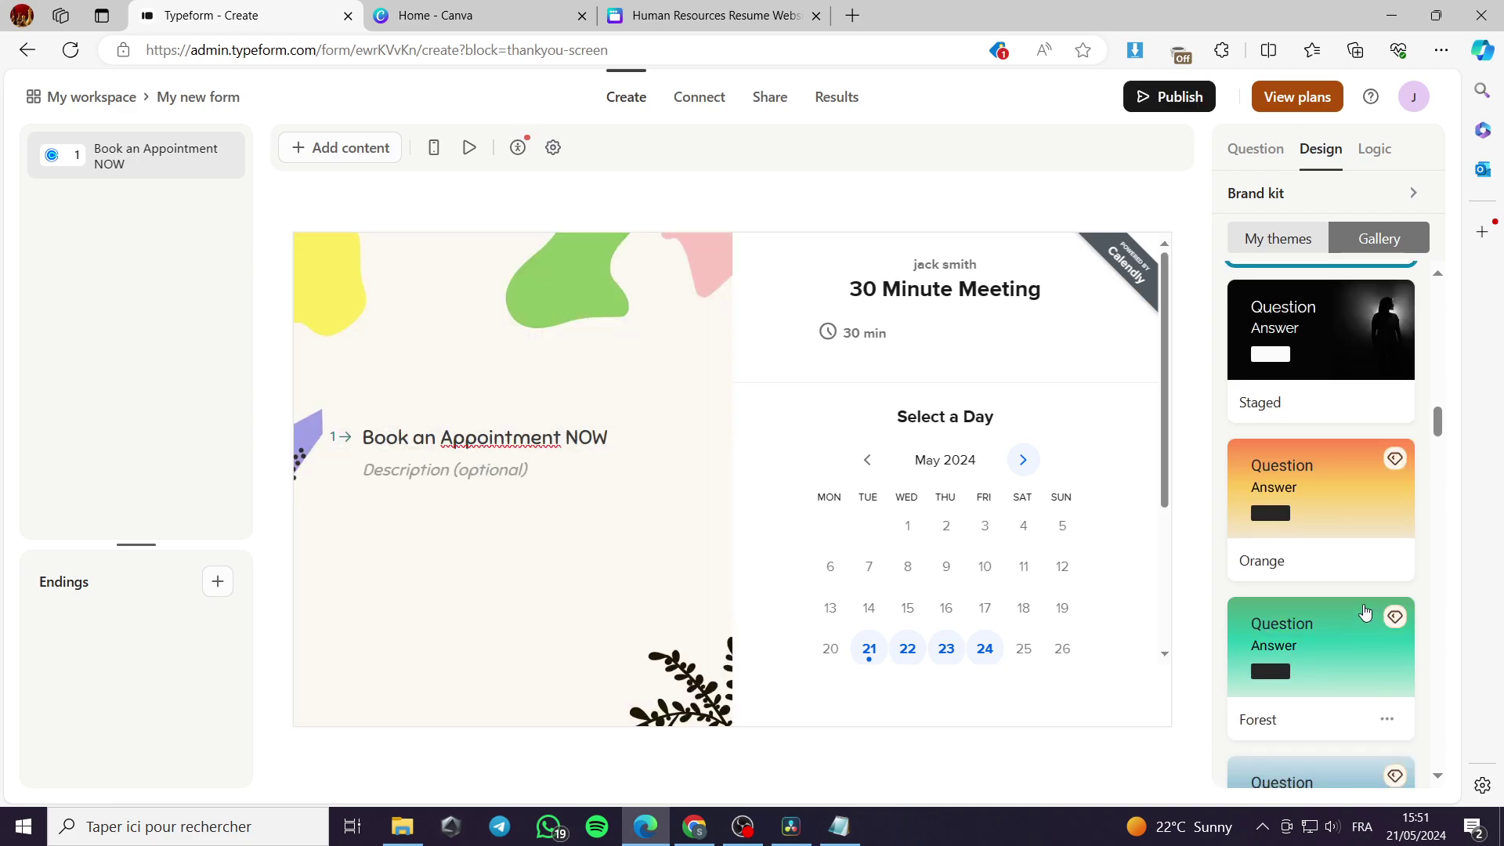
scroll(1374, 571, down, 3)
click(1381, 540)
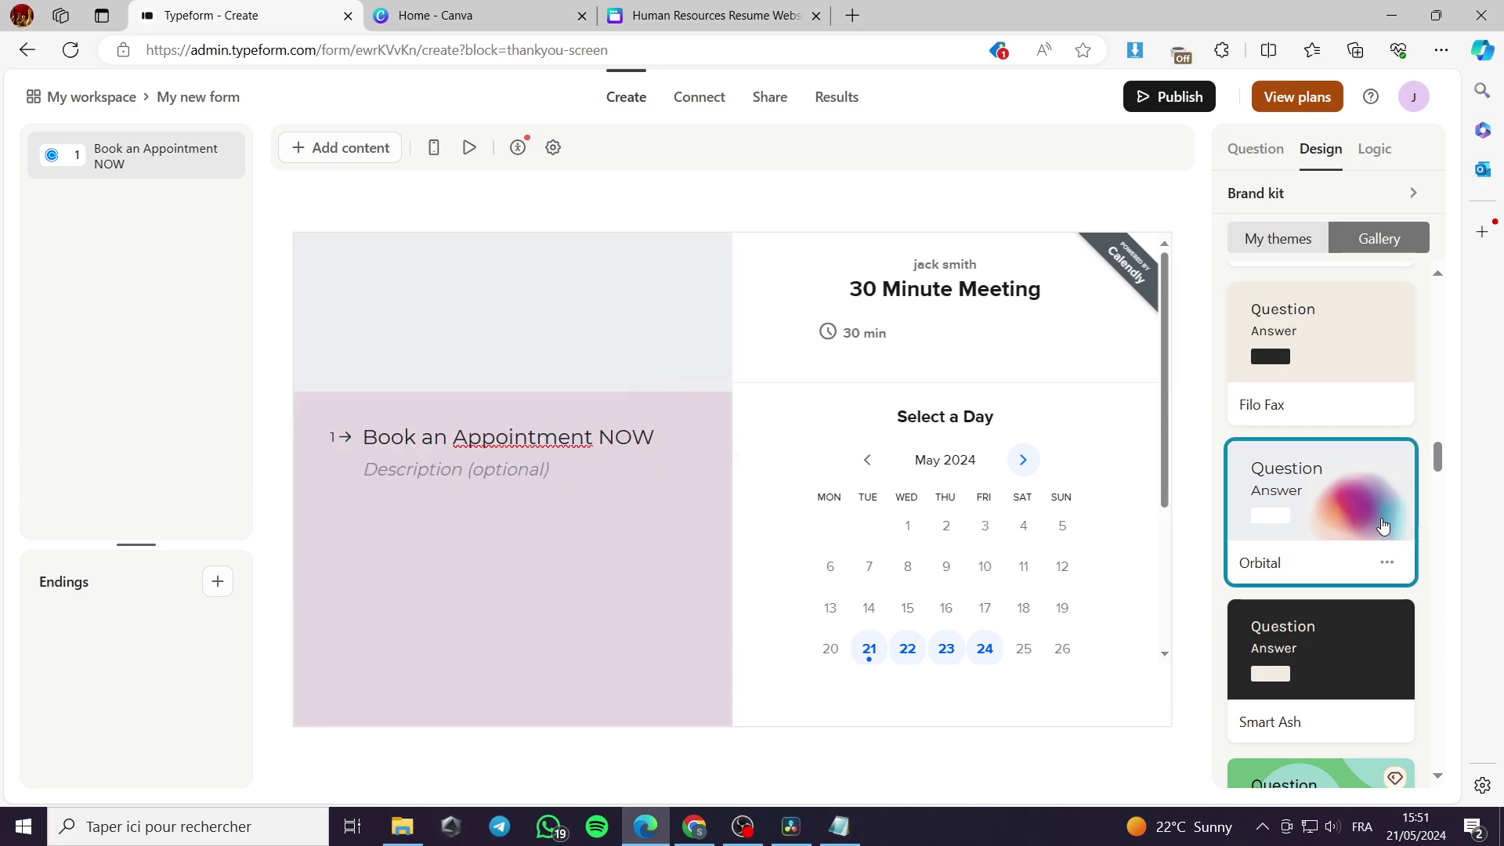
scroll(1382, 523, down, 3)
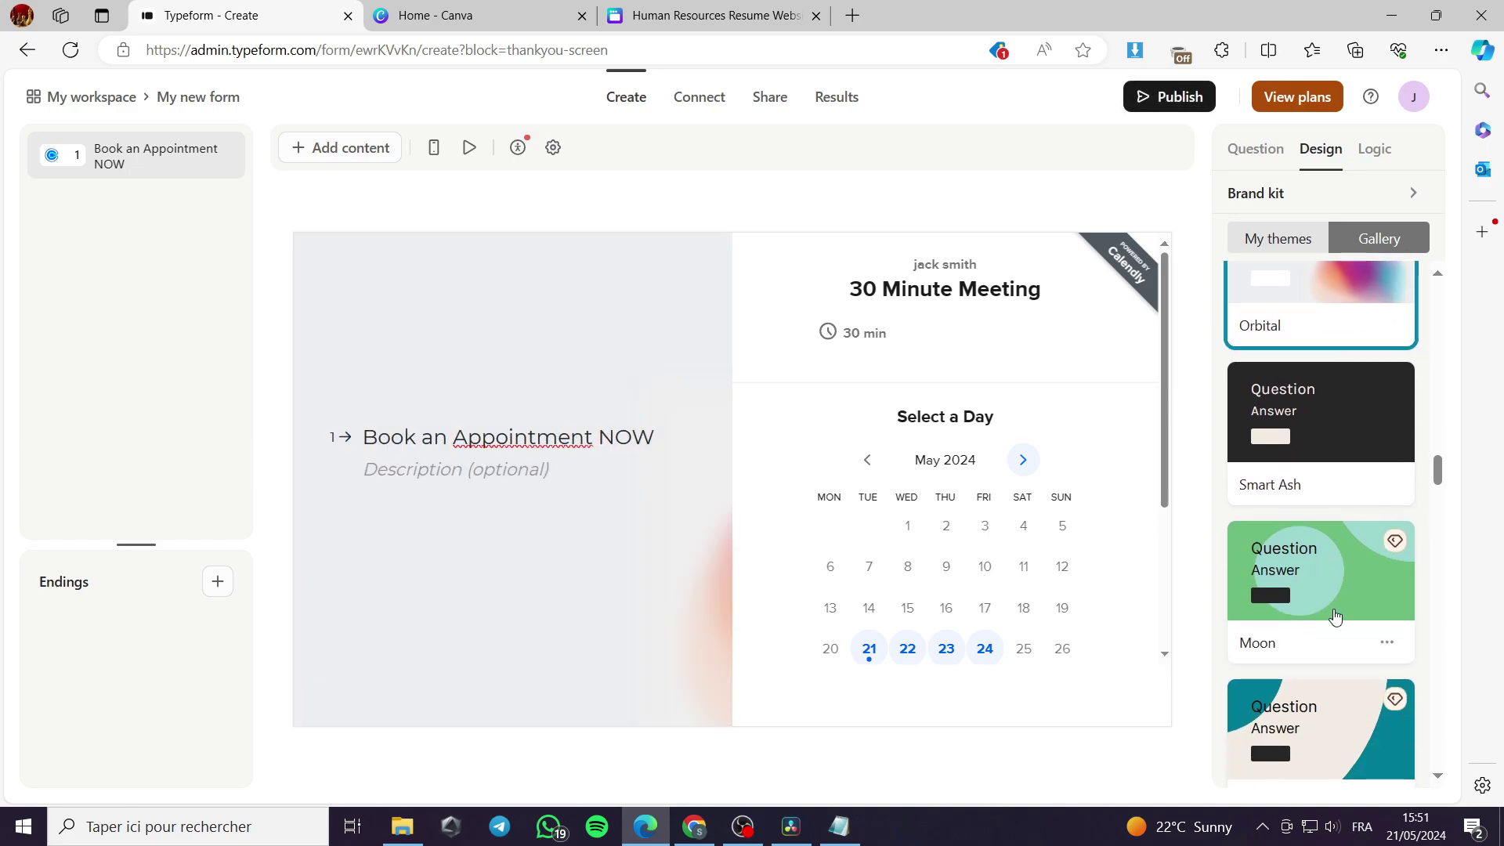
click(1337, 730)
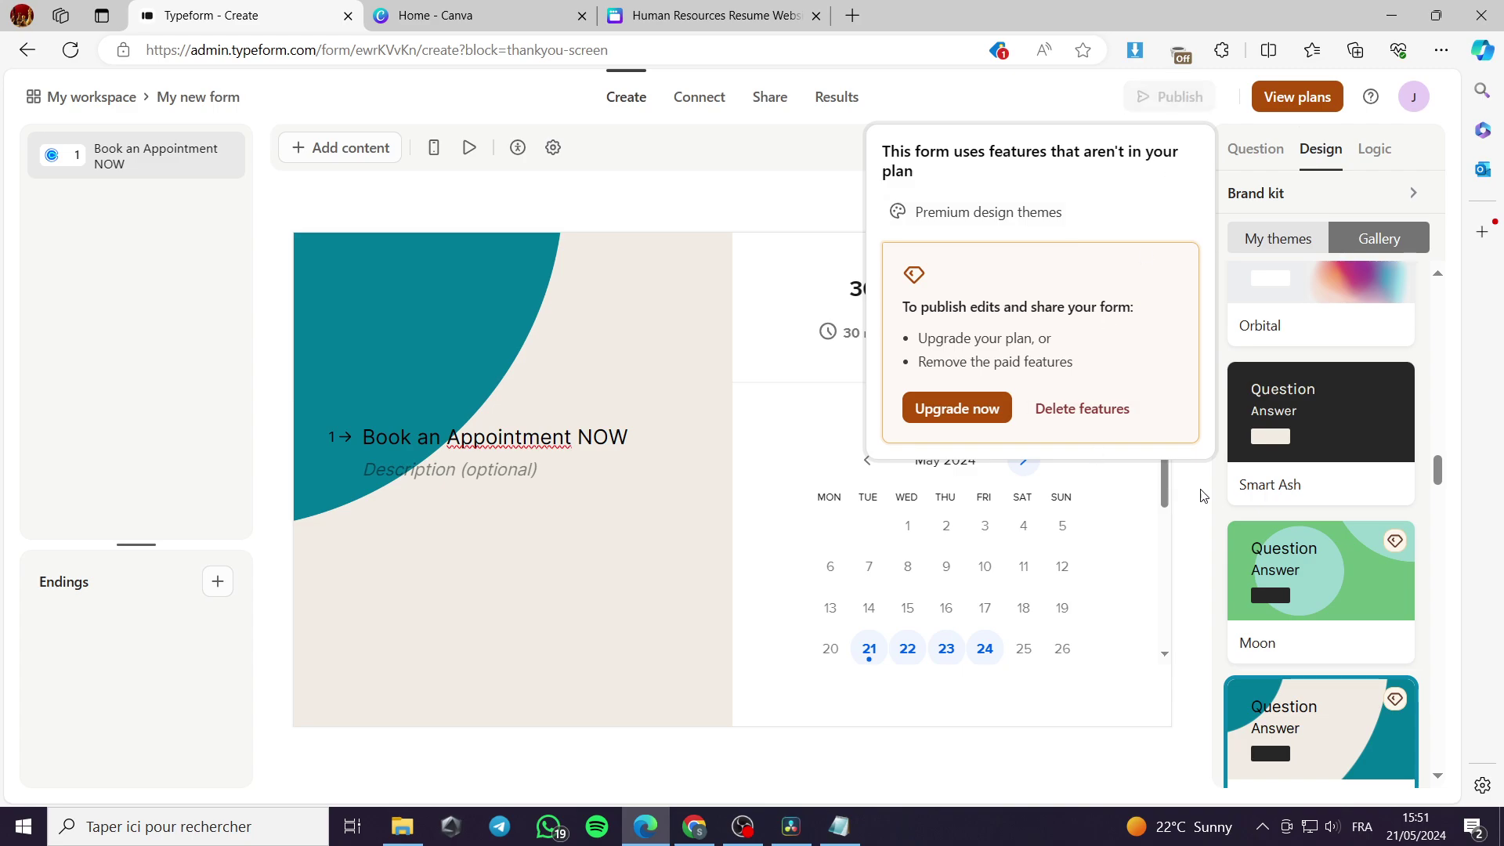
scroll(1331, 502, down, 7)
click(1340, 471)
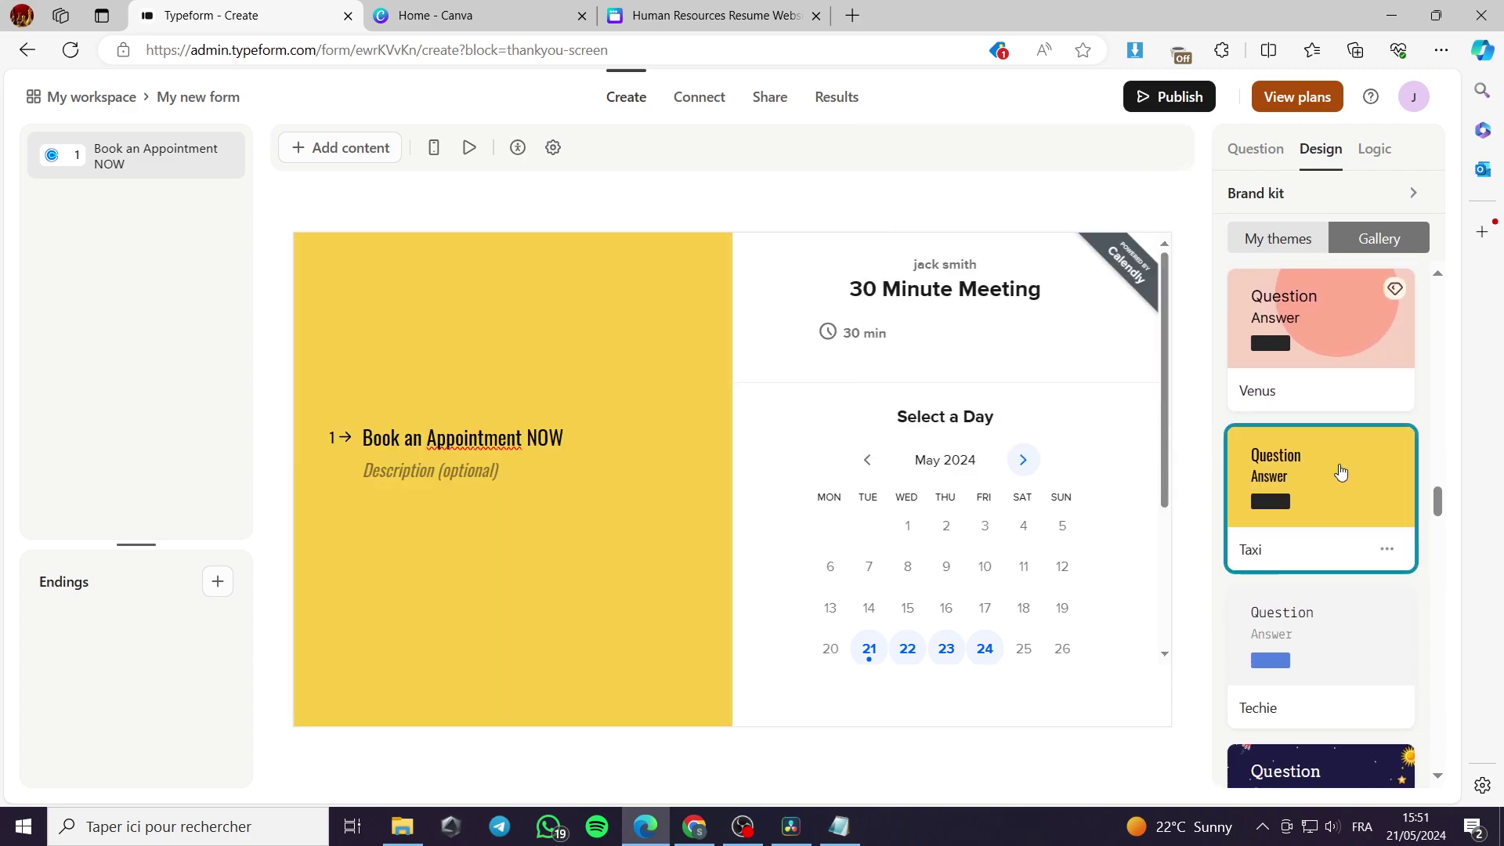
scroll(1340, 474, down, 2)
click(1367, 657)
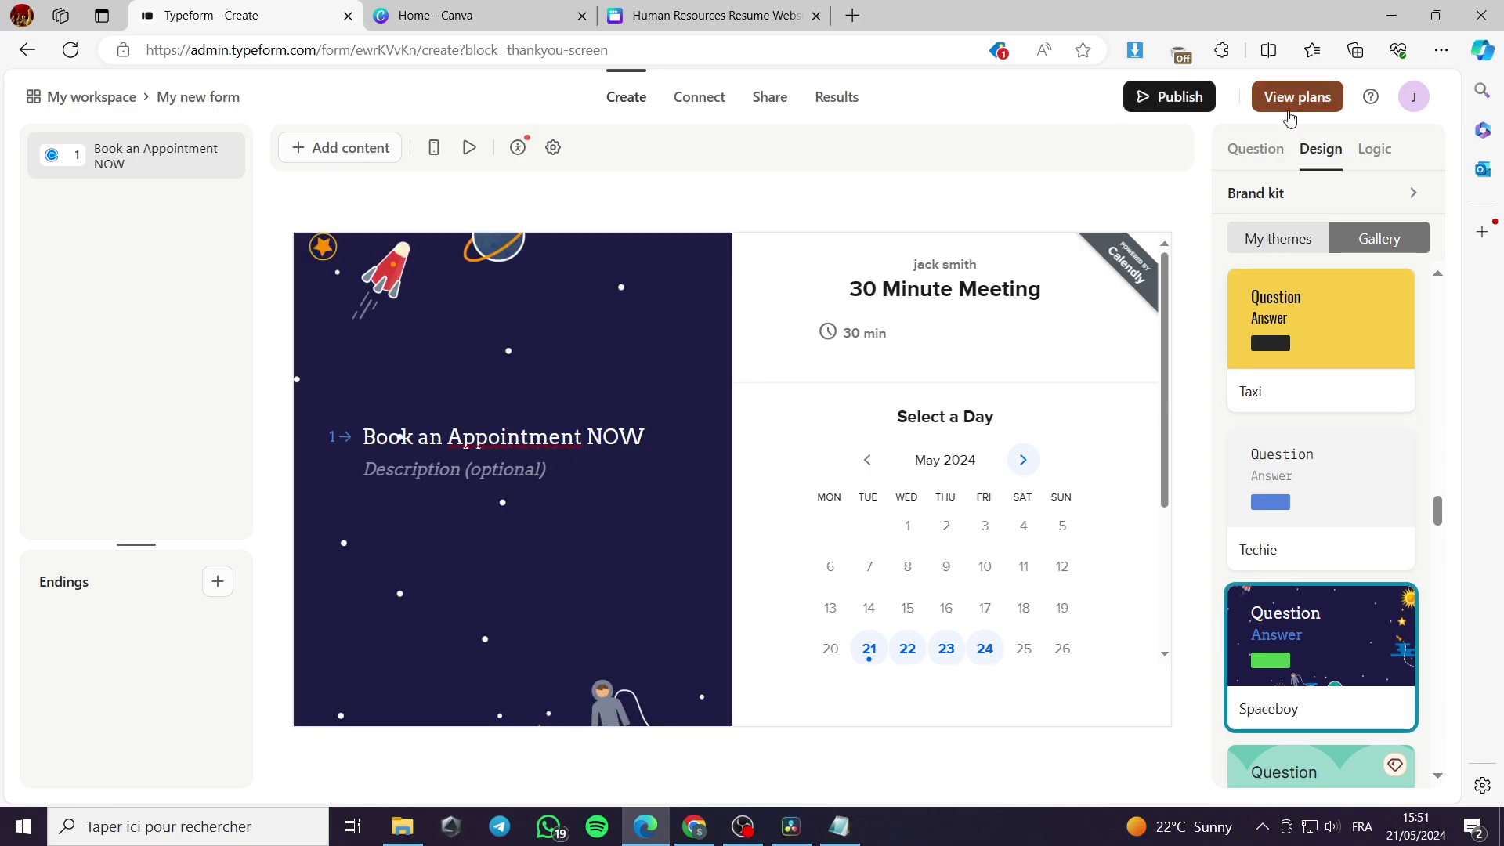
click(1374, 150)
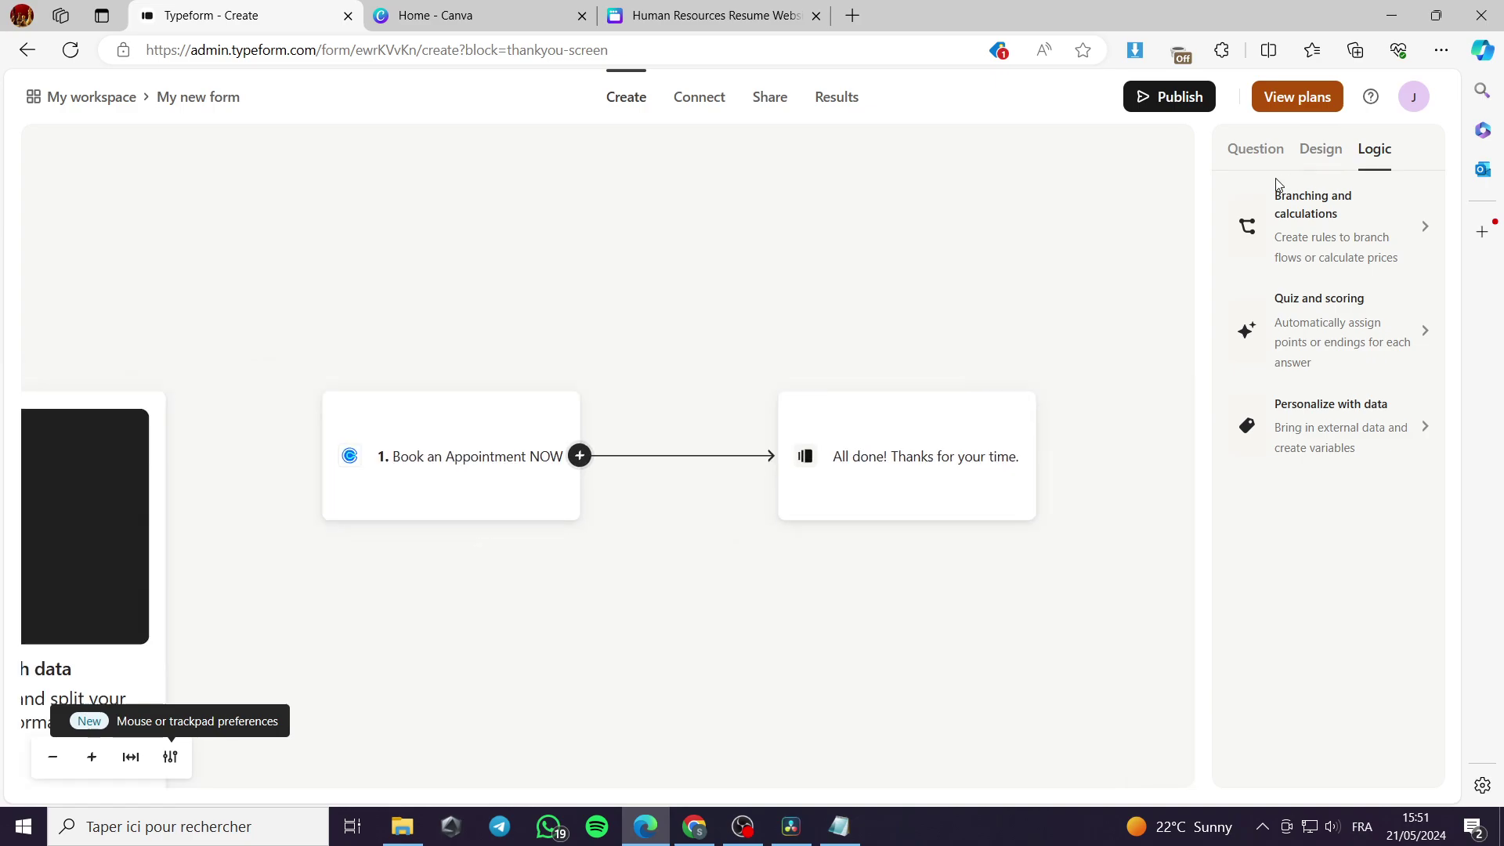
- Clear the stray letter from the Calendly Name autofill, publish the form, and copy its link
click(1313, 160)
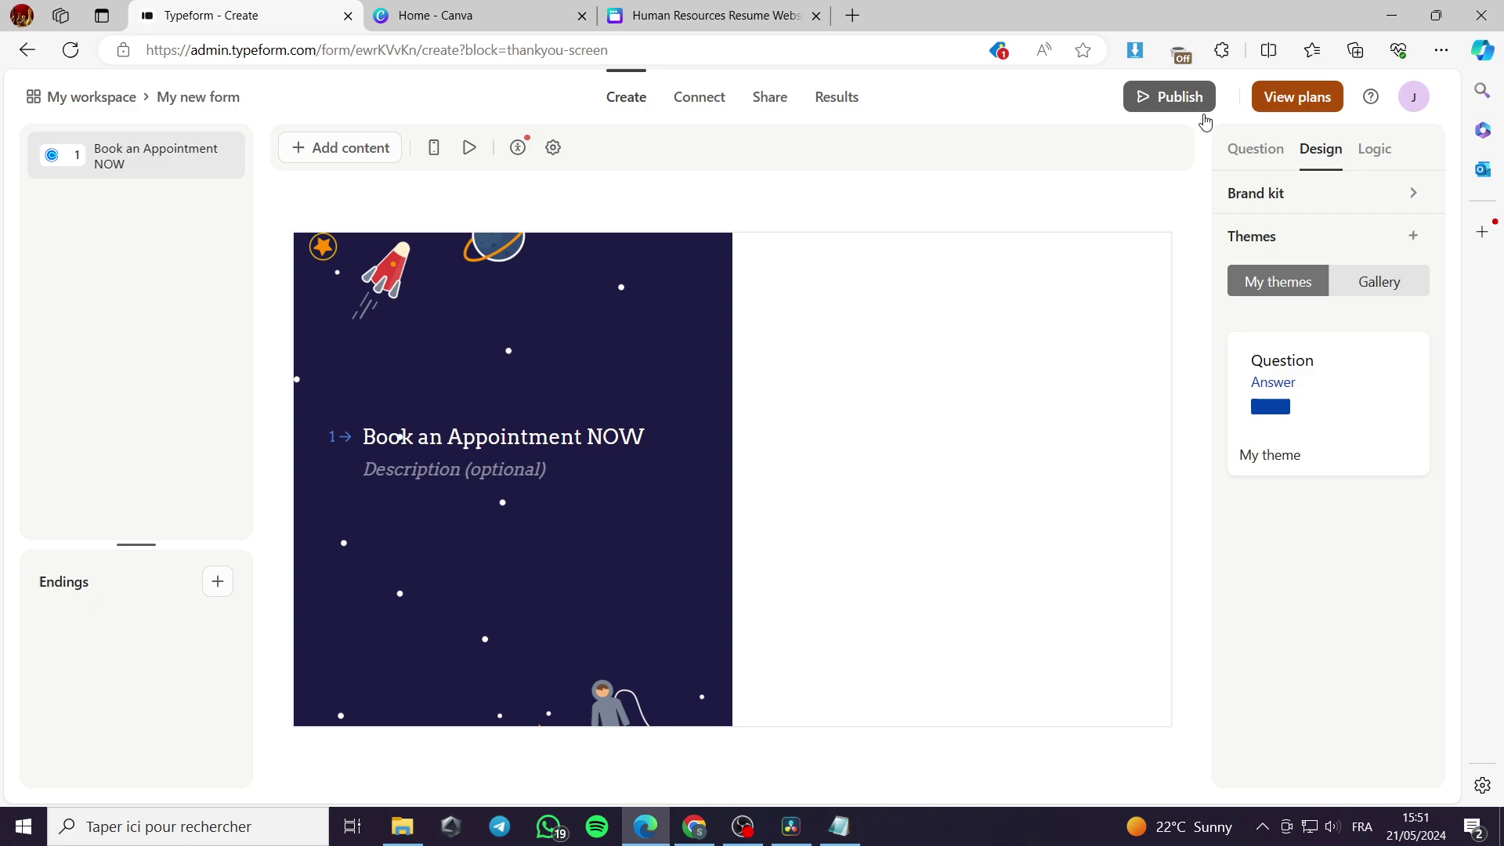
click(1254, 149)
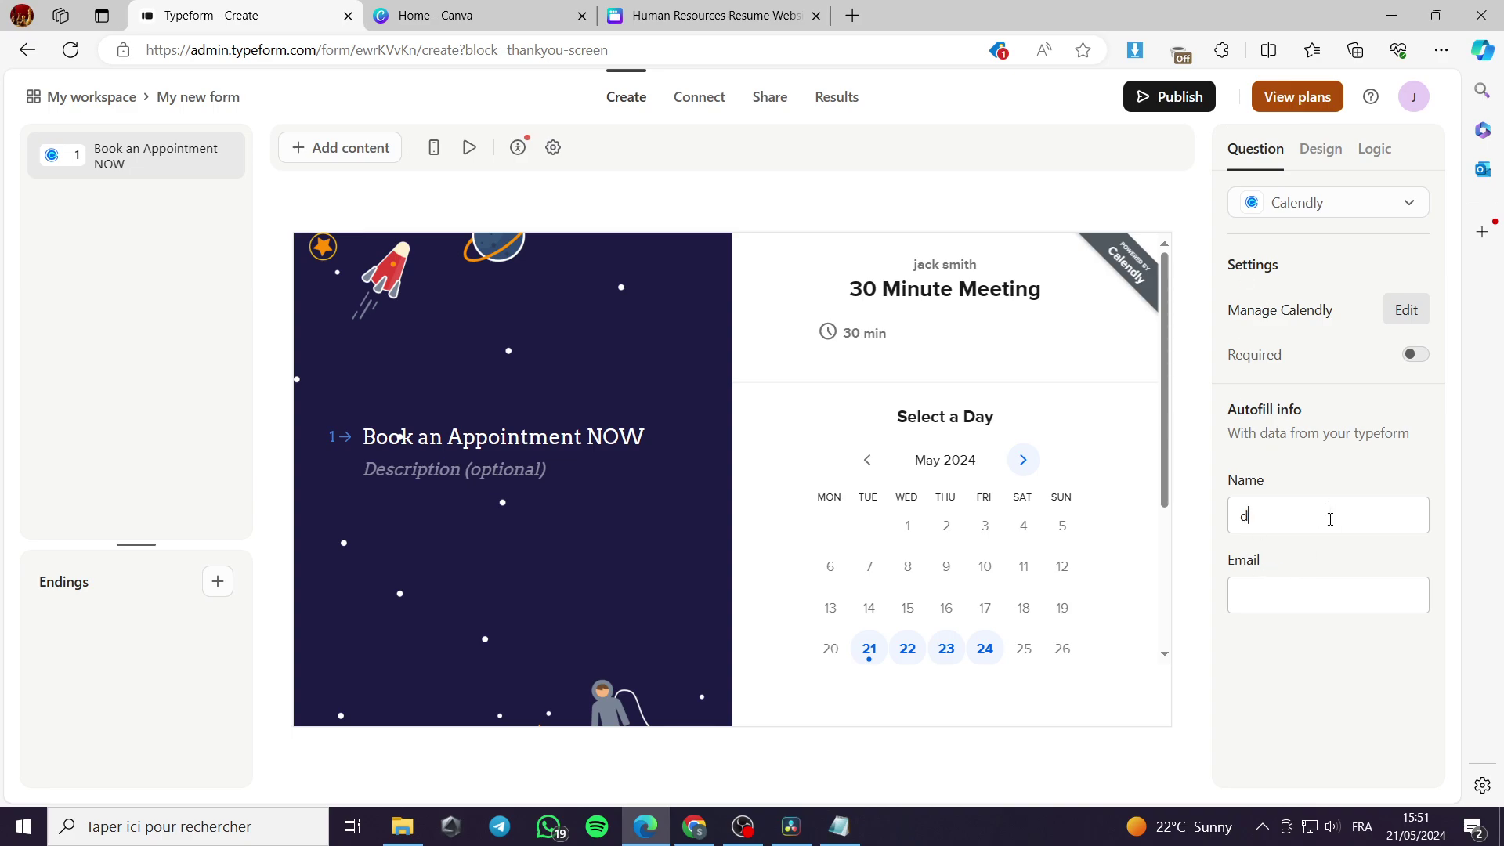
key(BackSpace)
click(1169, 98)
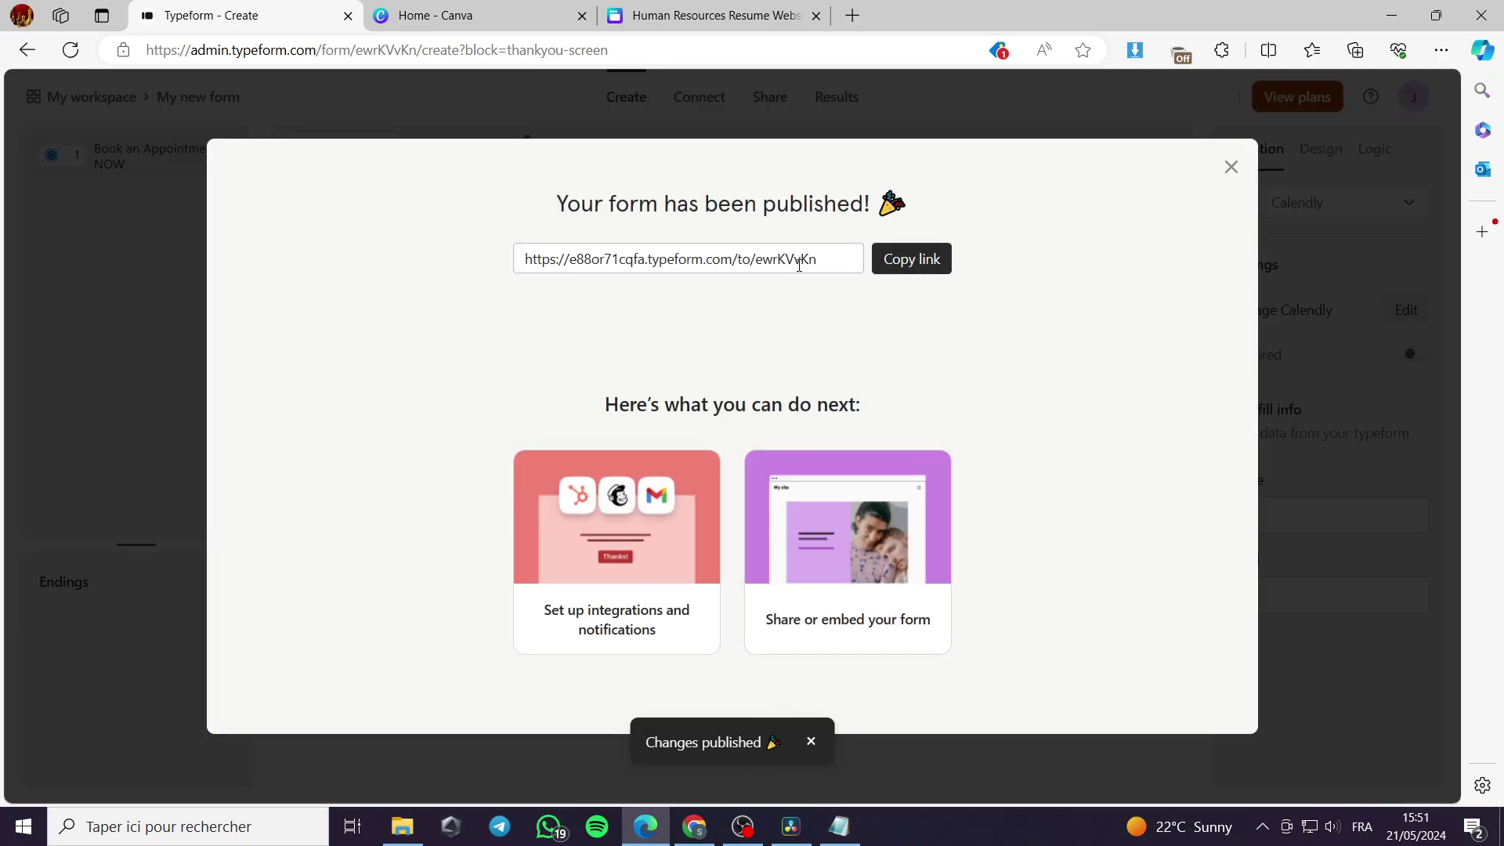
click(930, 261)
- Add page 8 in Canva, paste the booking form link, and enlarge the embed to show the calendar
click(710, 16)
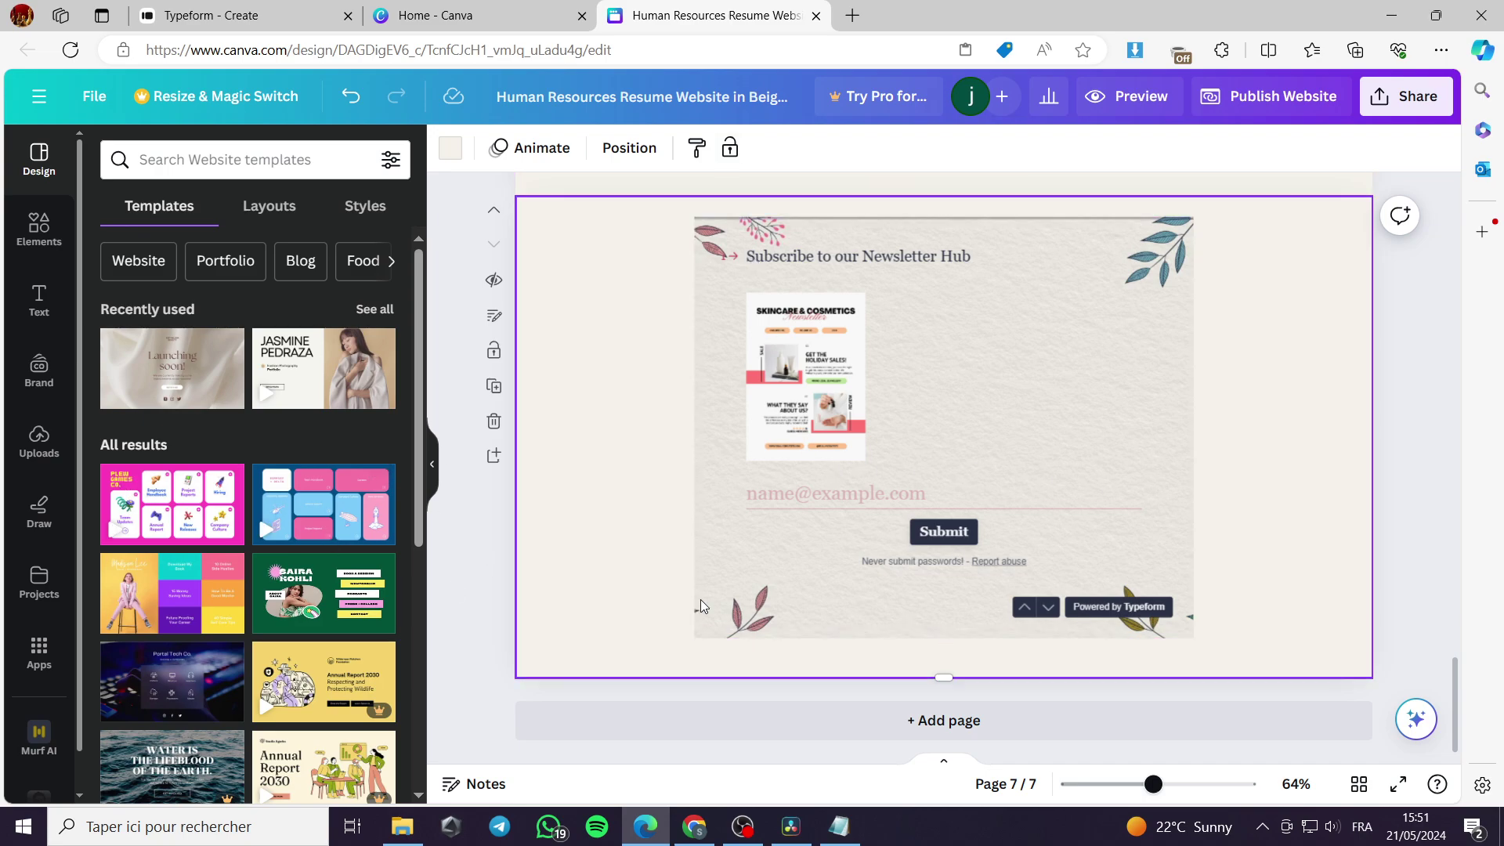
click(988, 717)
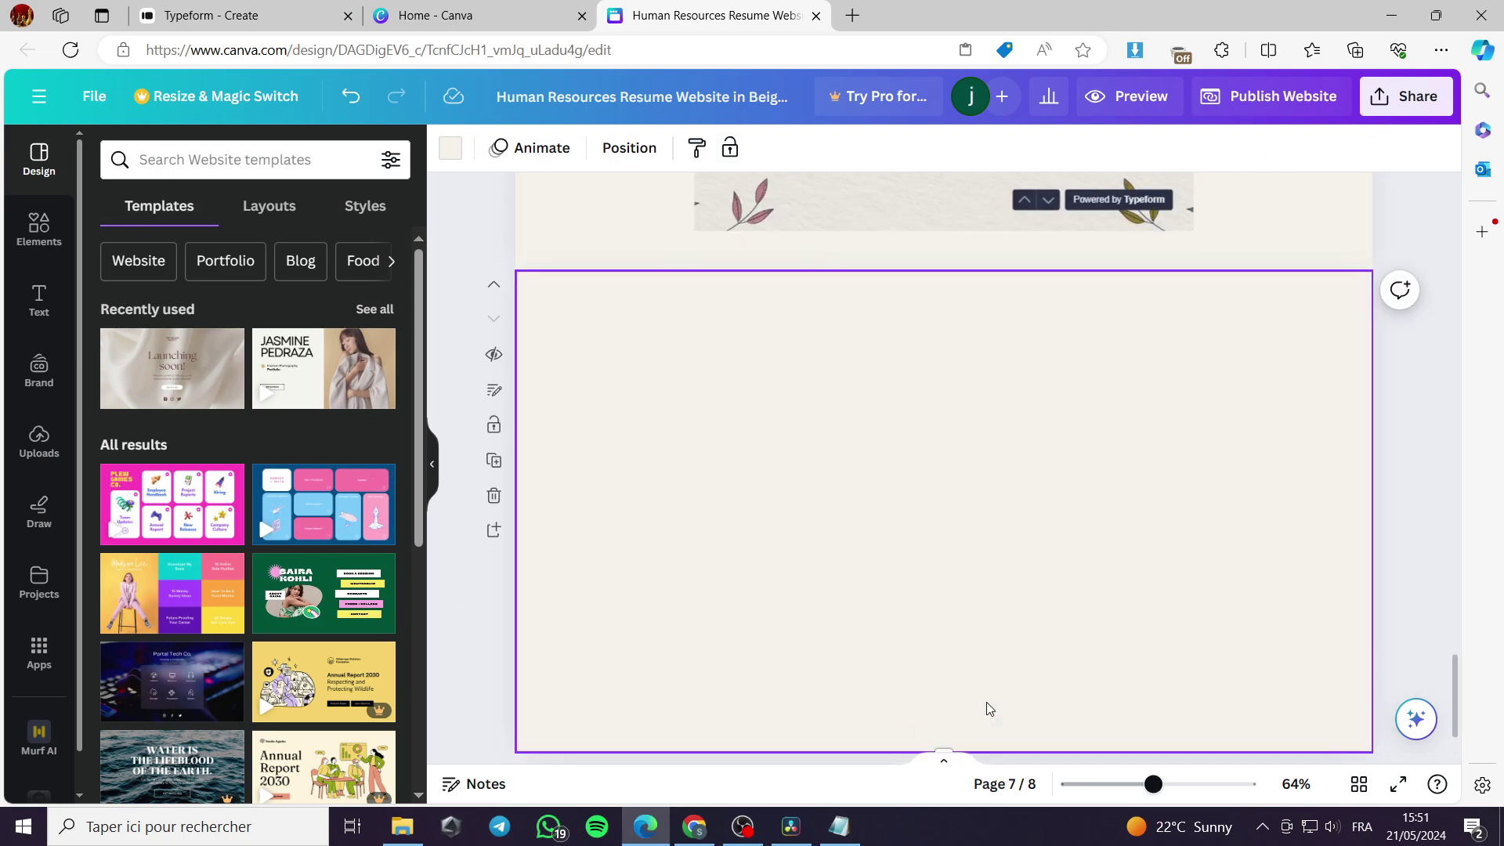
right_click(896, 342)
click(991, 467)
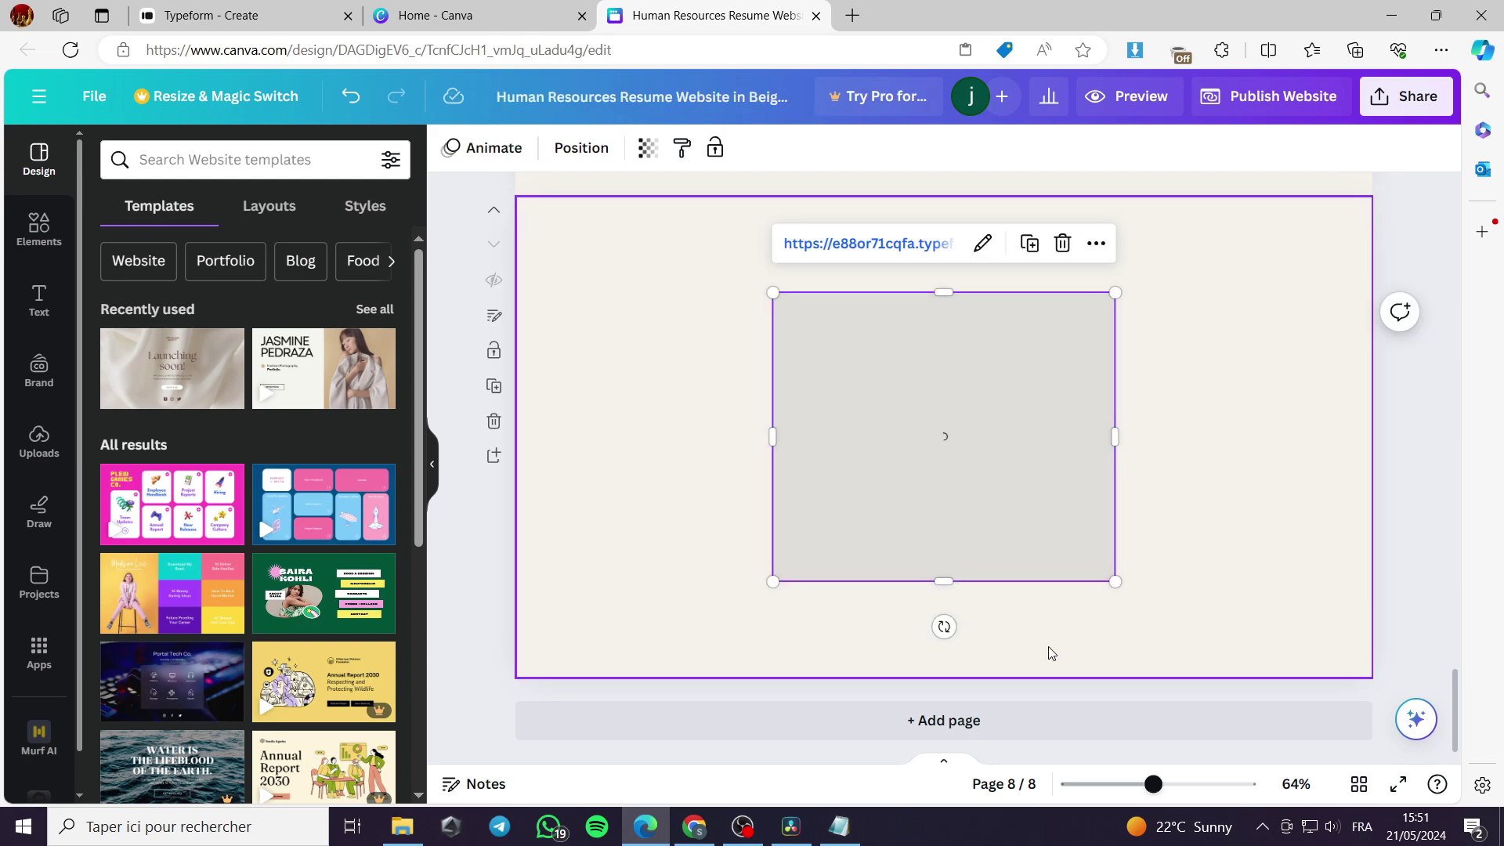
drag(856, 336, 760, 271)
drag(1020, 516, 1278, 527)
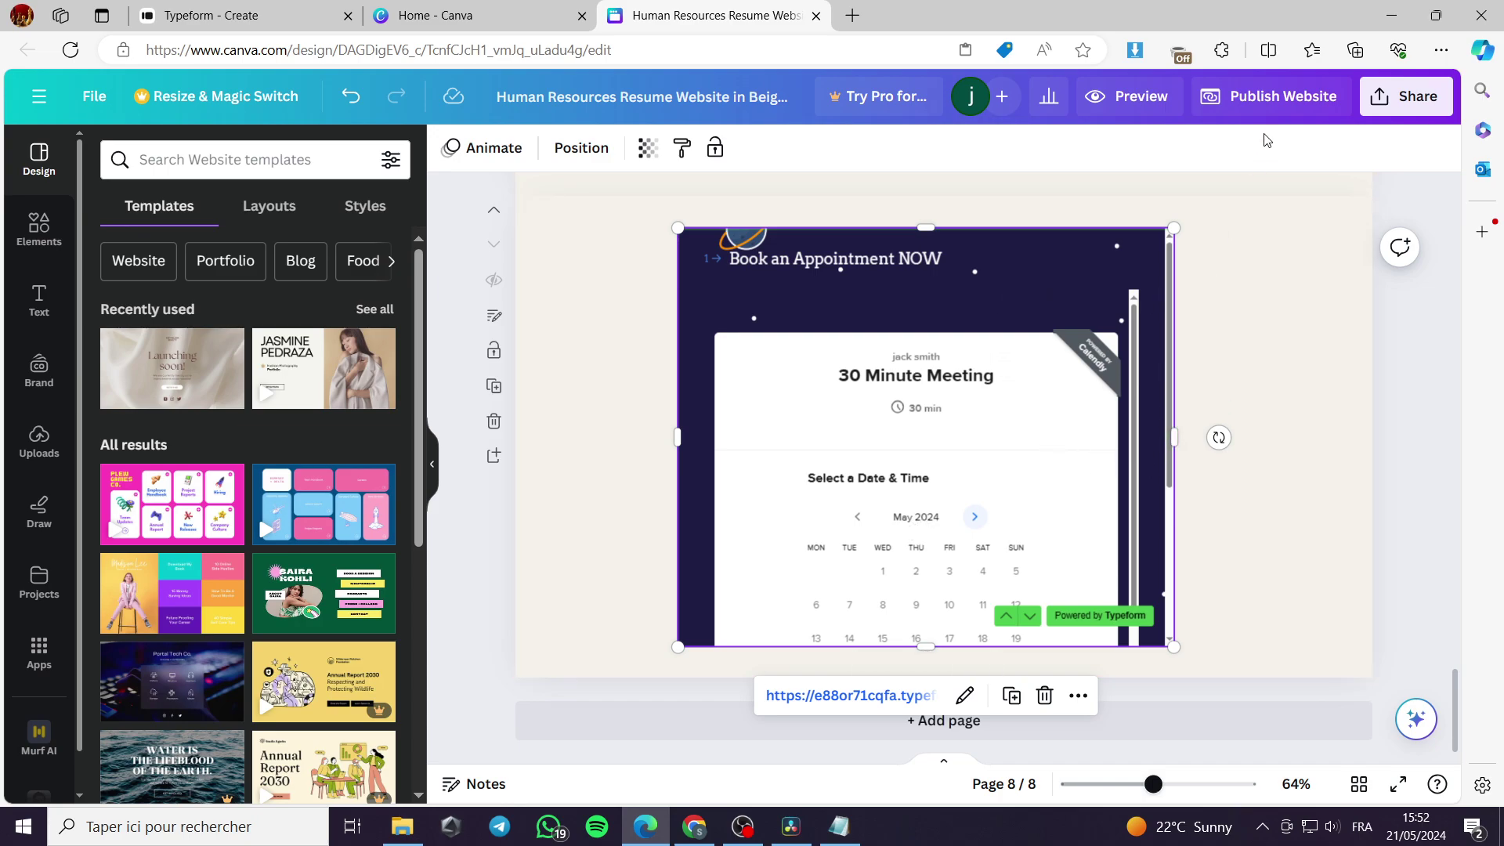
click(1127, 95)
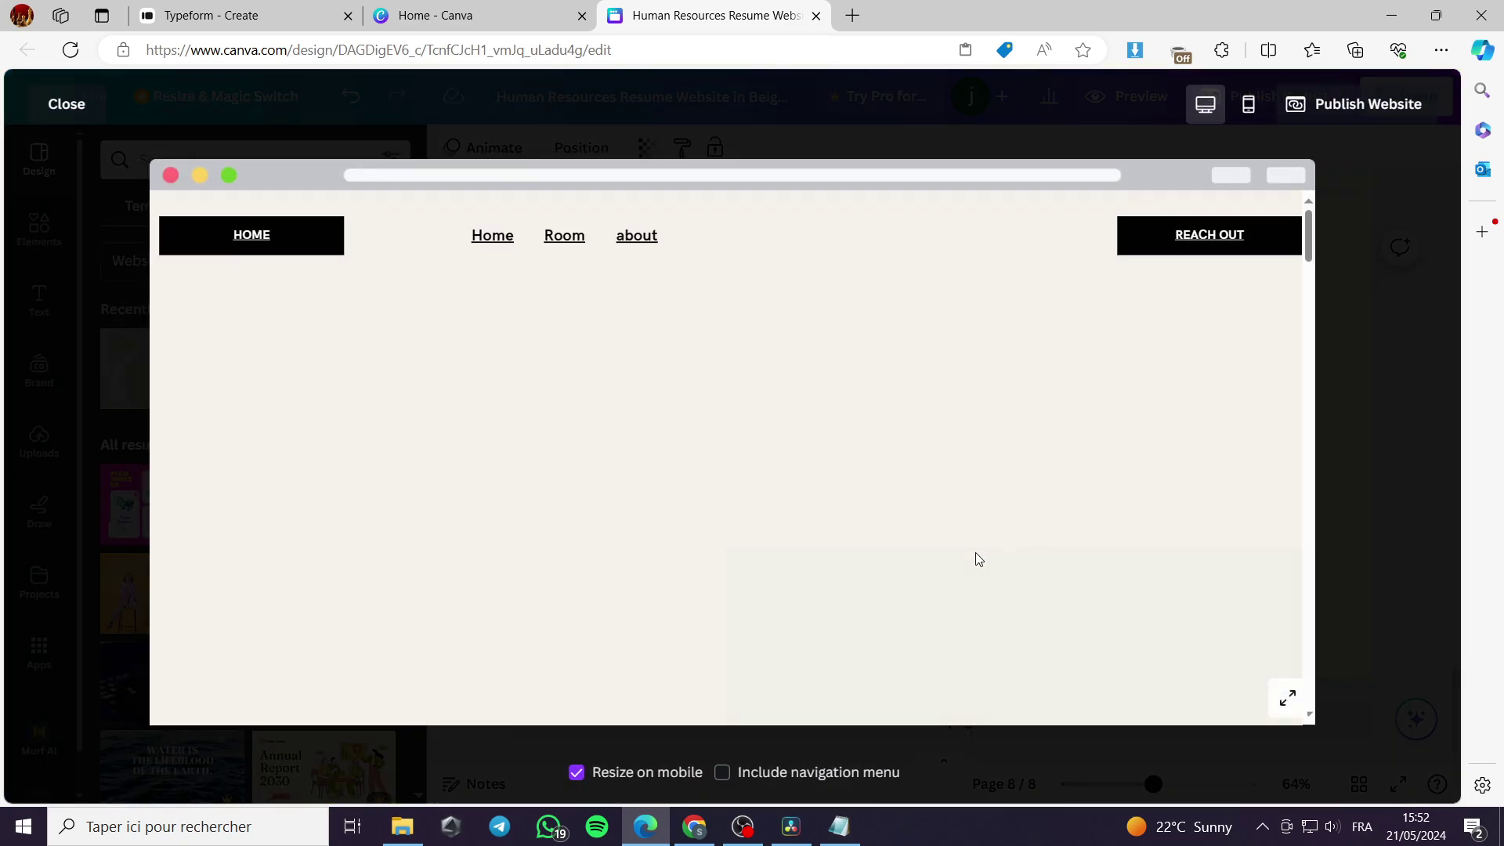
scroll(838, 495, down, 10)
scroll(838, 495, down, 5)
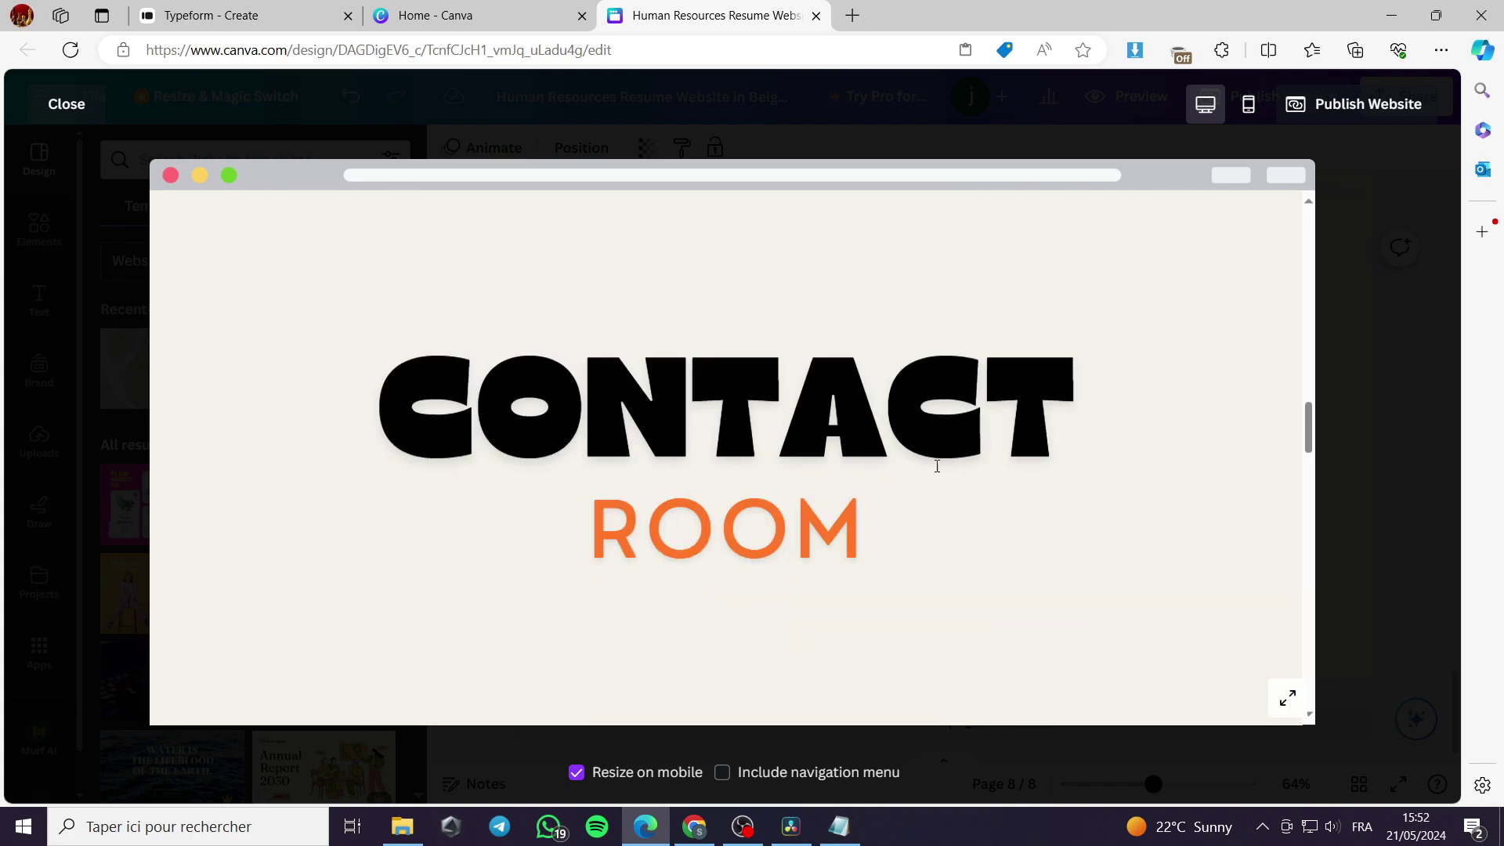
drag(1308, 440, 1308, 674)
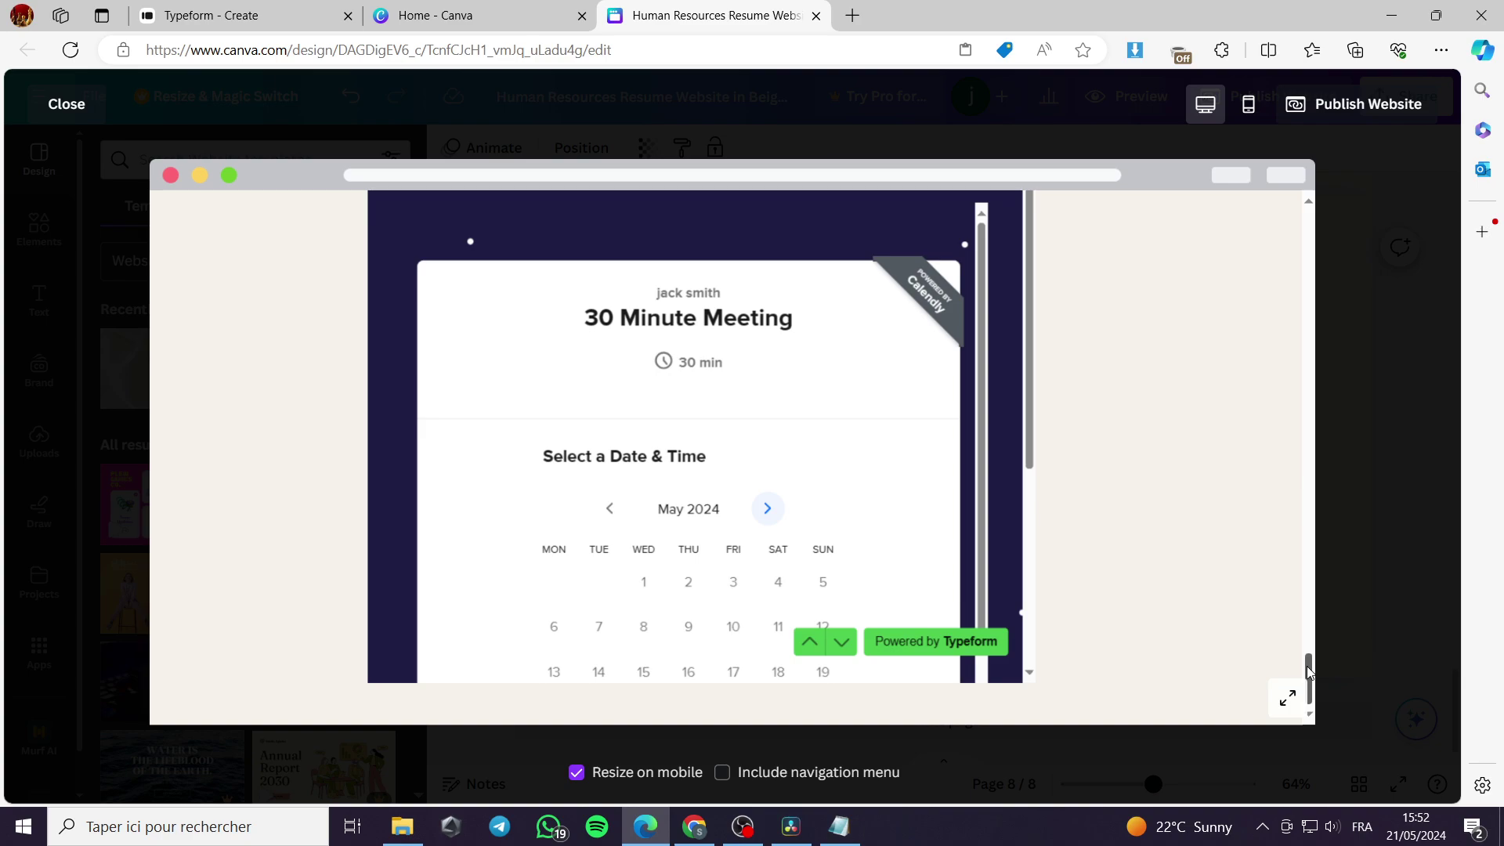
scroll(832, 500, down, 2)
scroll(831, 500, down, 4)
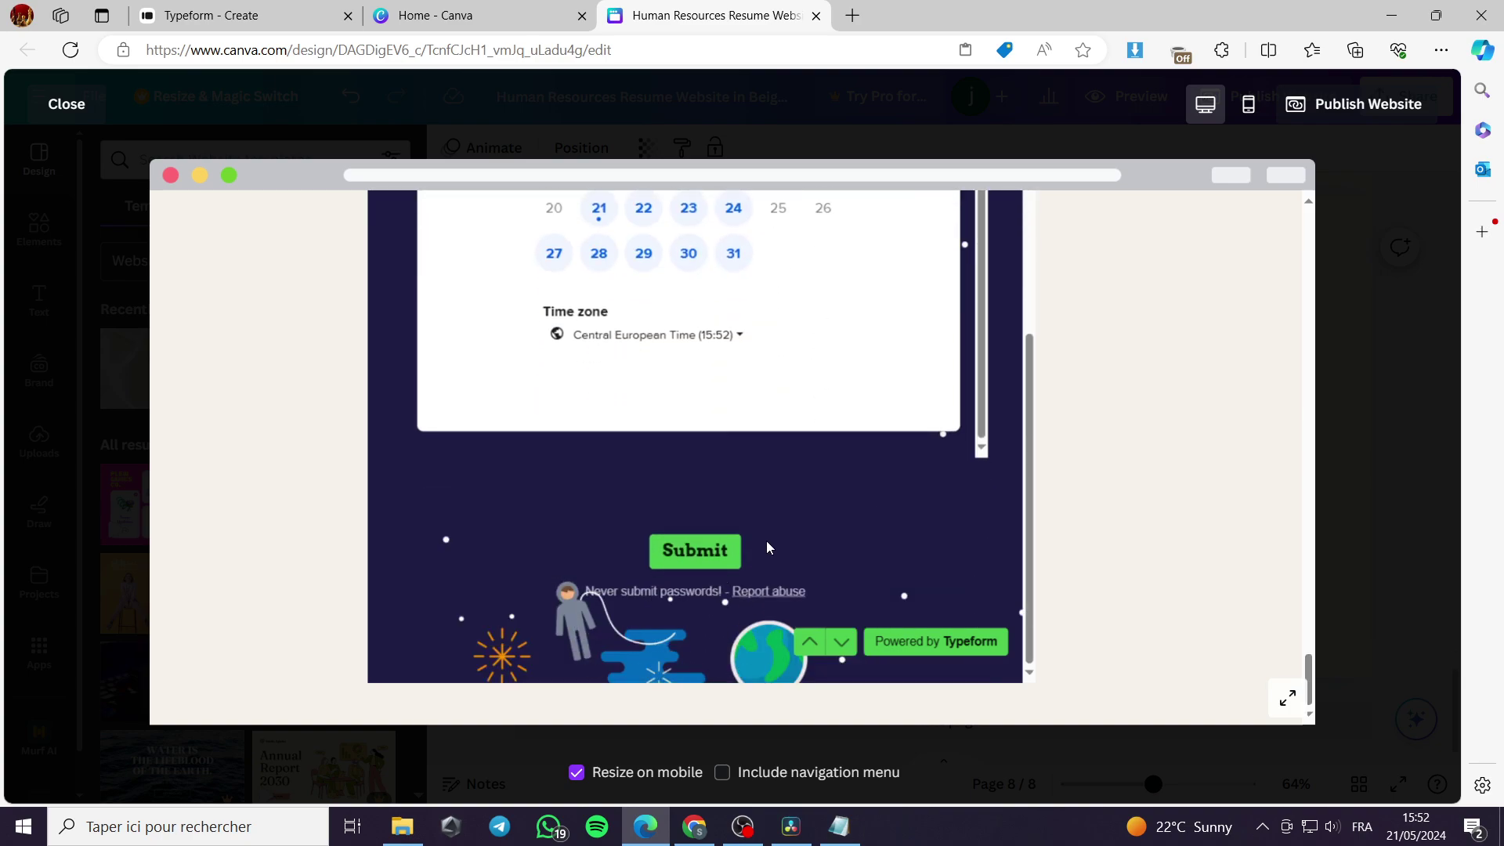
scroll(699, 566, up, 4)
scroll(700, 566, down, 4)
scroll(721, 523, up, 4)
scroll(712, 416, down, 4)
scroll(716, 547, up, 4)
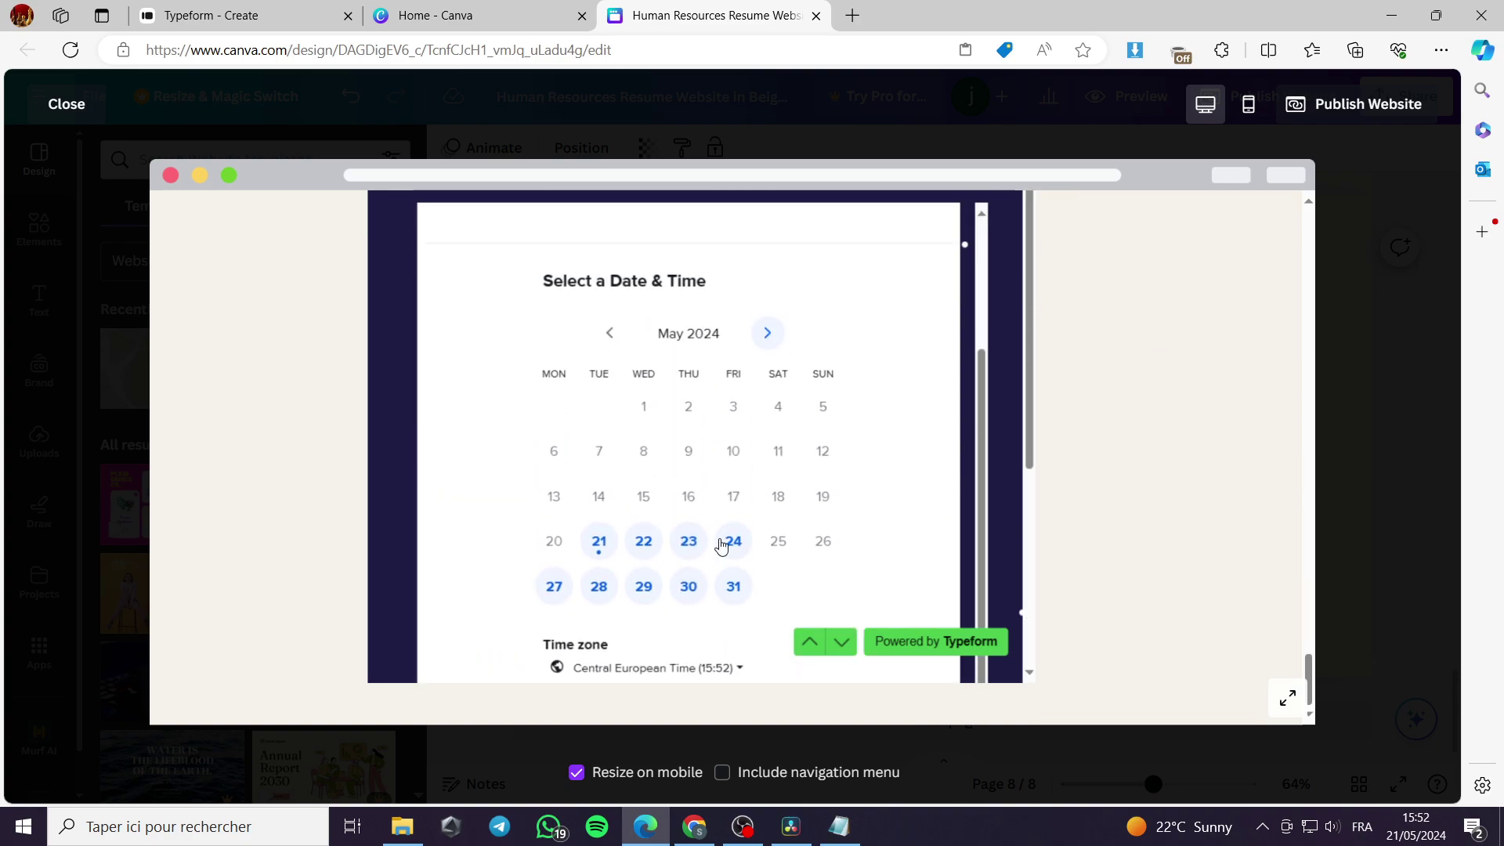
click(644, 541)
scroll(736, 532, down, 2)
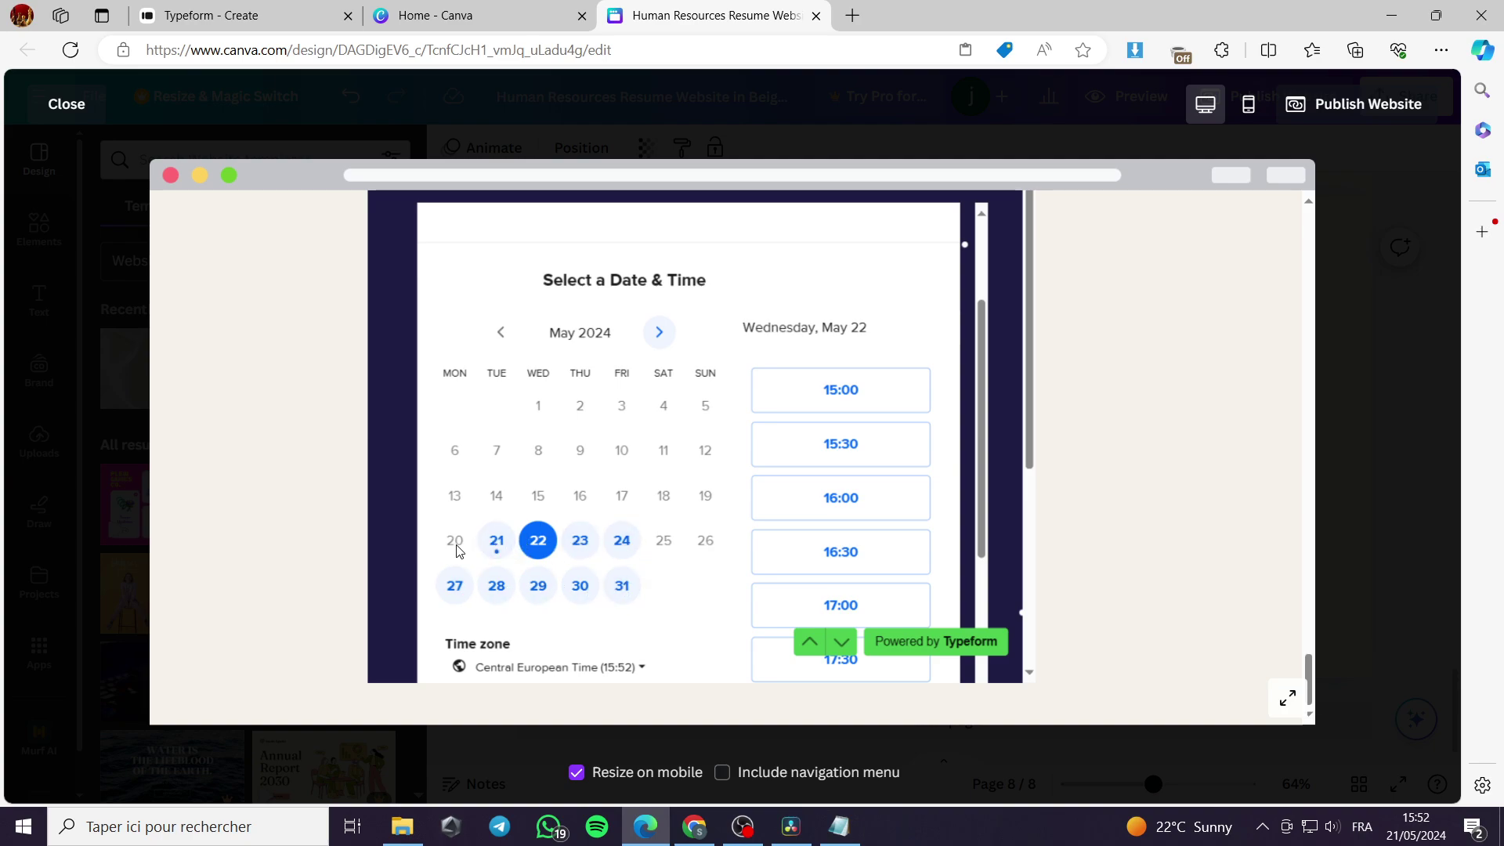
scroll(854, 393, down, 1)
click(854, 390)
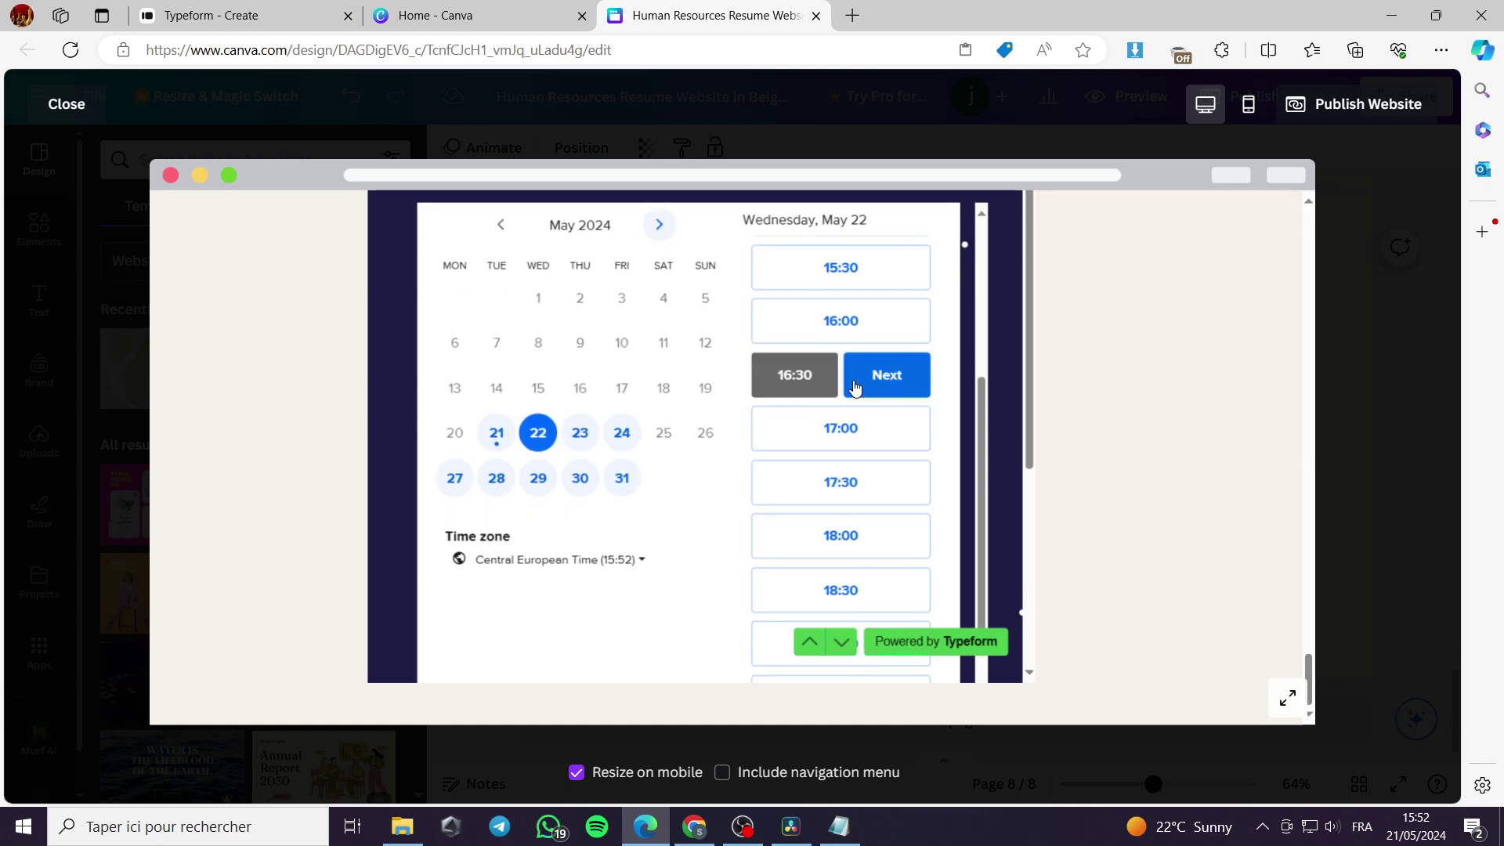
click(894, 380)
scroll(653, 469, down, 1)
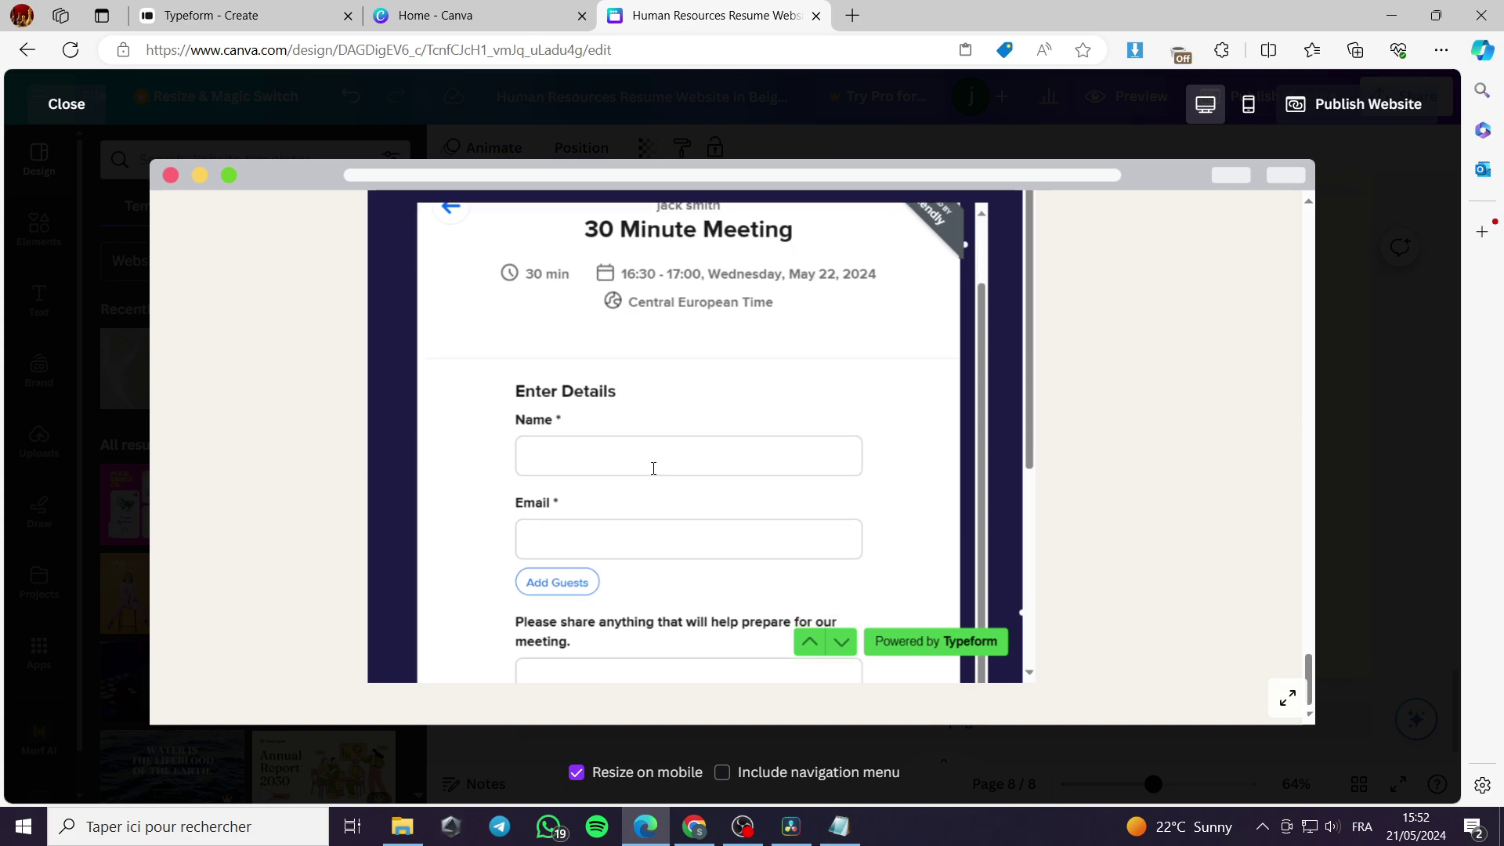
click(554, 453)
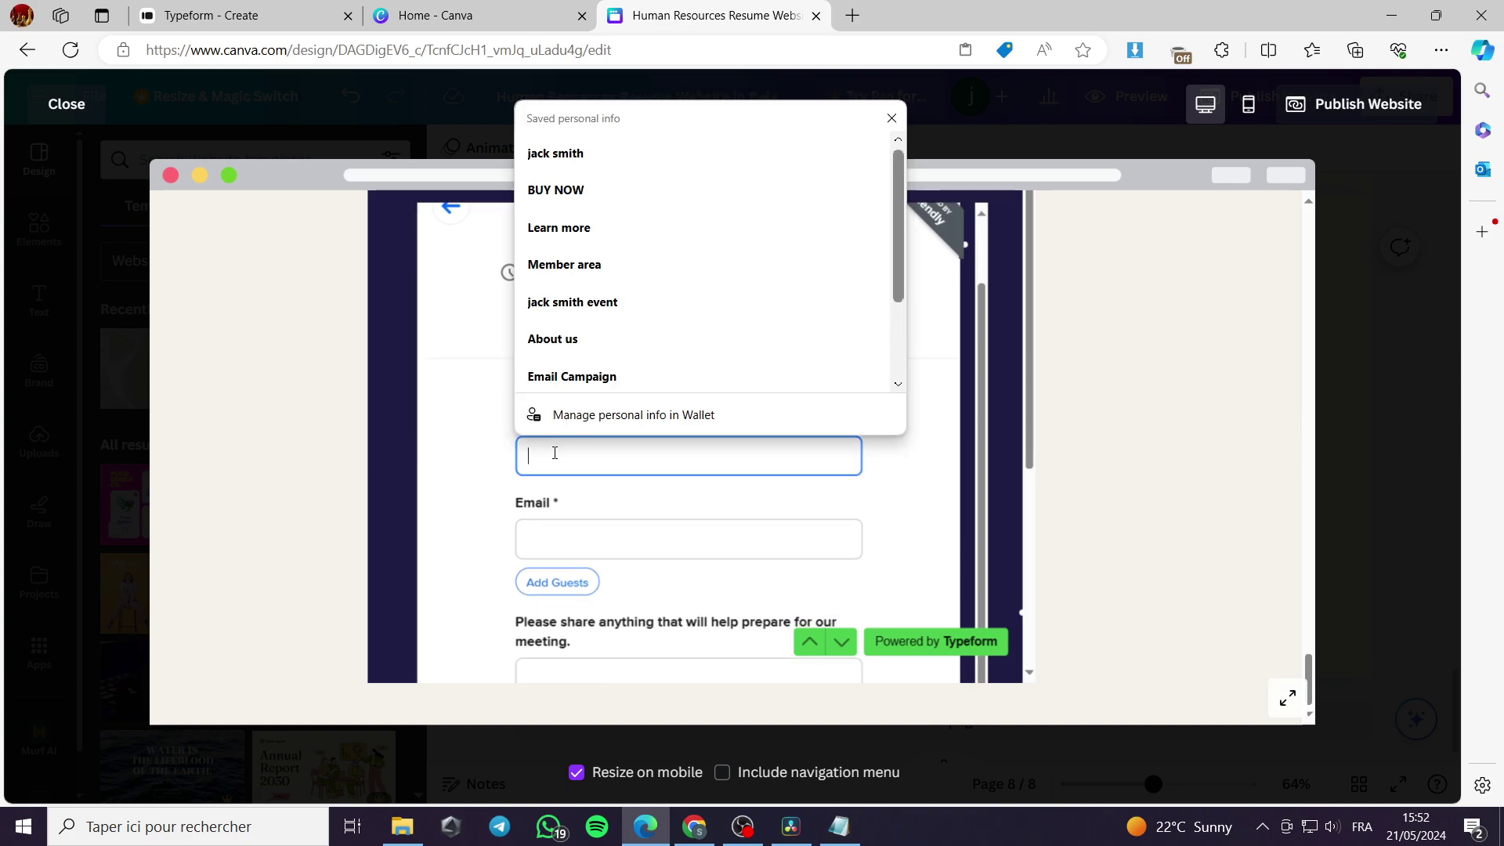
click(566, 534)
click(473, 527)
scroll(540, 548, down, 2)
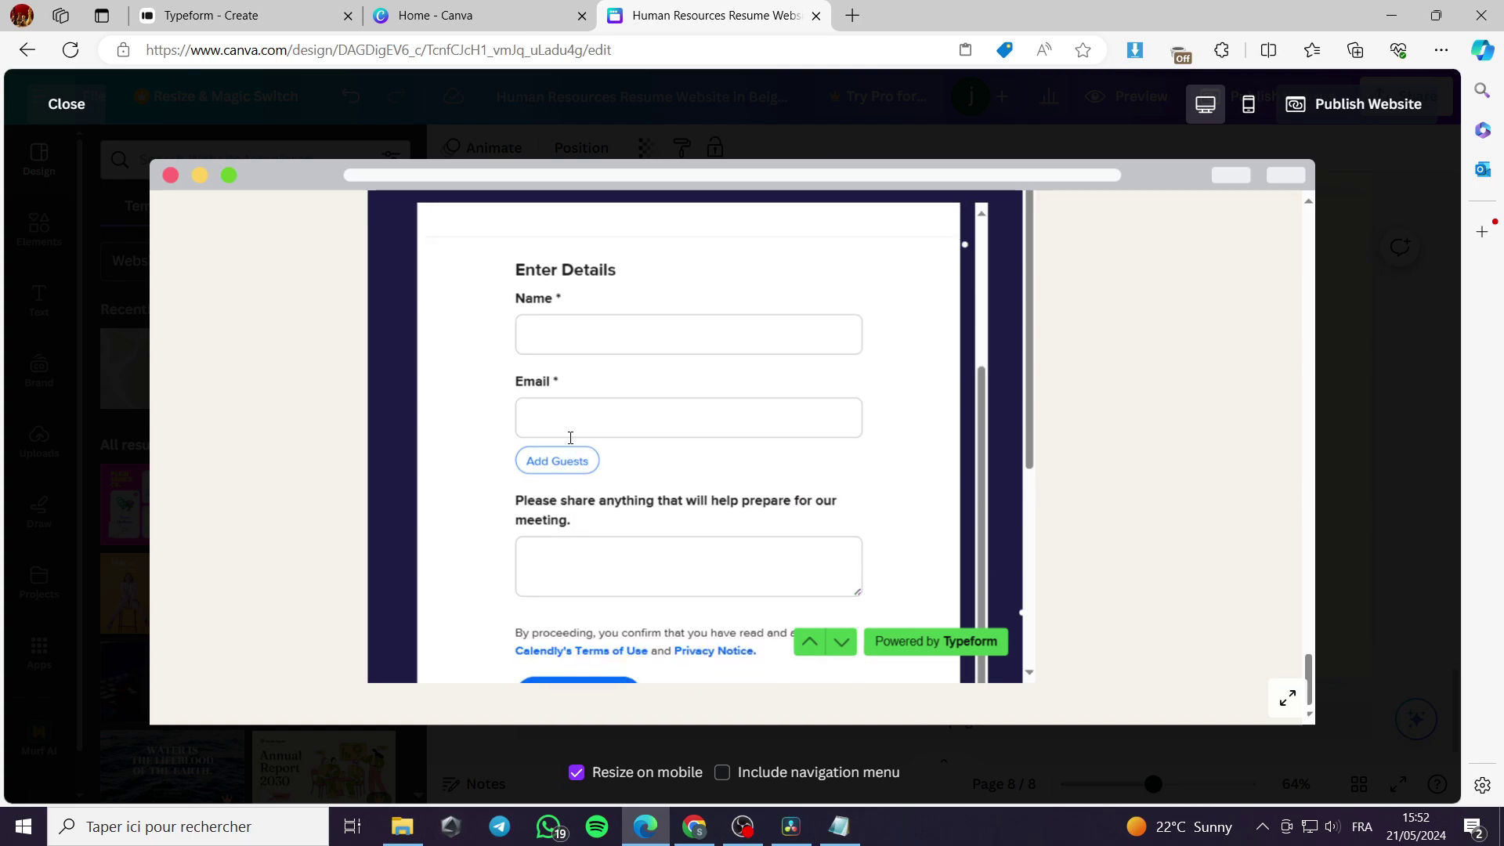
scroll(580, 483, down, 1)
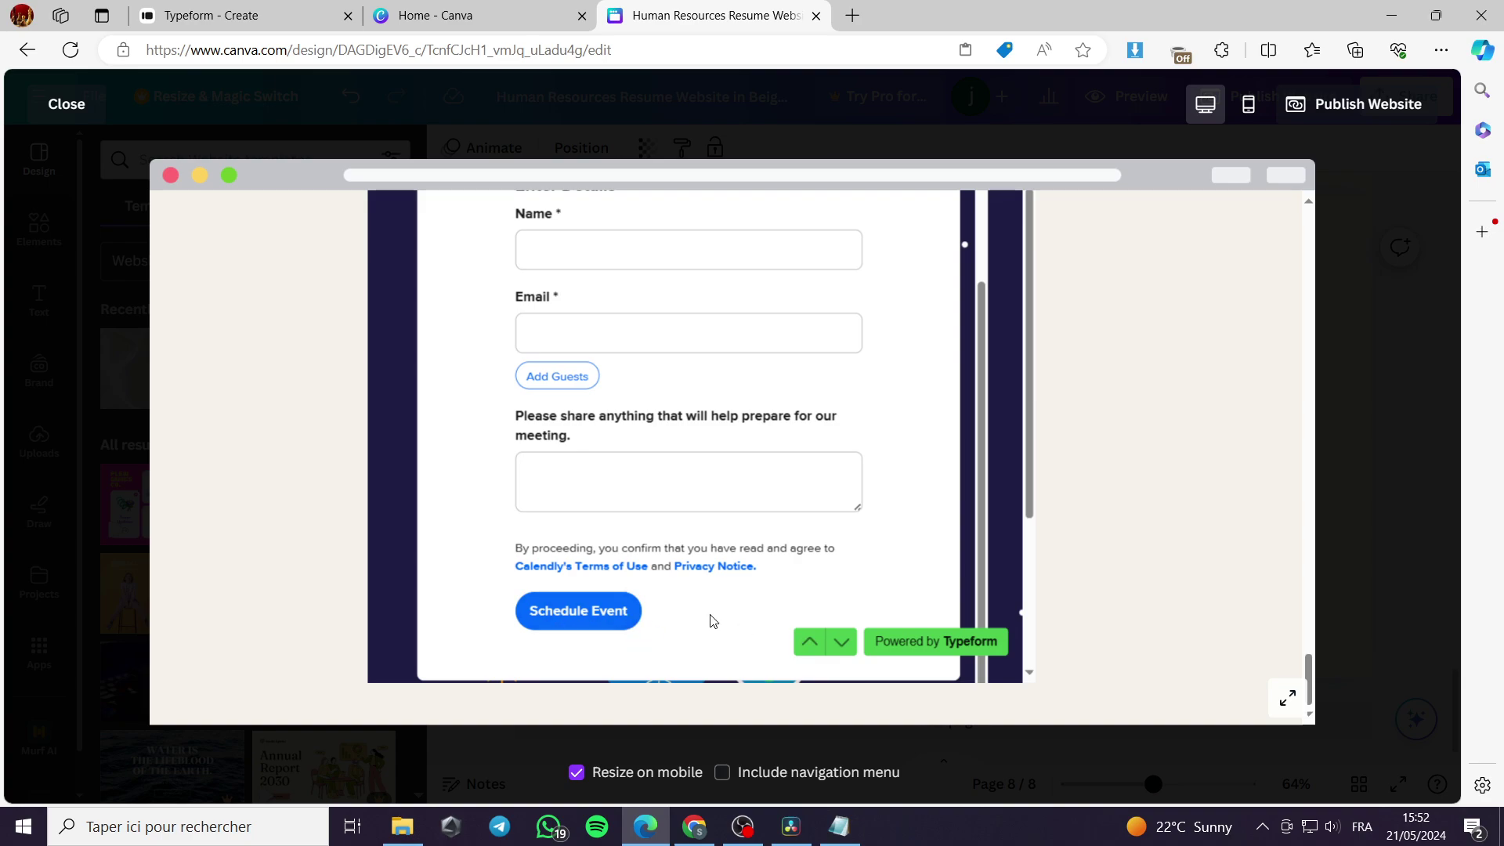
scroll(709, 618, up, 3)
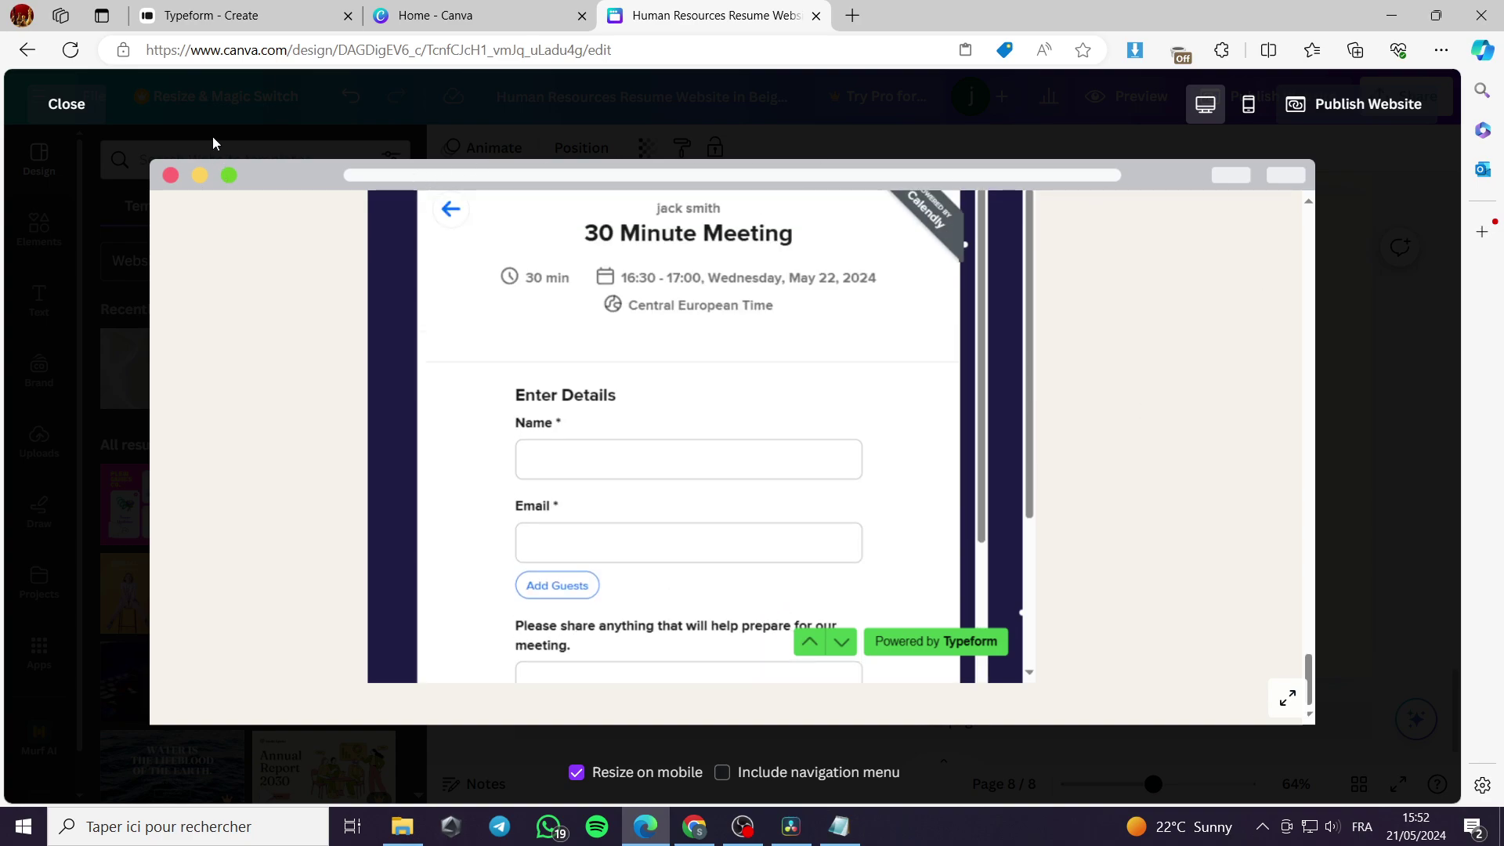
click(65, 104)
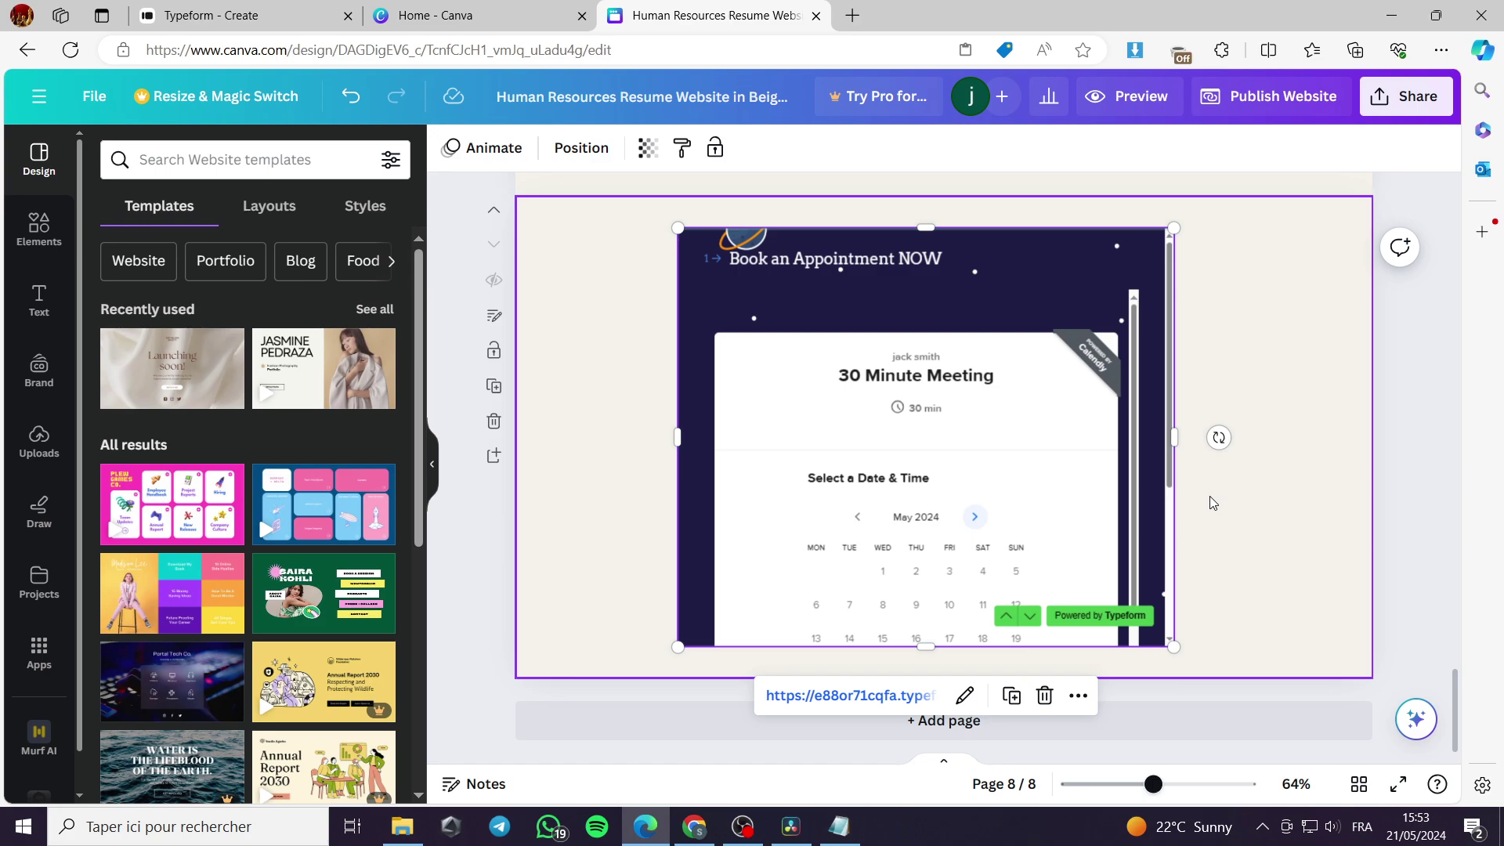